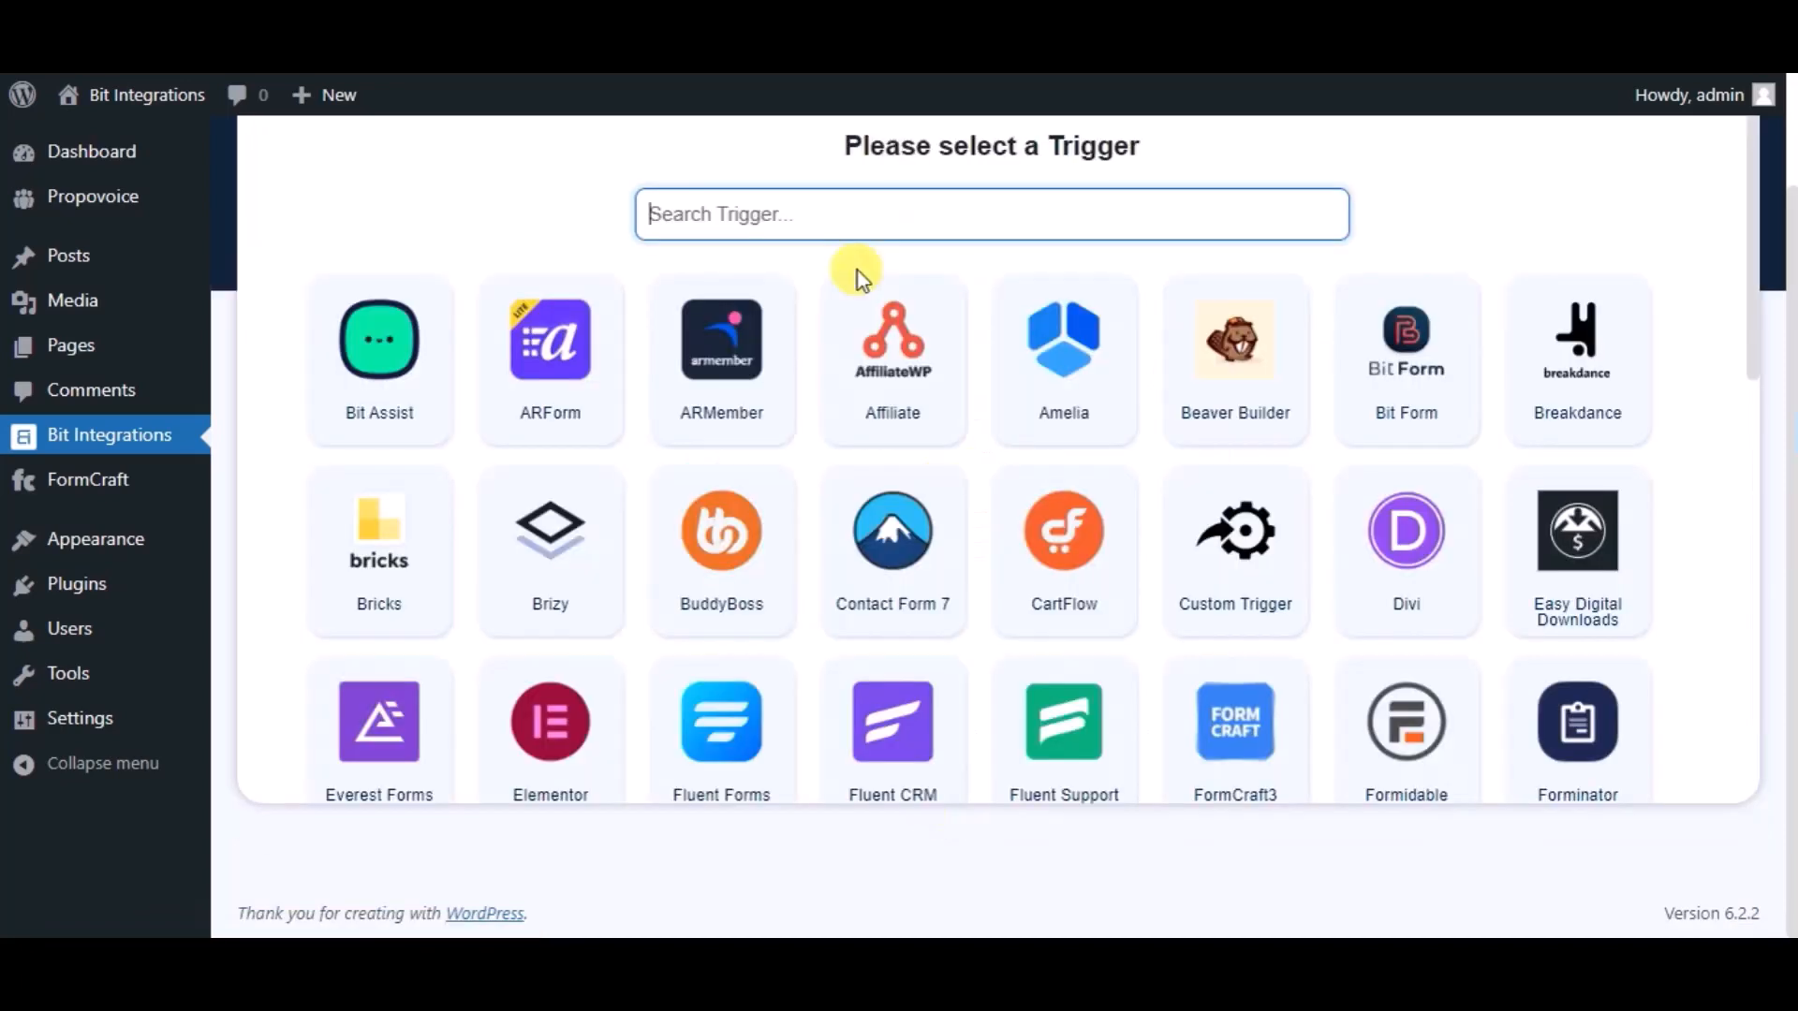
Choose FormCraft3 as the trigger, with the 'Bit Integrations' form as its source.
text(fo)
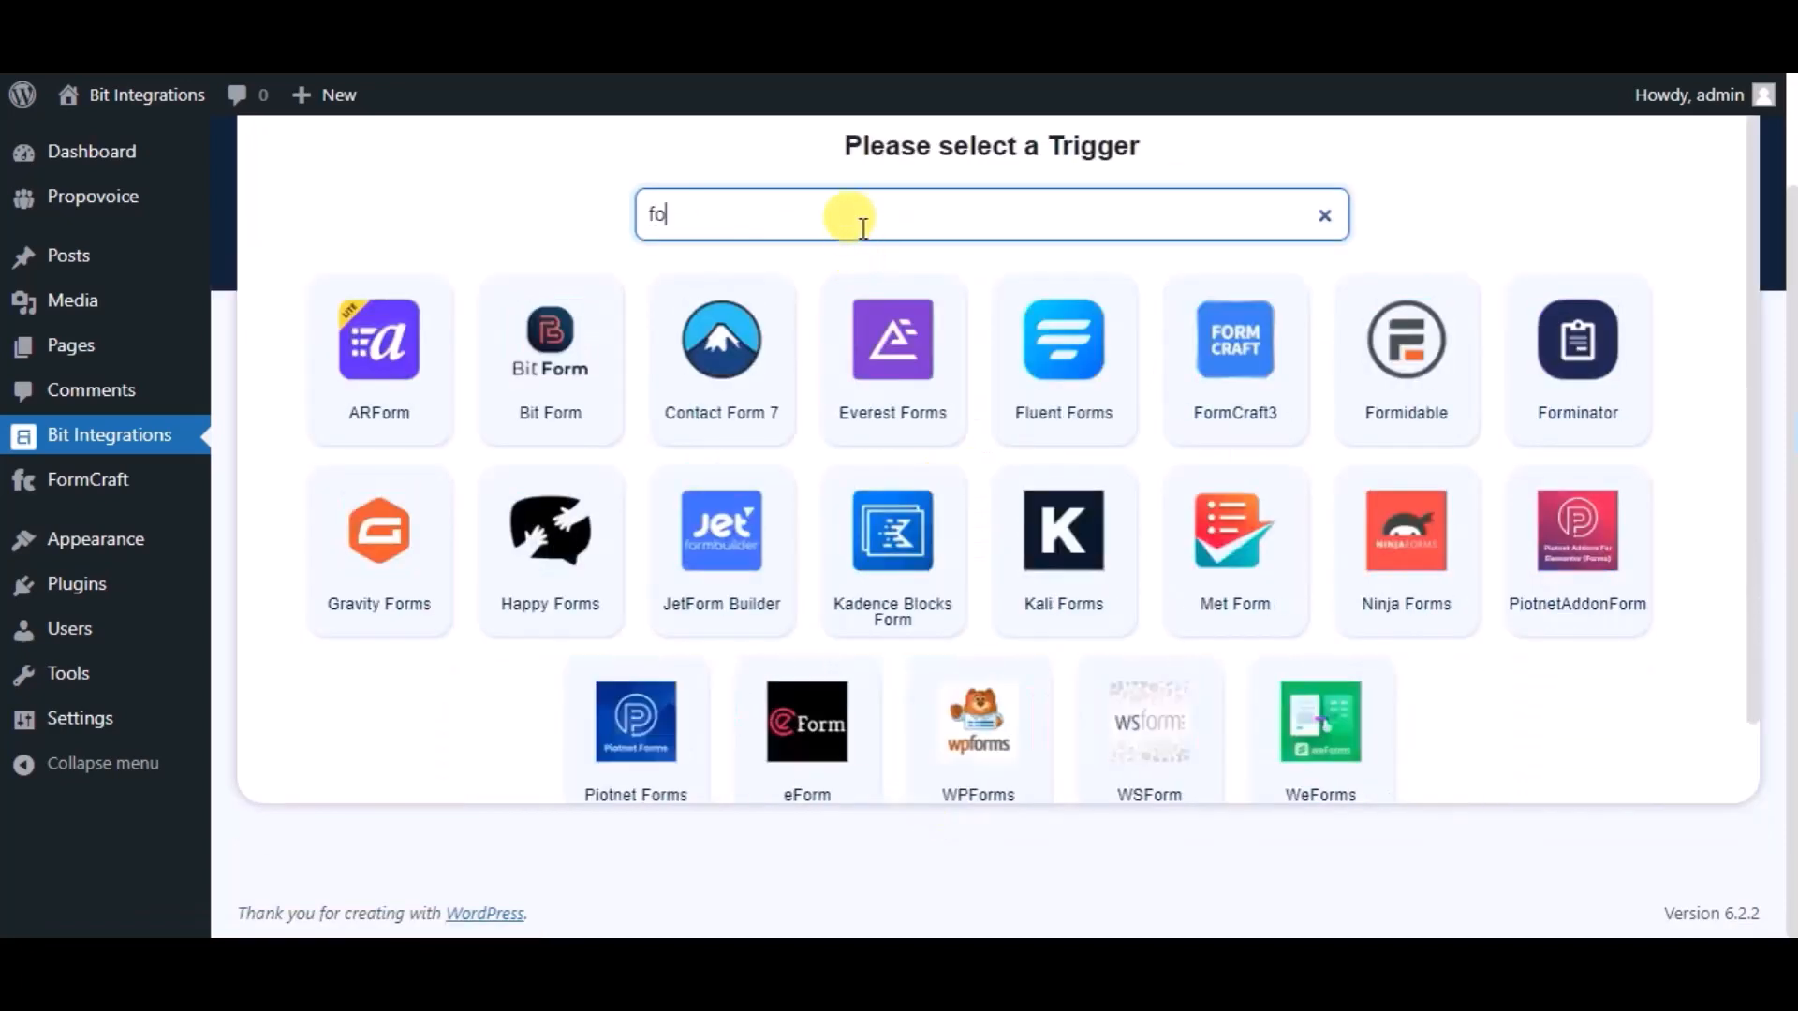
text(rmcraft)
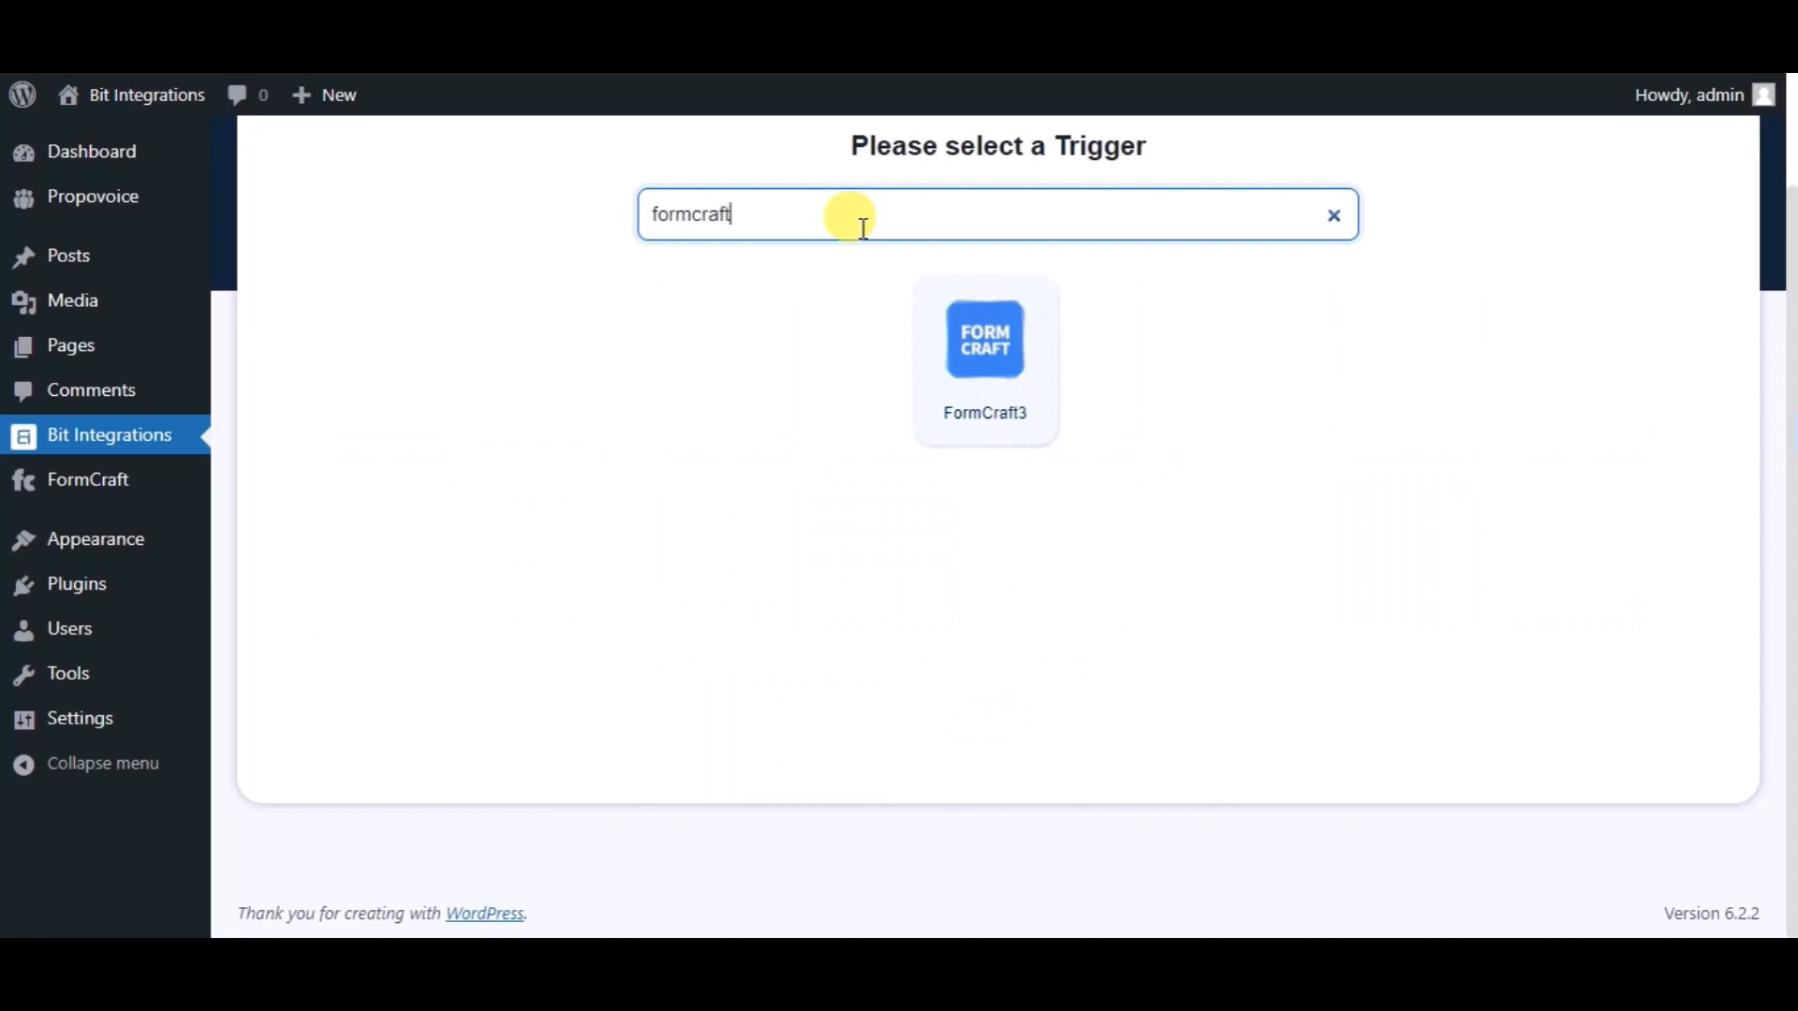
click(955, 418)
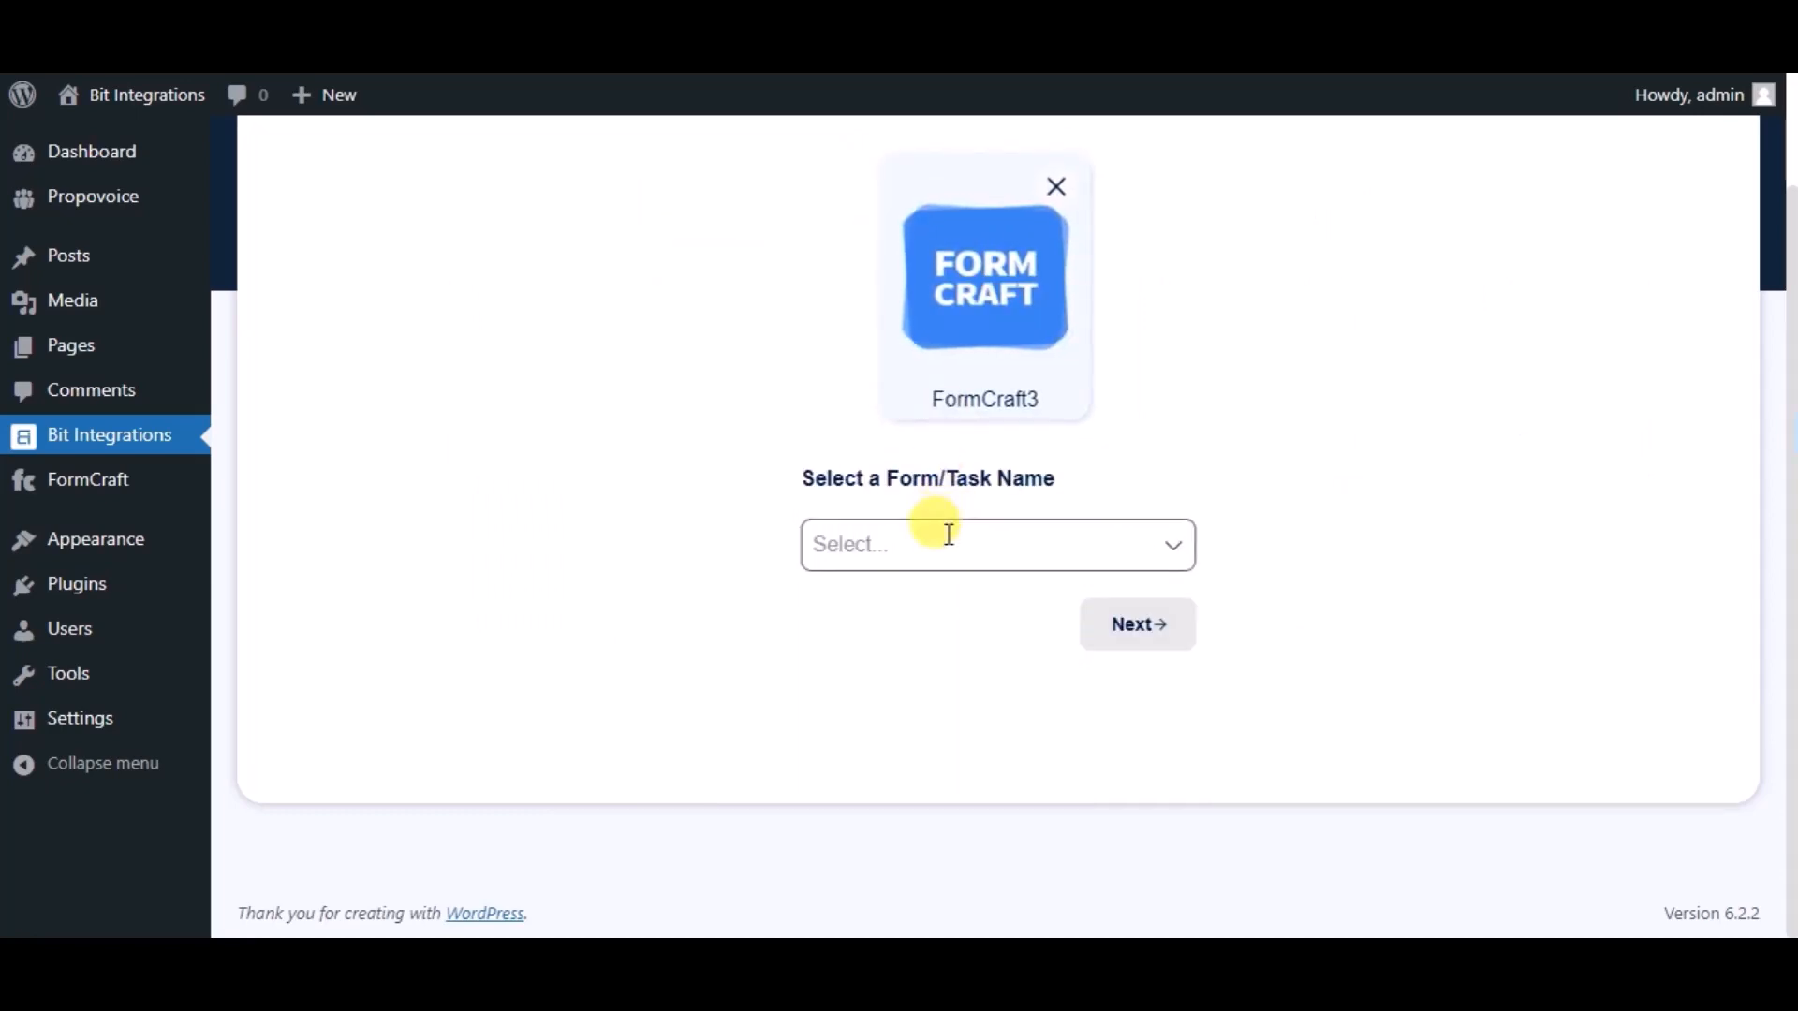
click(945, 532)
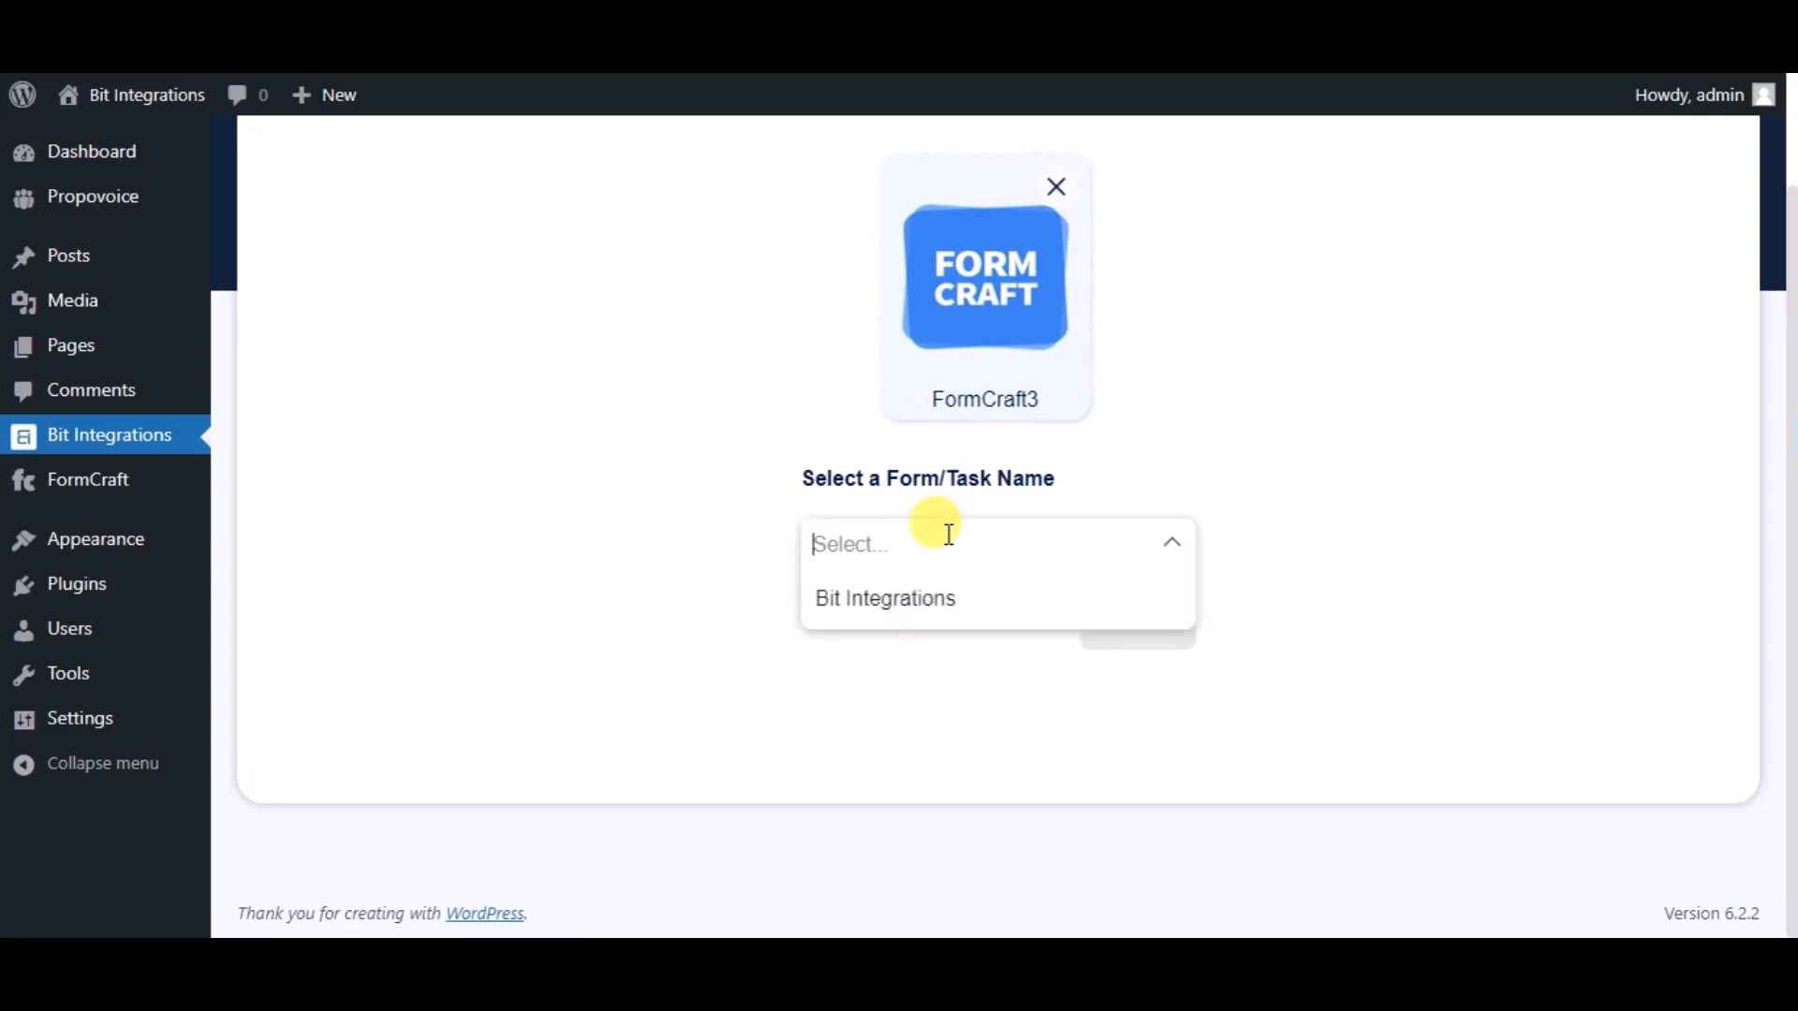
click(939, 611)
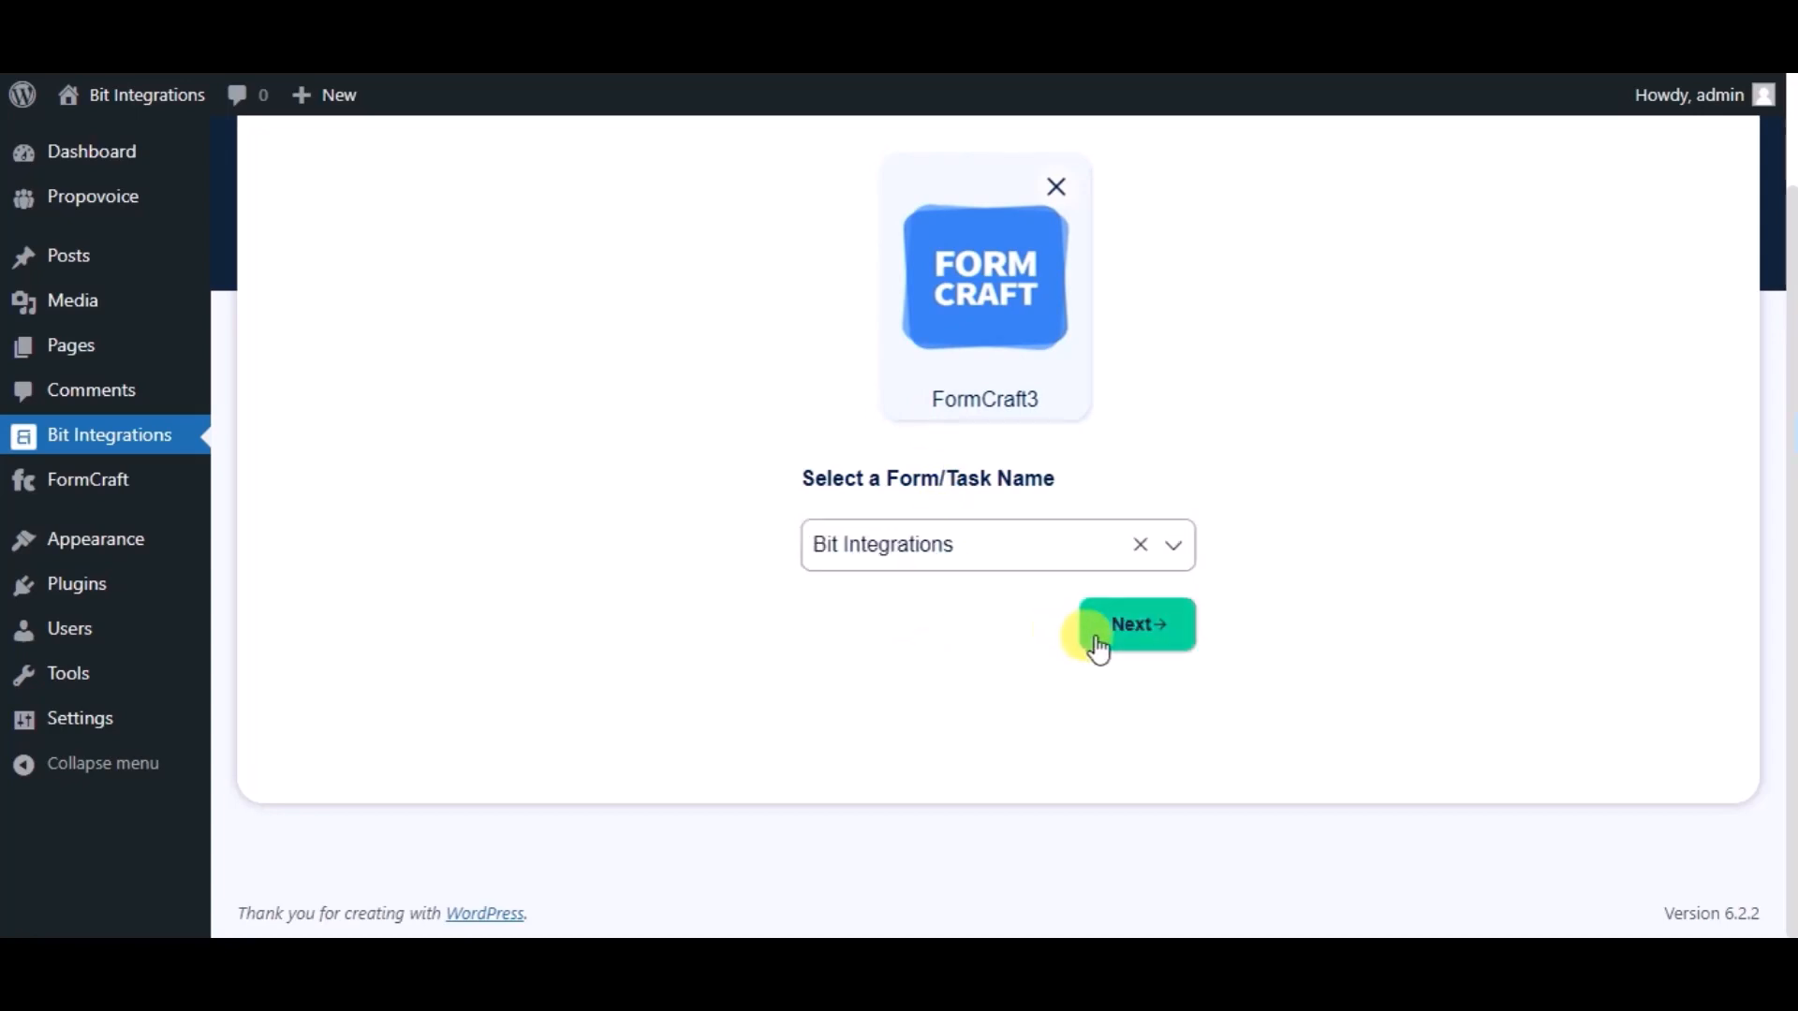
Pick Google Contacts as the action and follow the Google API Console link for credentials.
click(1100, 646)
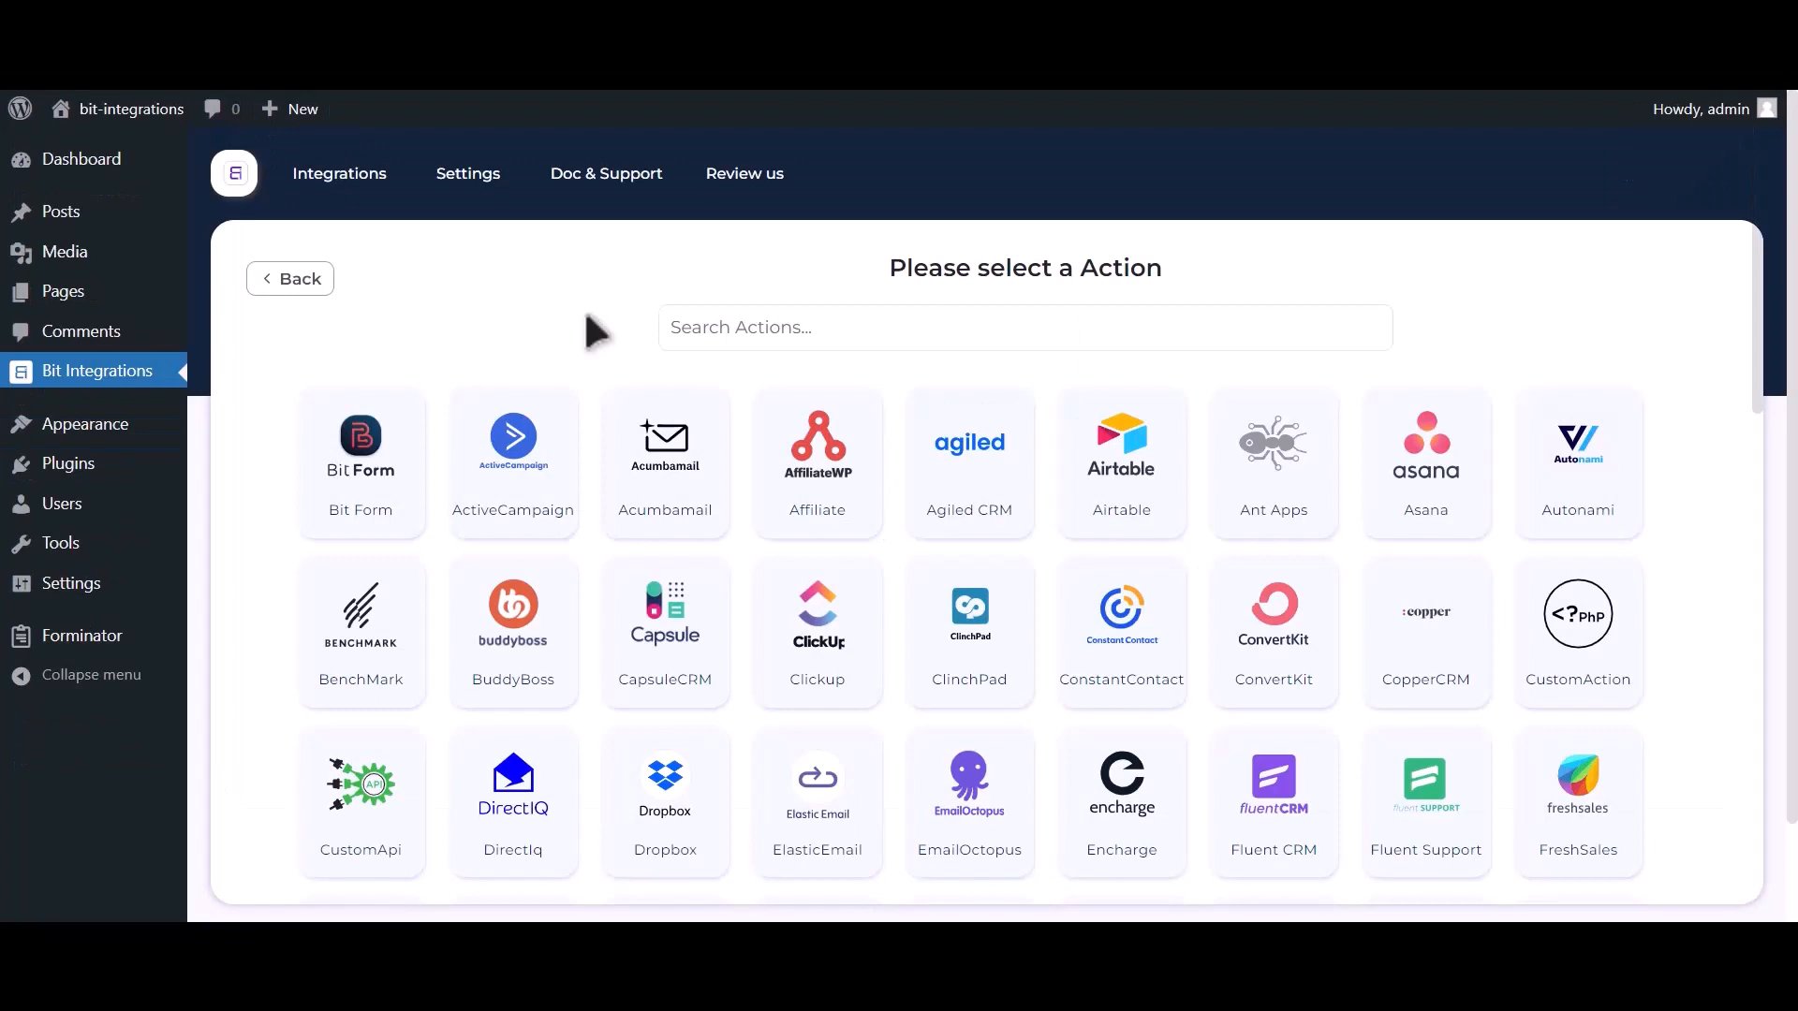
click(871, 323)
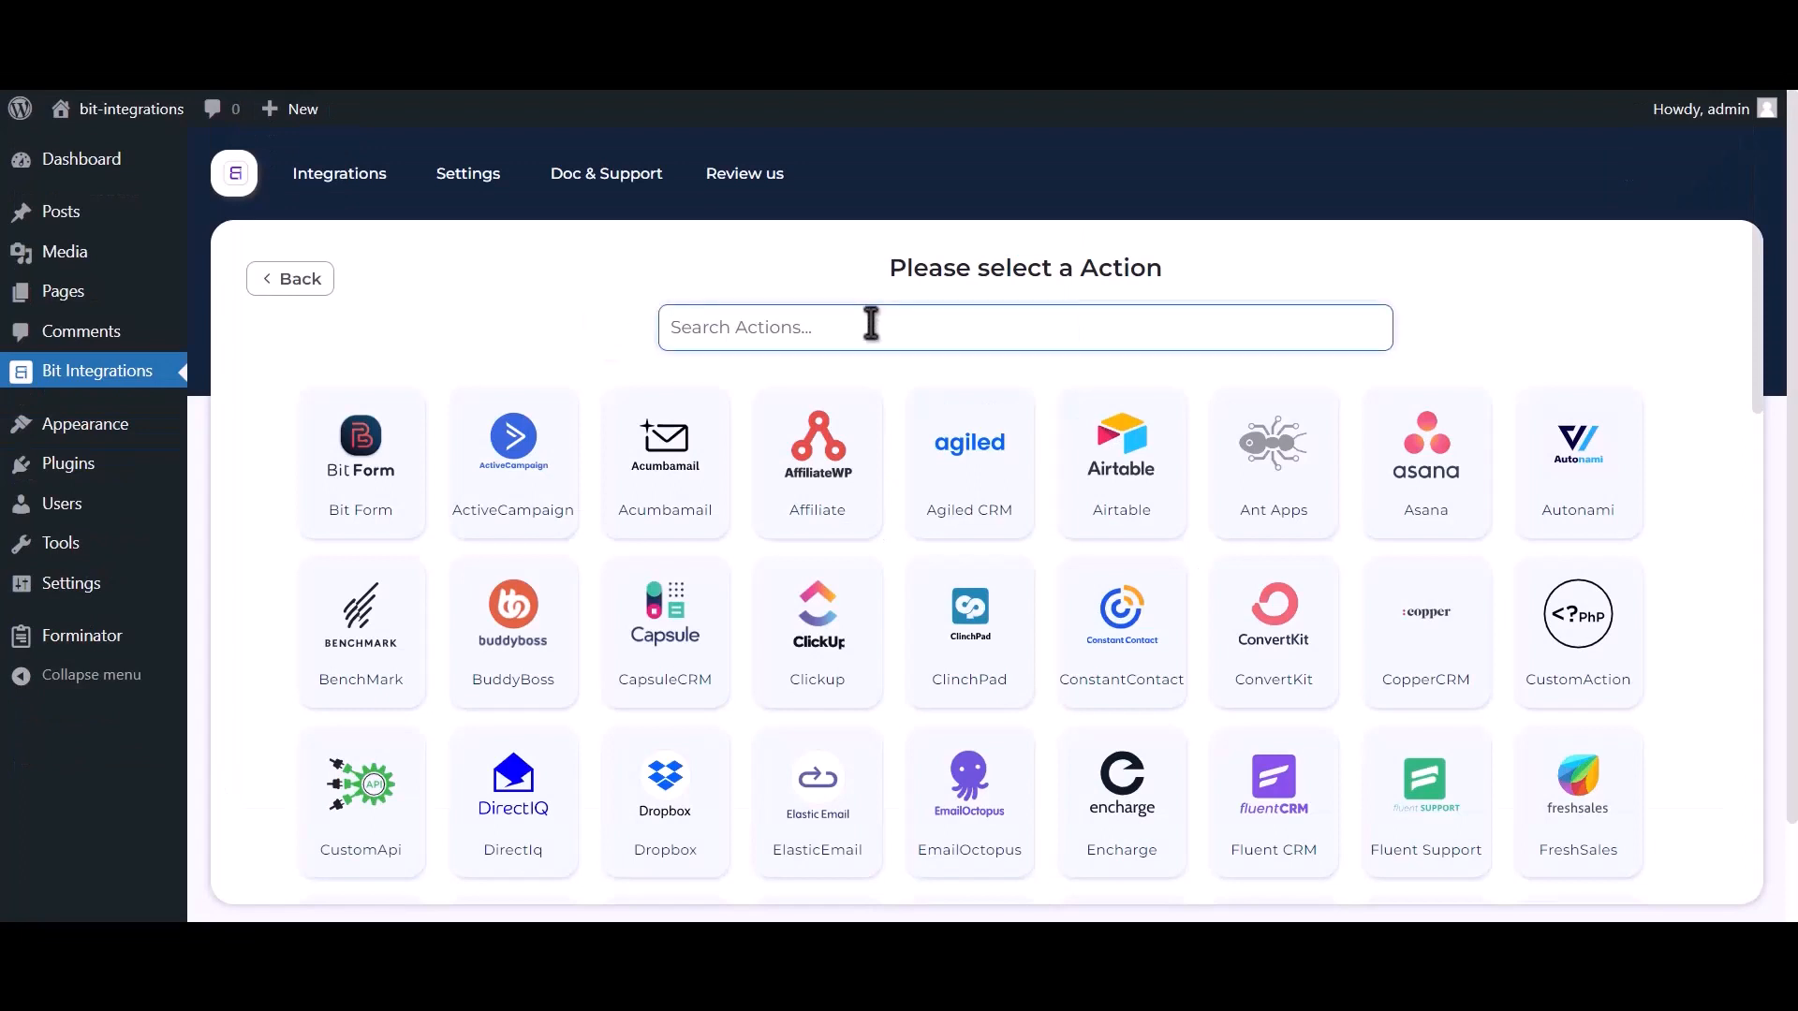
text(google c)
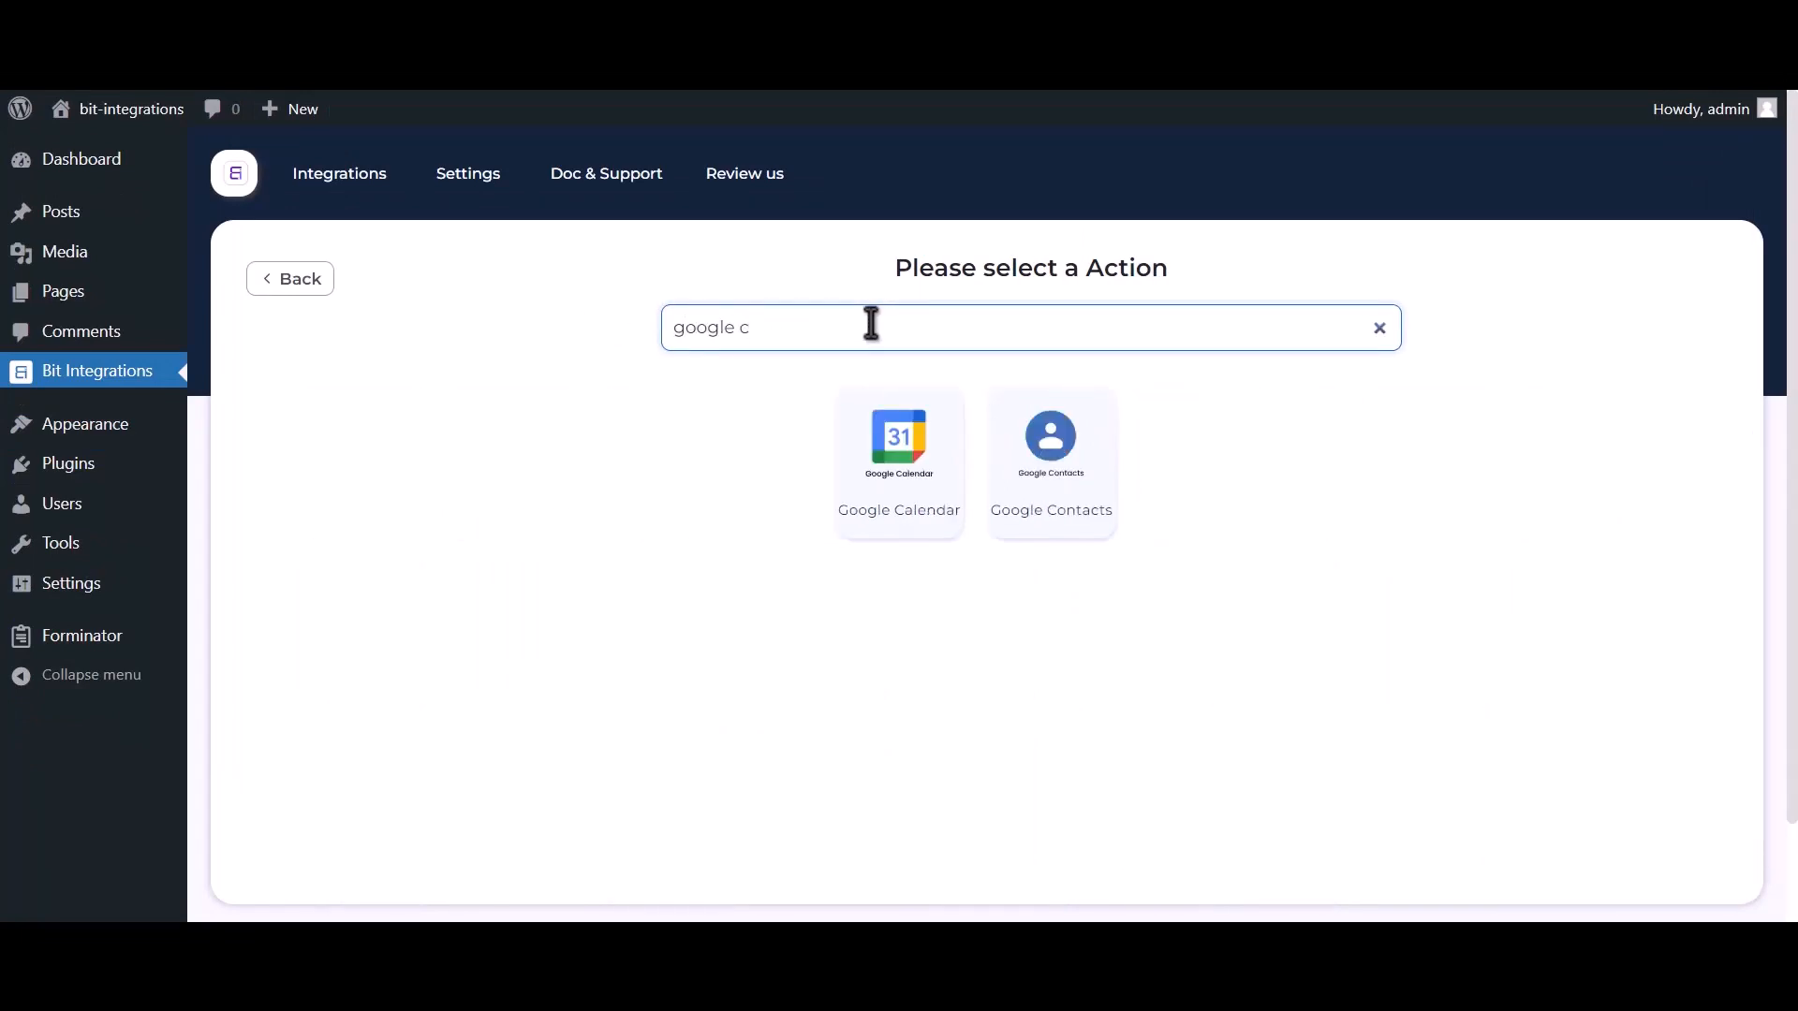
text(ontacts)
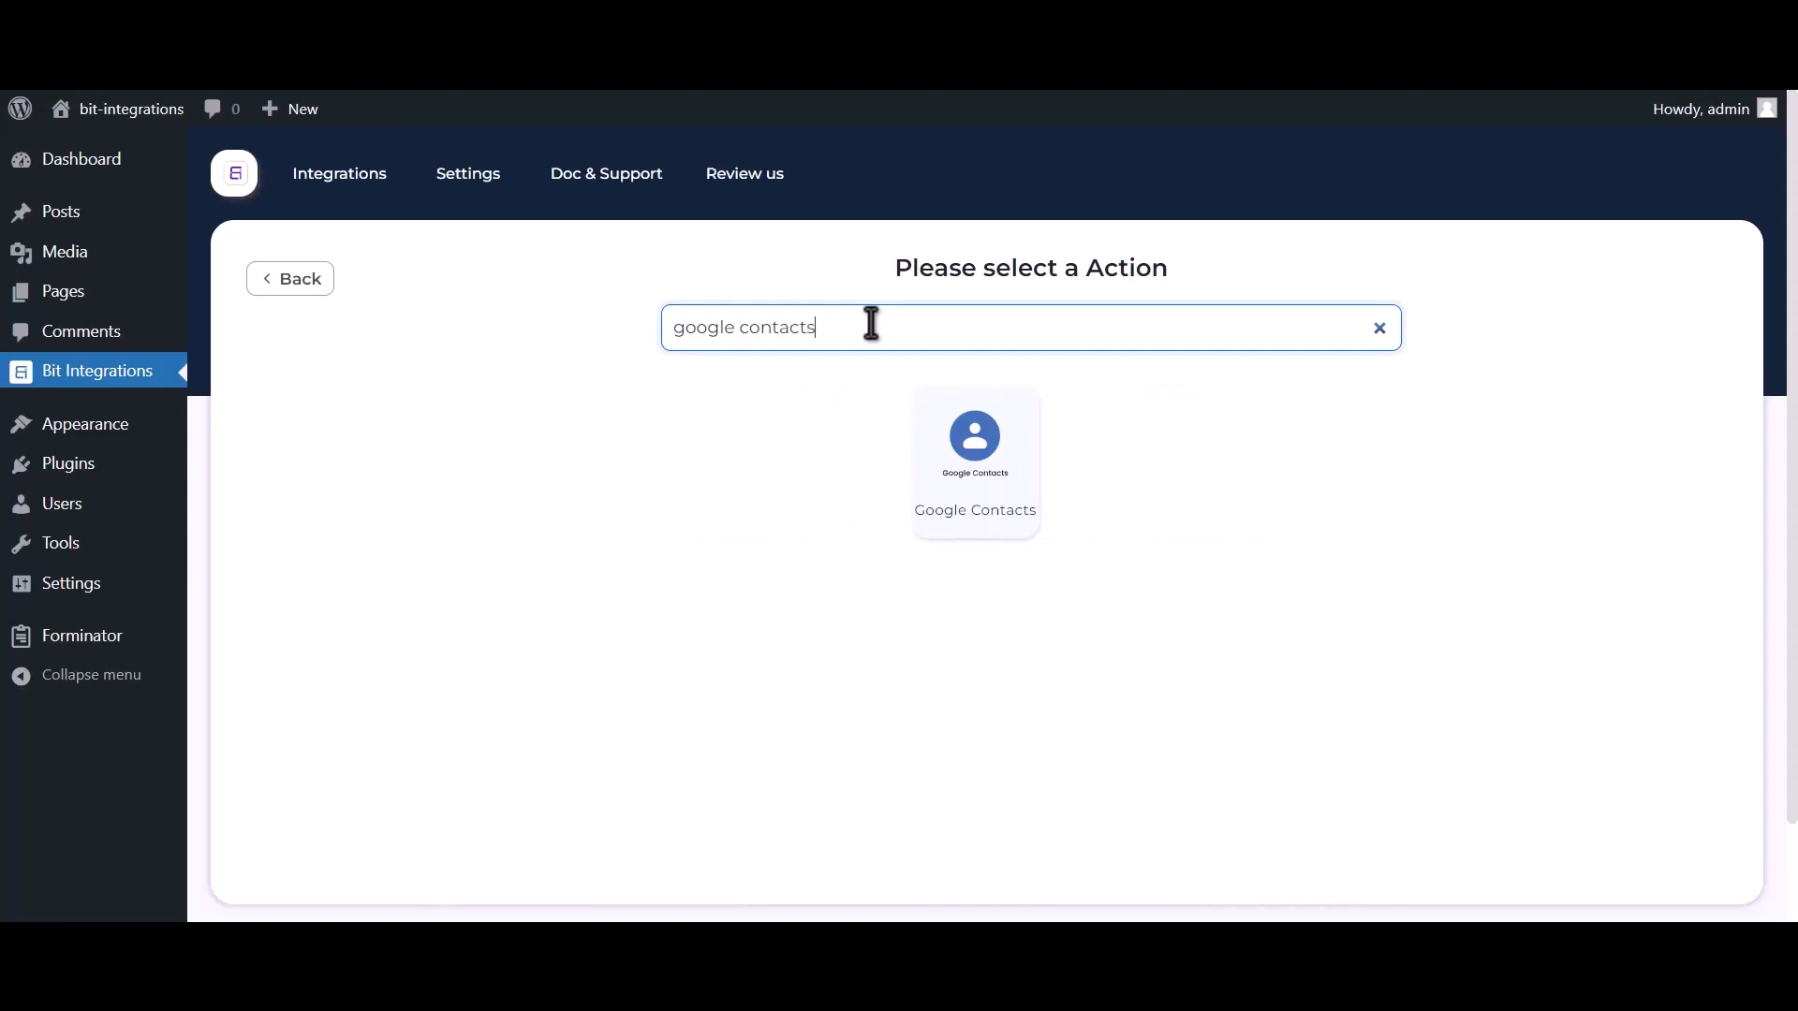
click(964, 485)
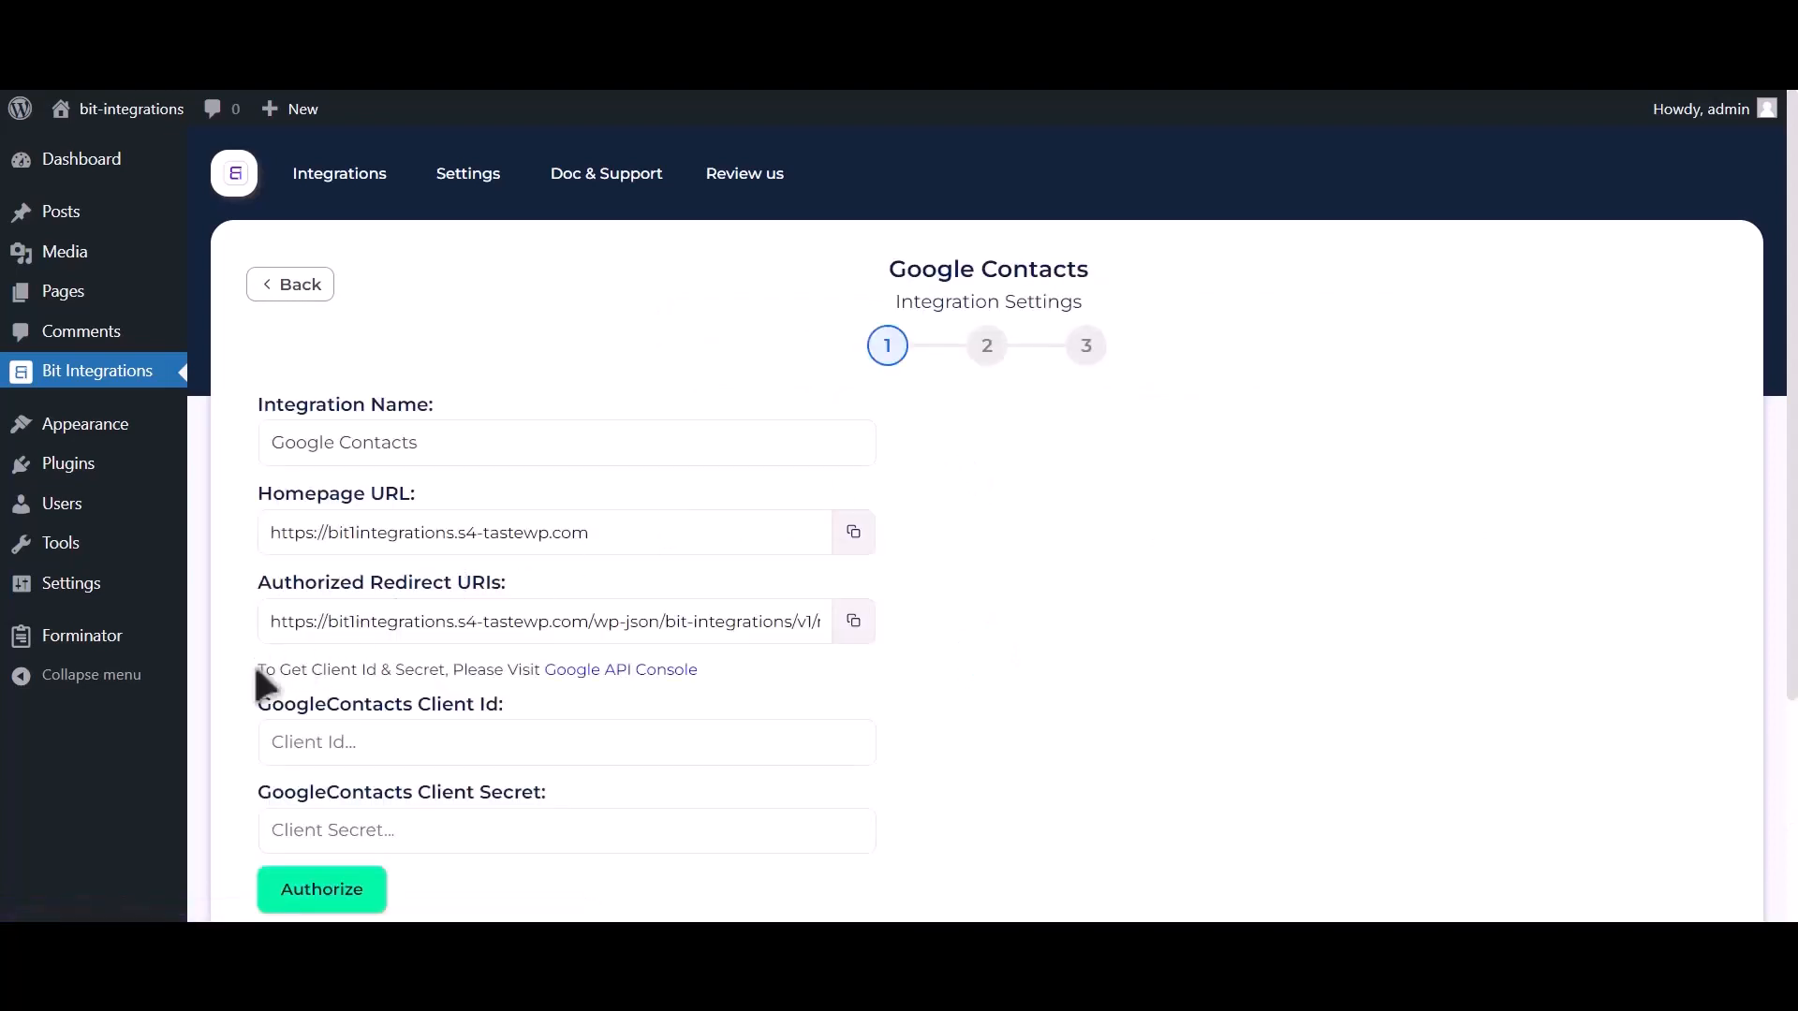
drag(258, 669, 542, 676)
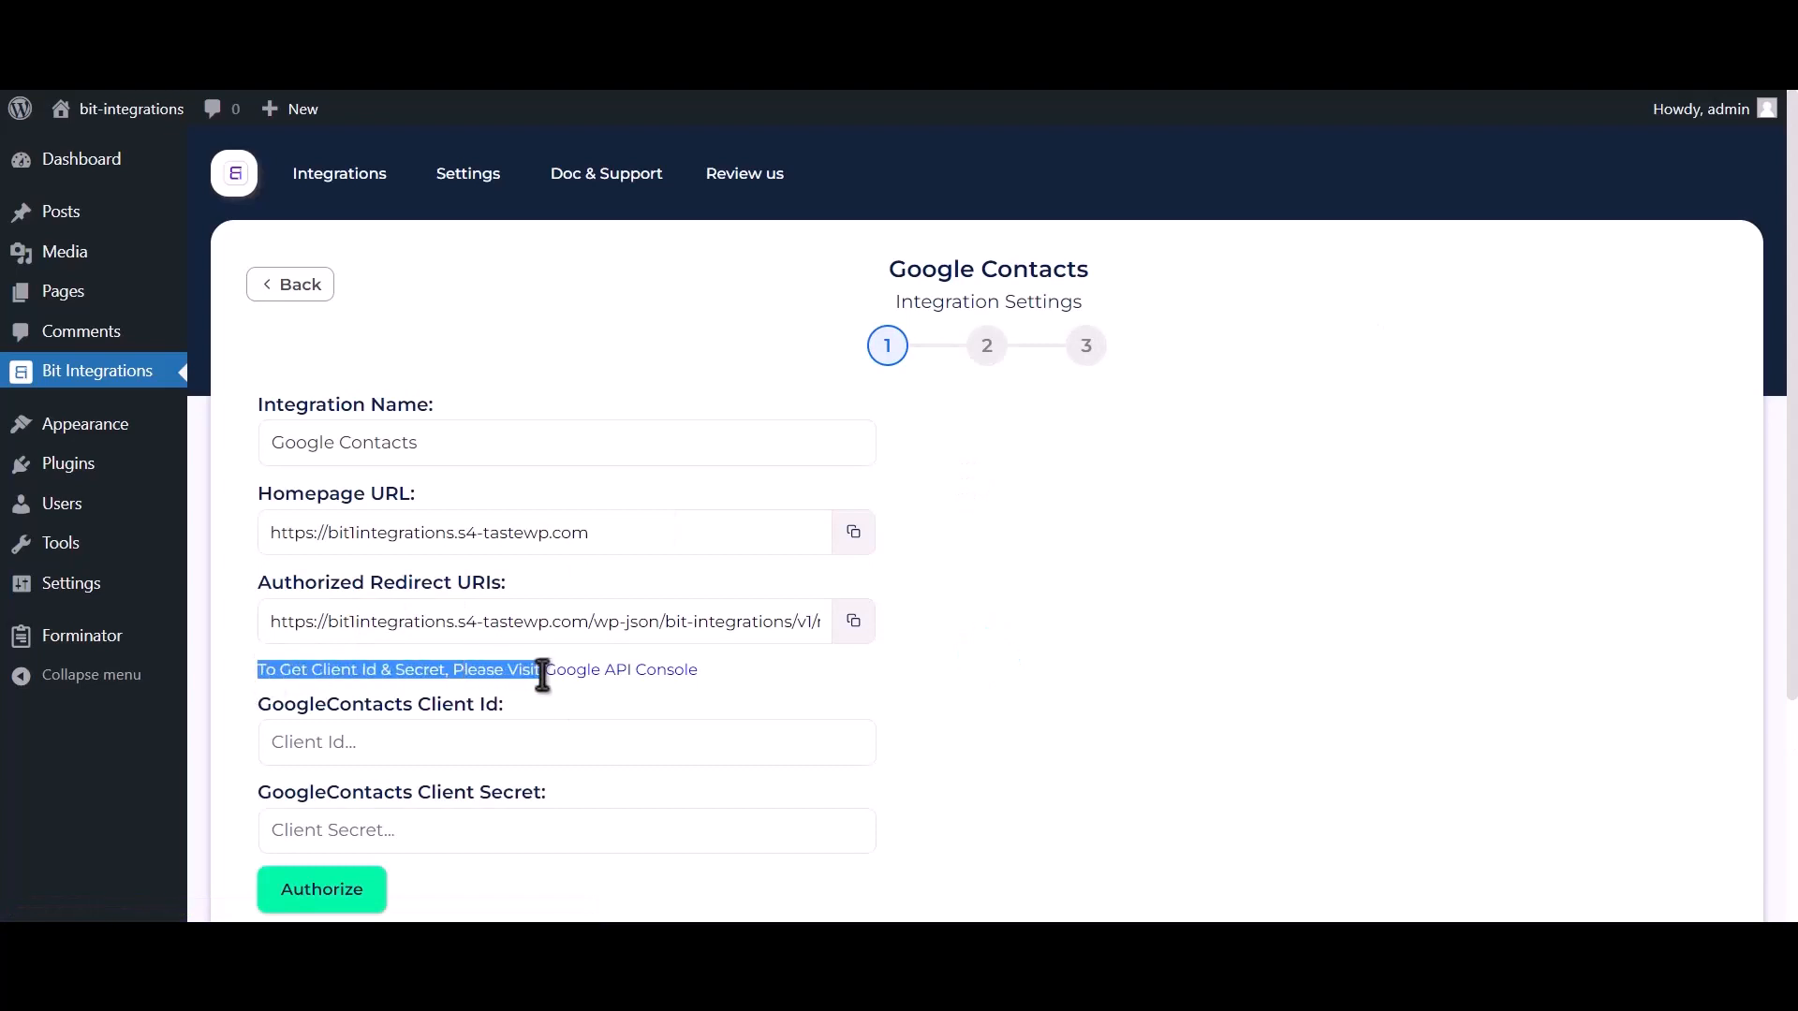
click(635, 676)
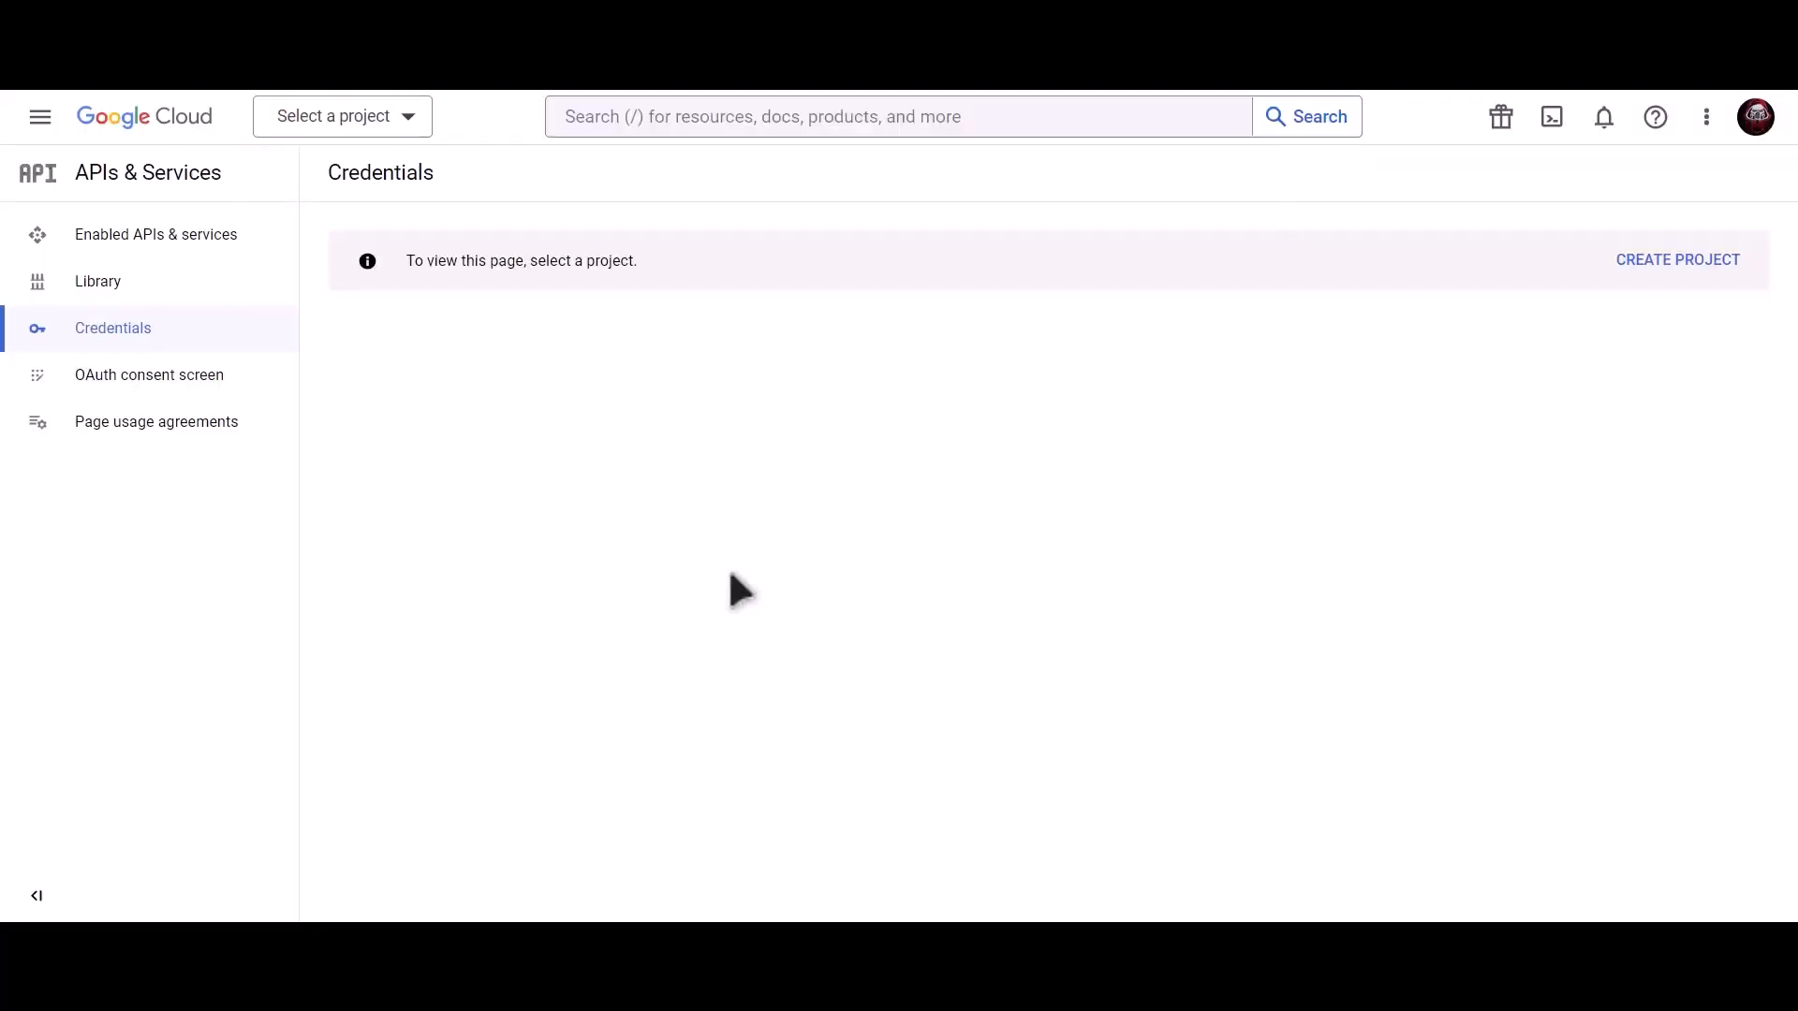
Create a new Google Cloud project named 'Bit Integrations'.
click(1685, 262)
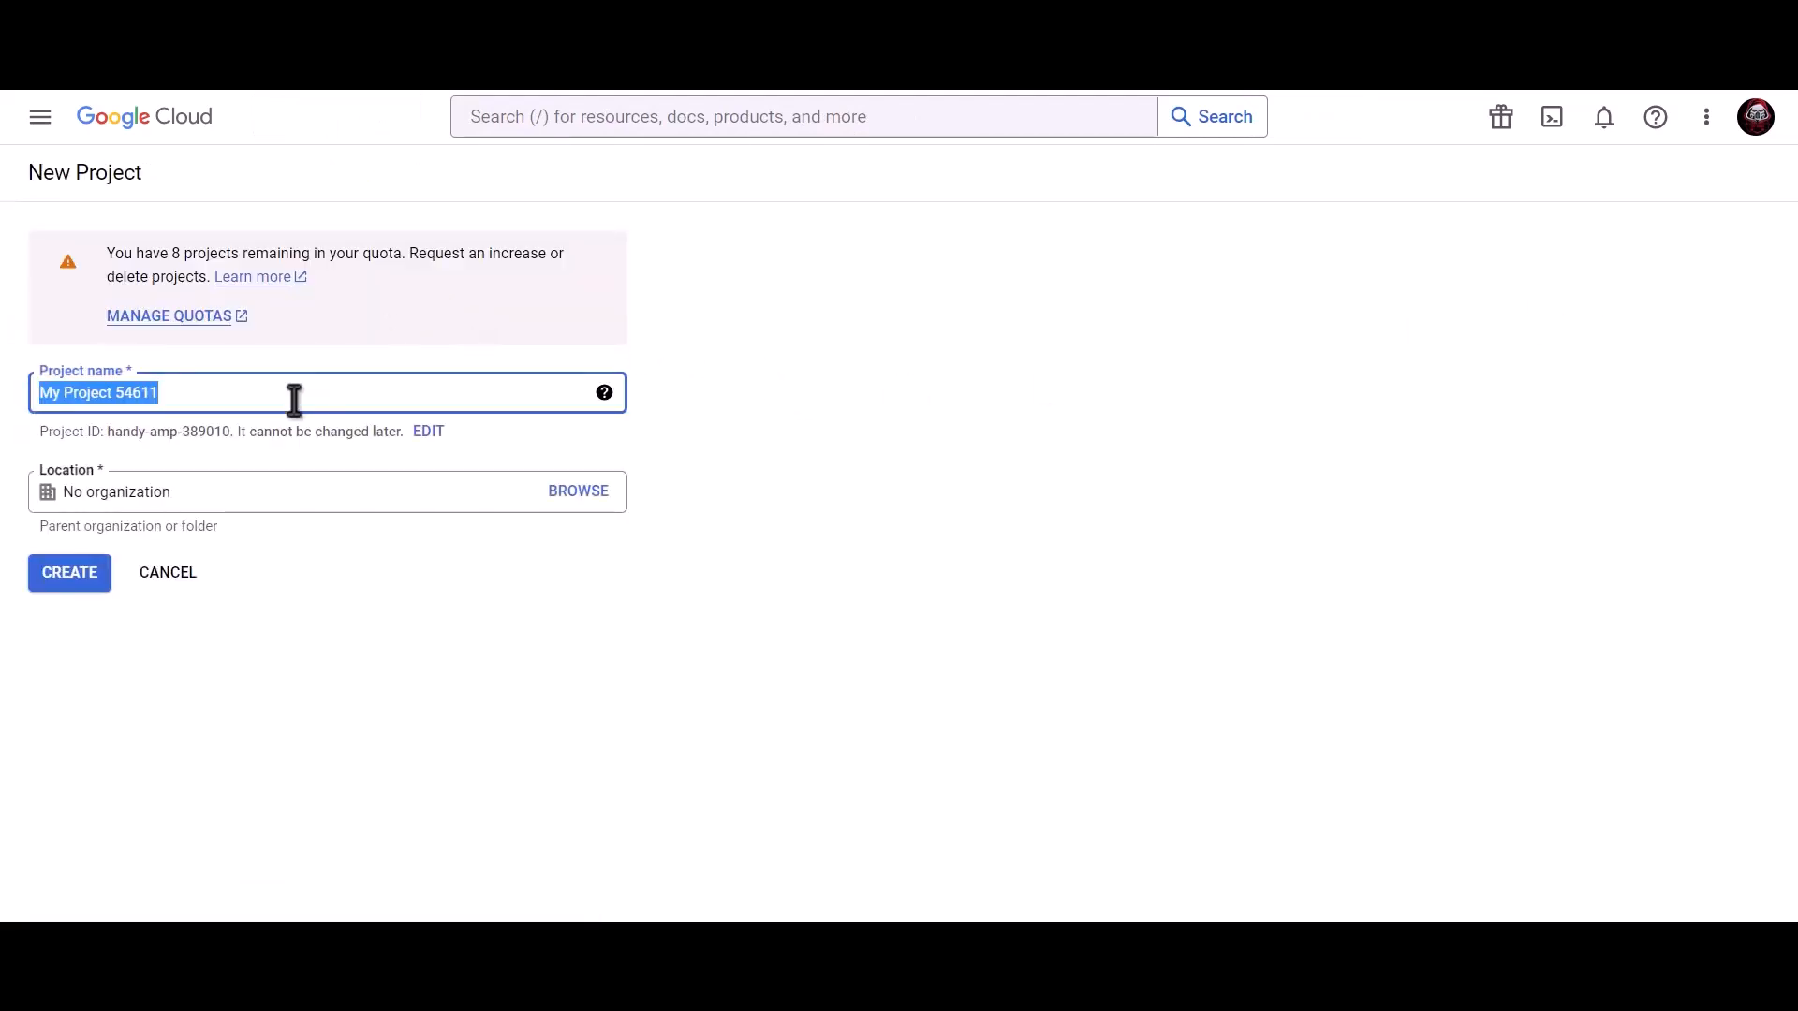
text(Bit I)
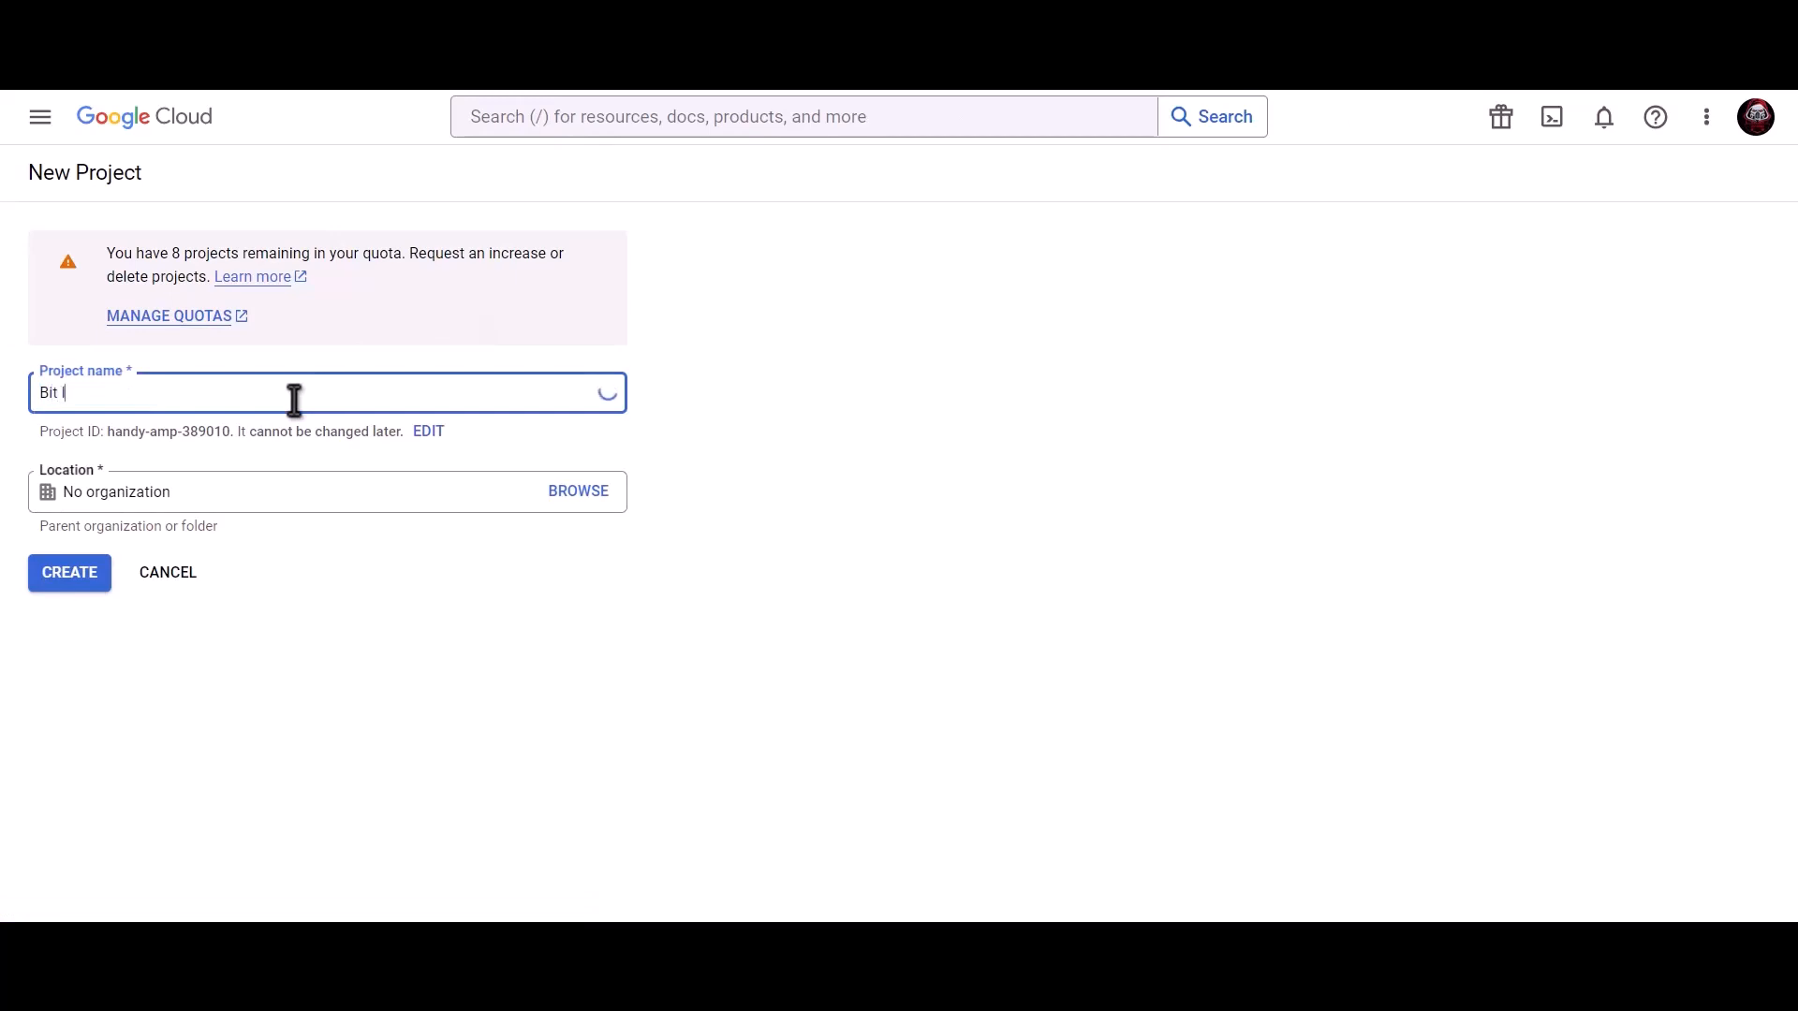
text(ntegrations)
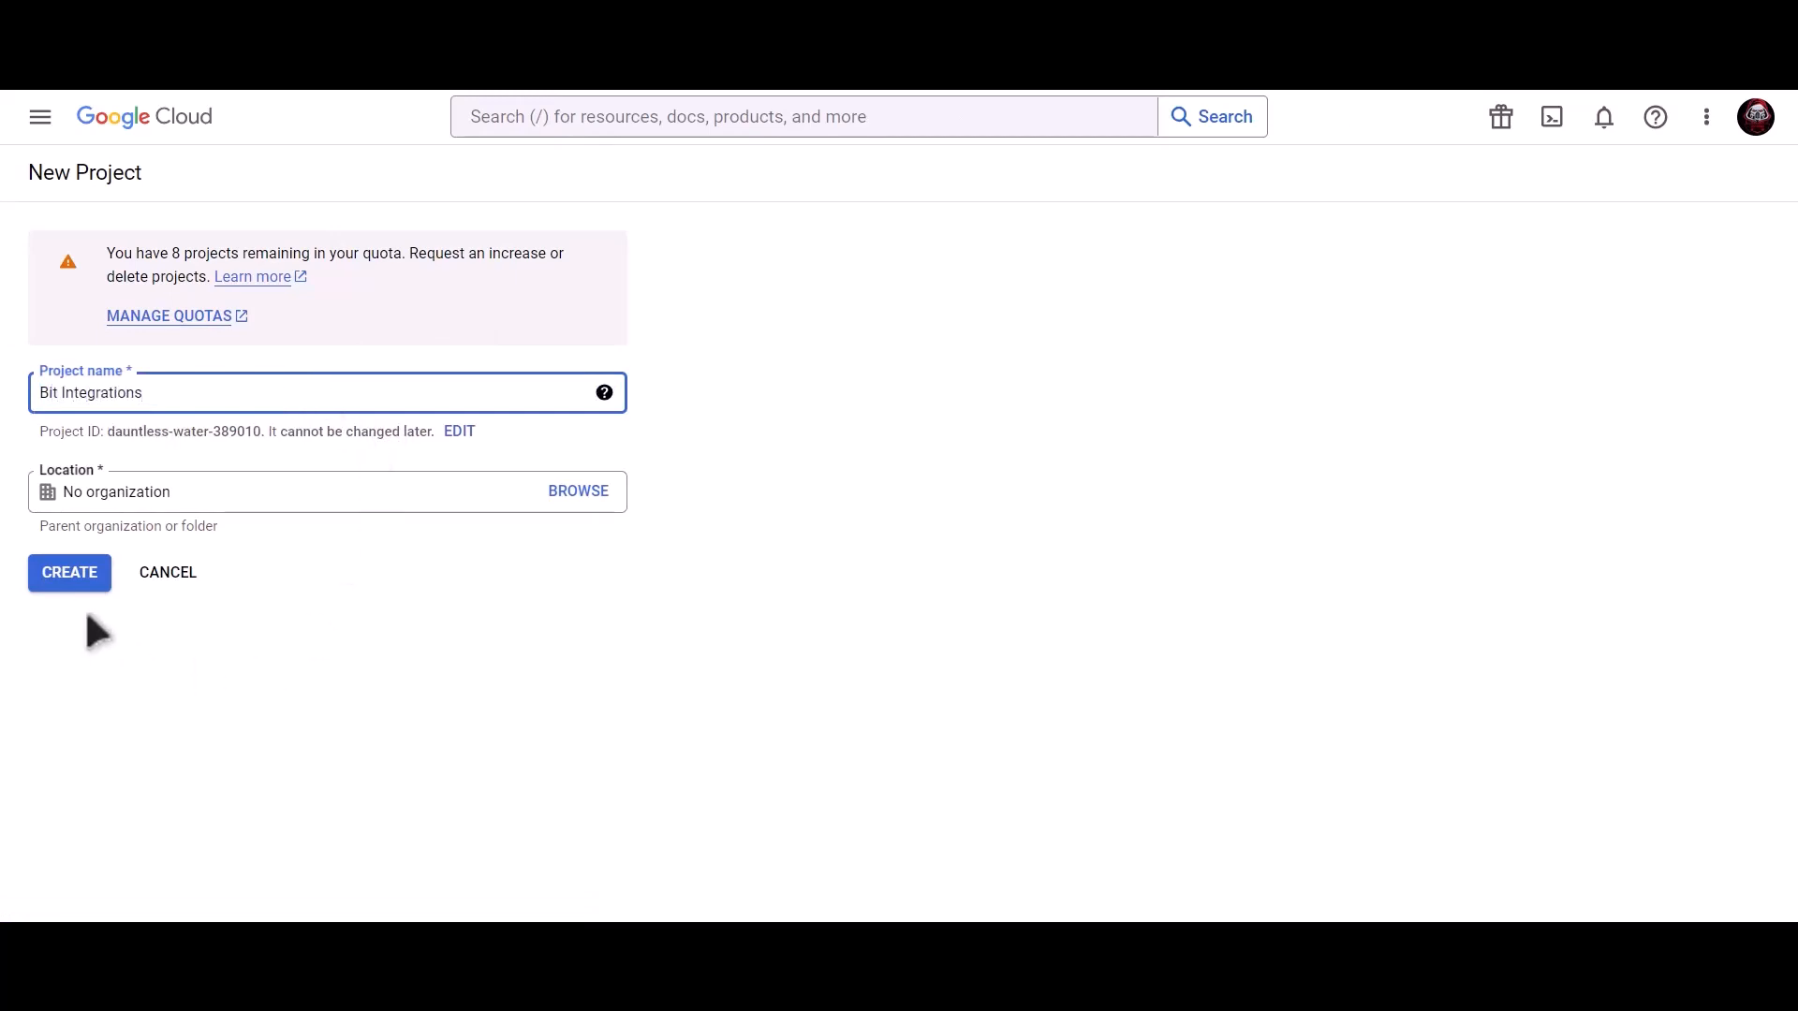
click(72, 580)
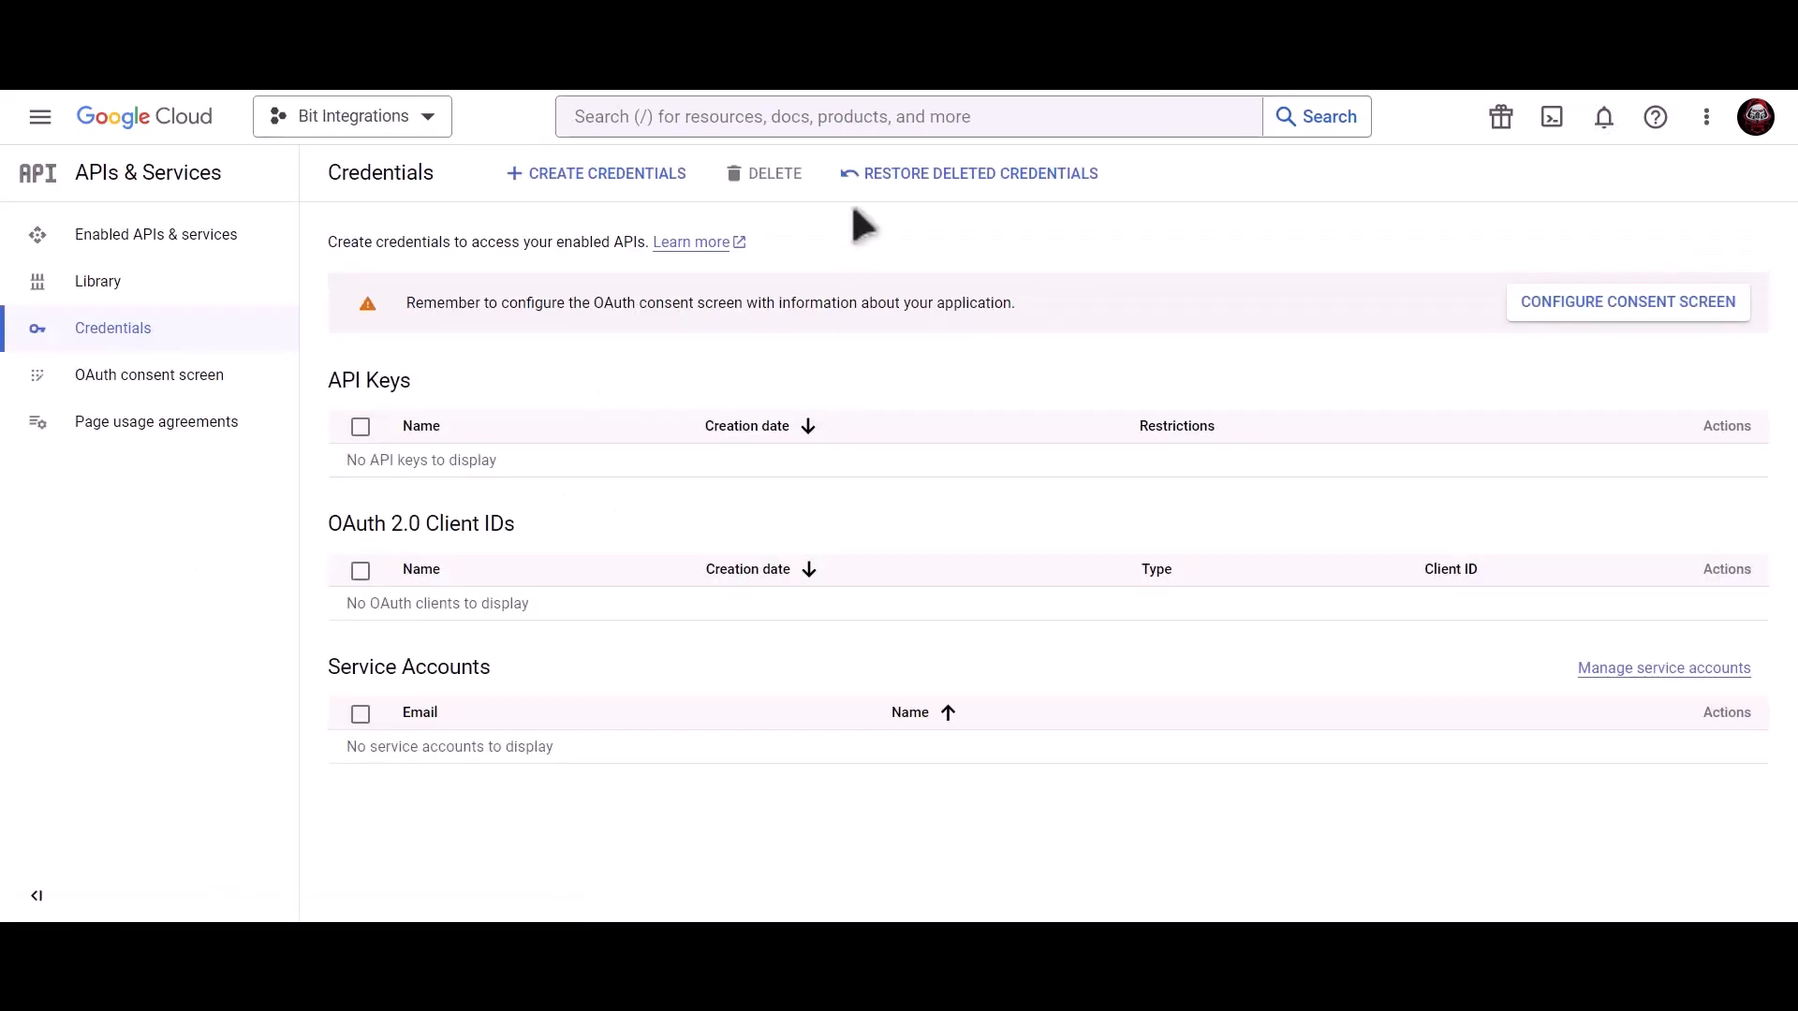
Find the Contacts API via 'Google contacts api', enable it, and select the search query to reuse.
click(827, 117)
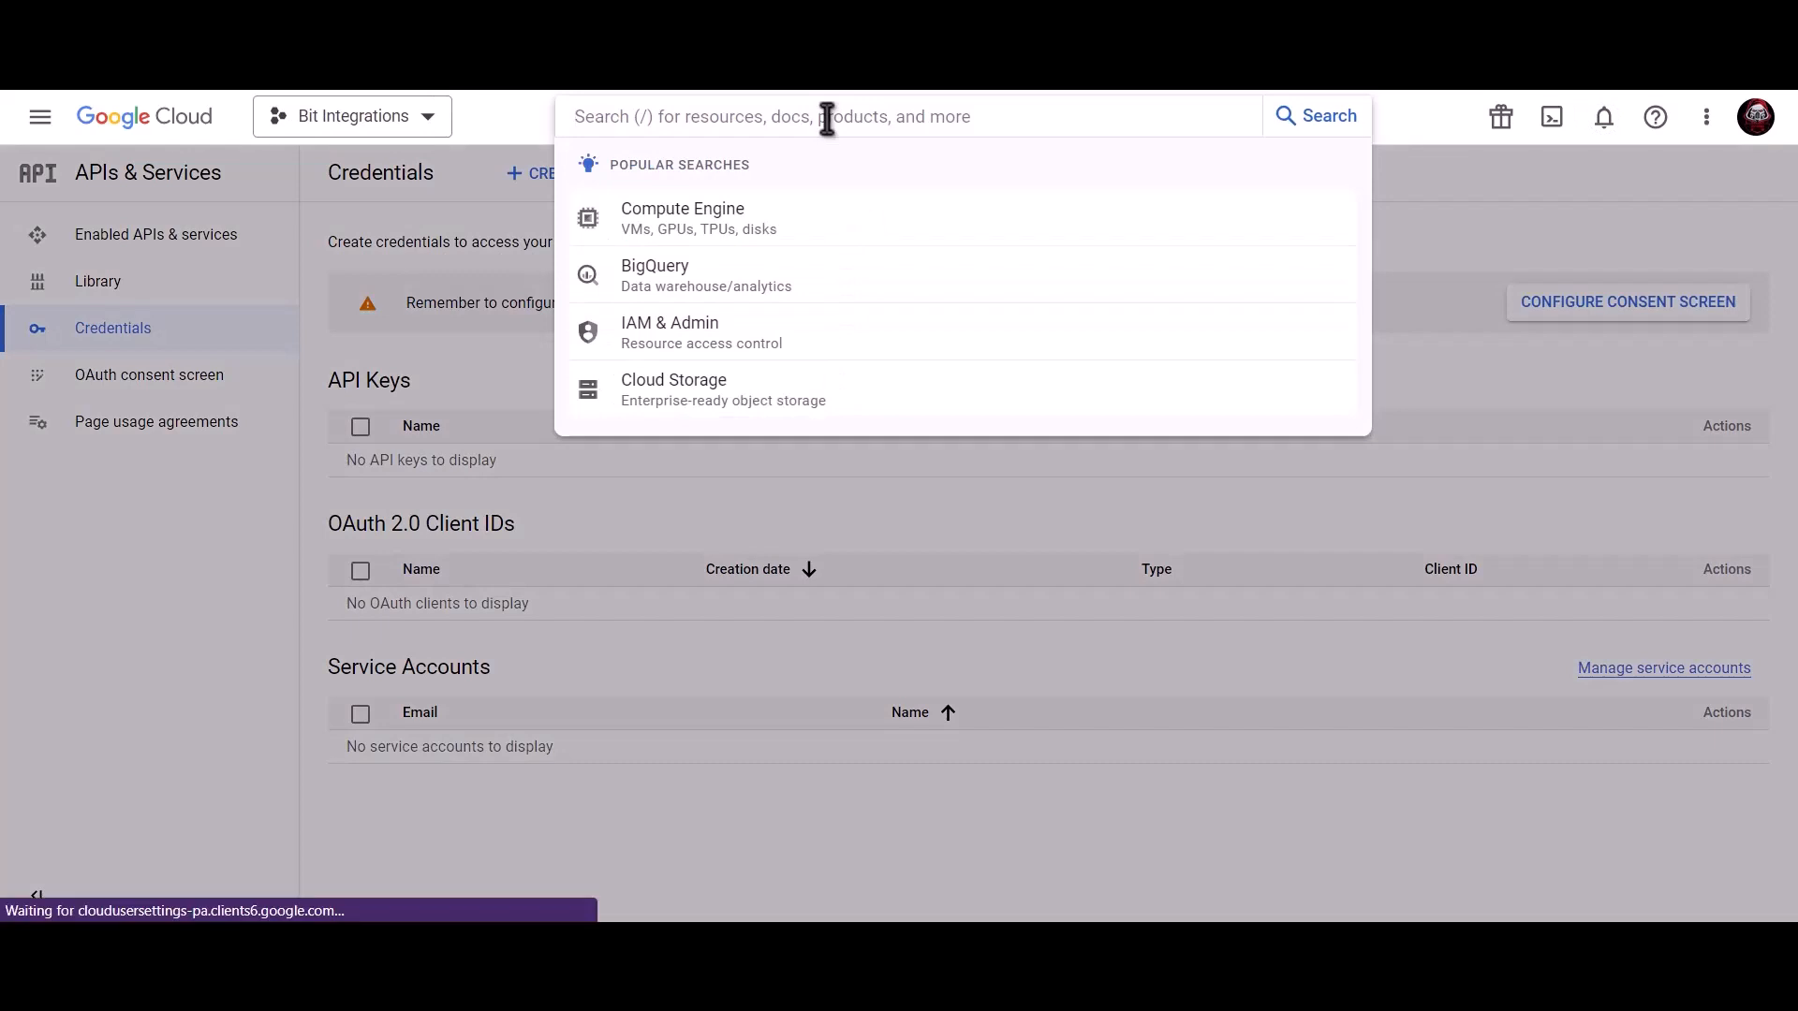
text(Googl)
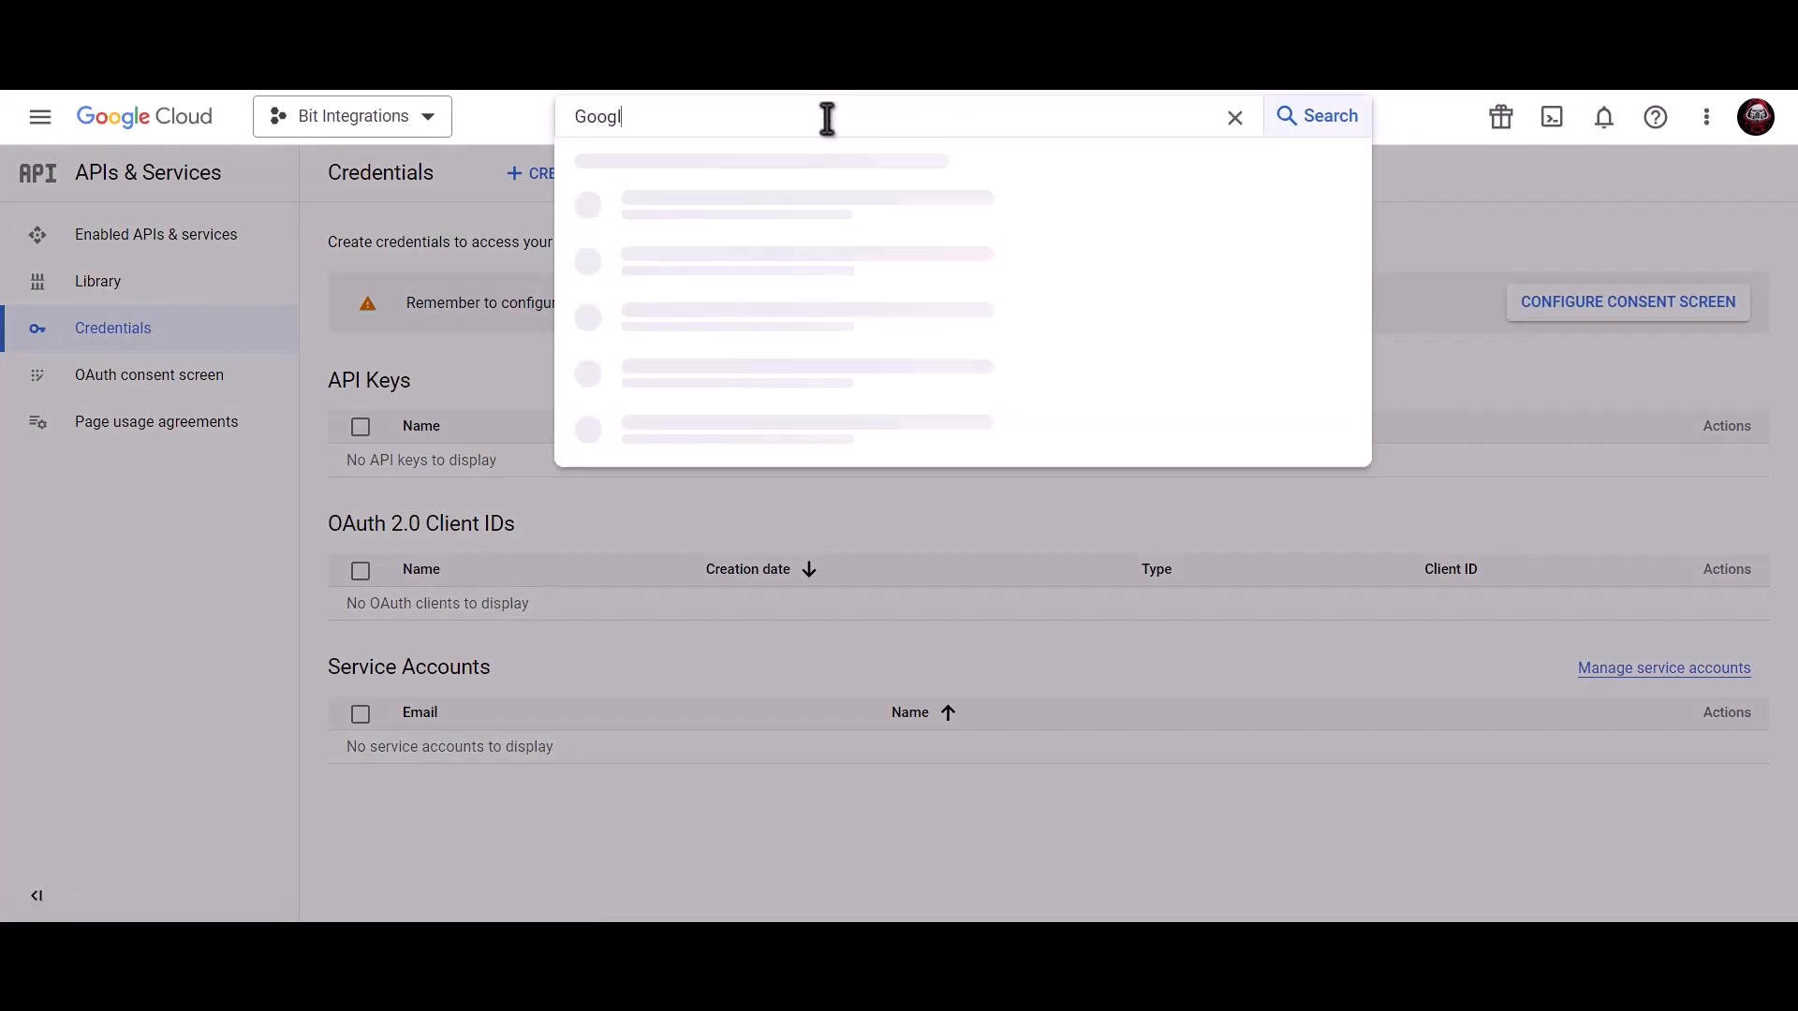
text(e contacts )
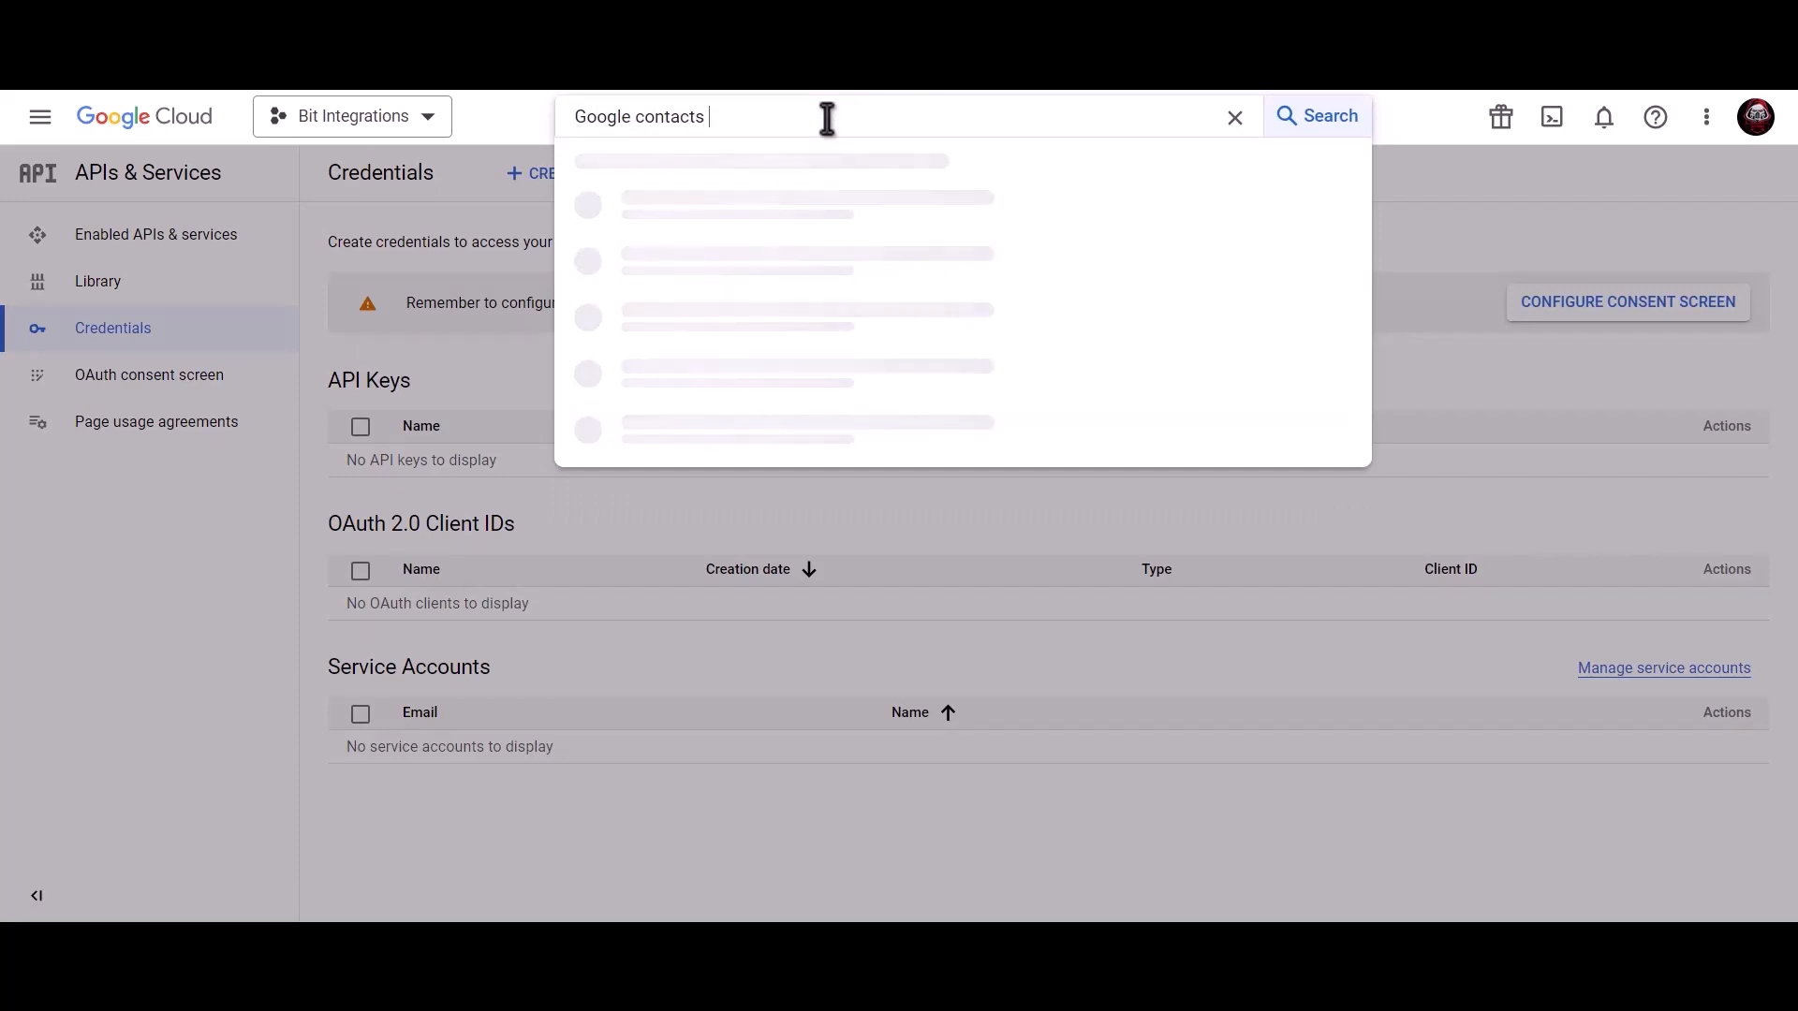
text(api)
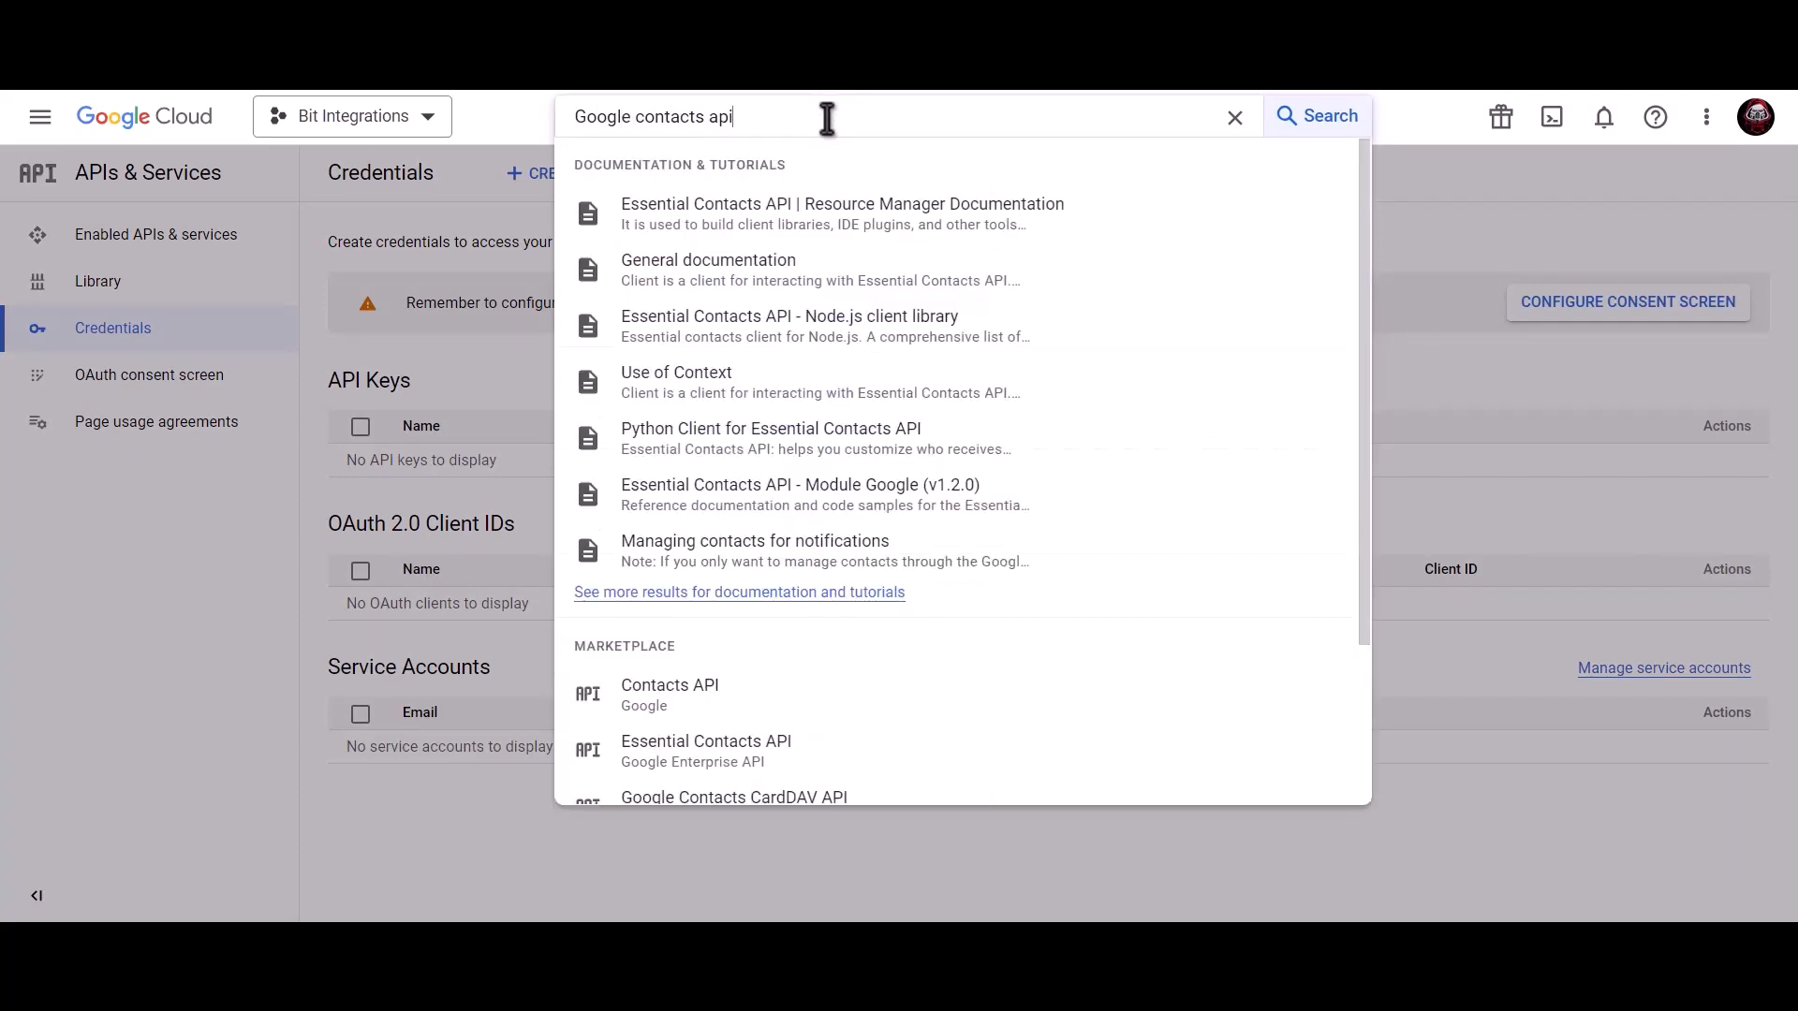
click(735, 702)
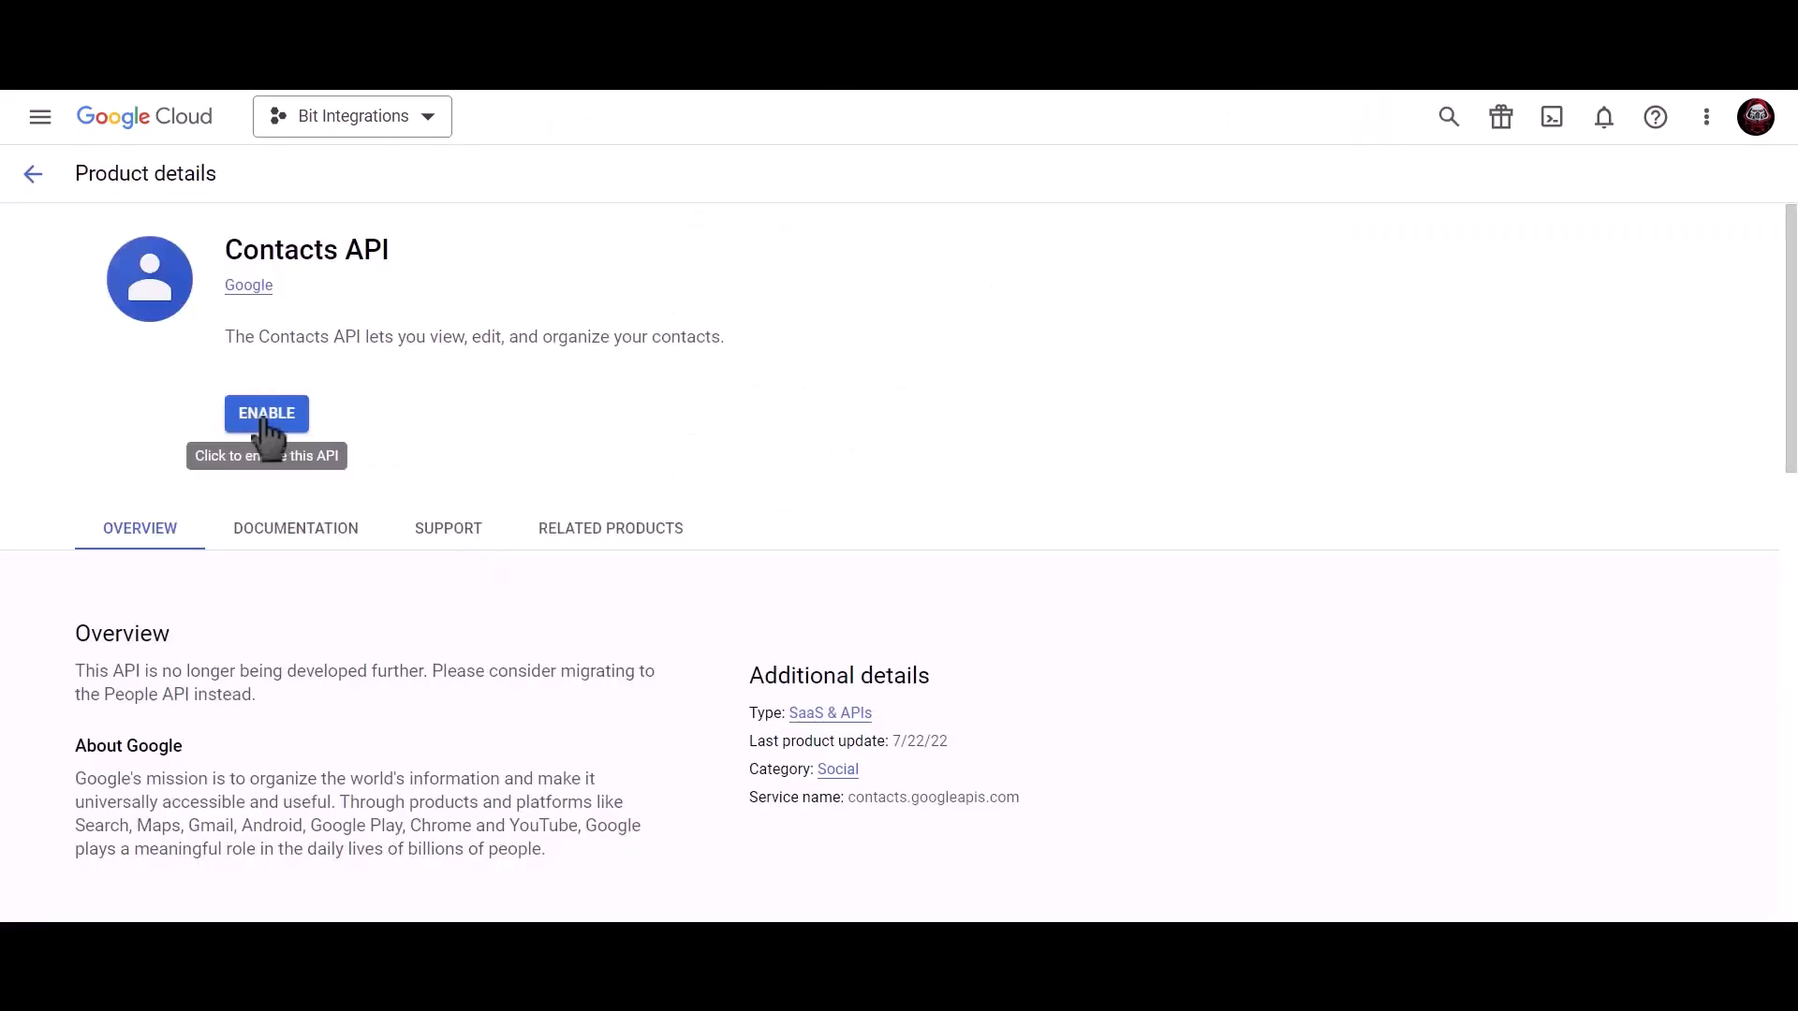
click(266, 423)
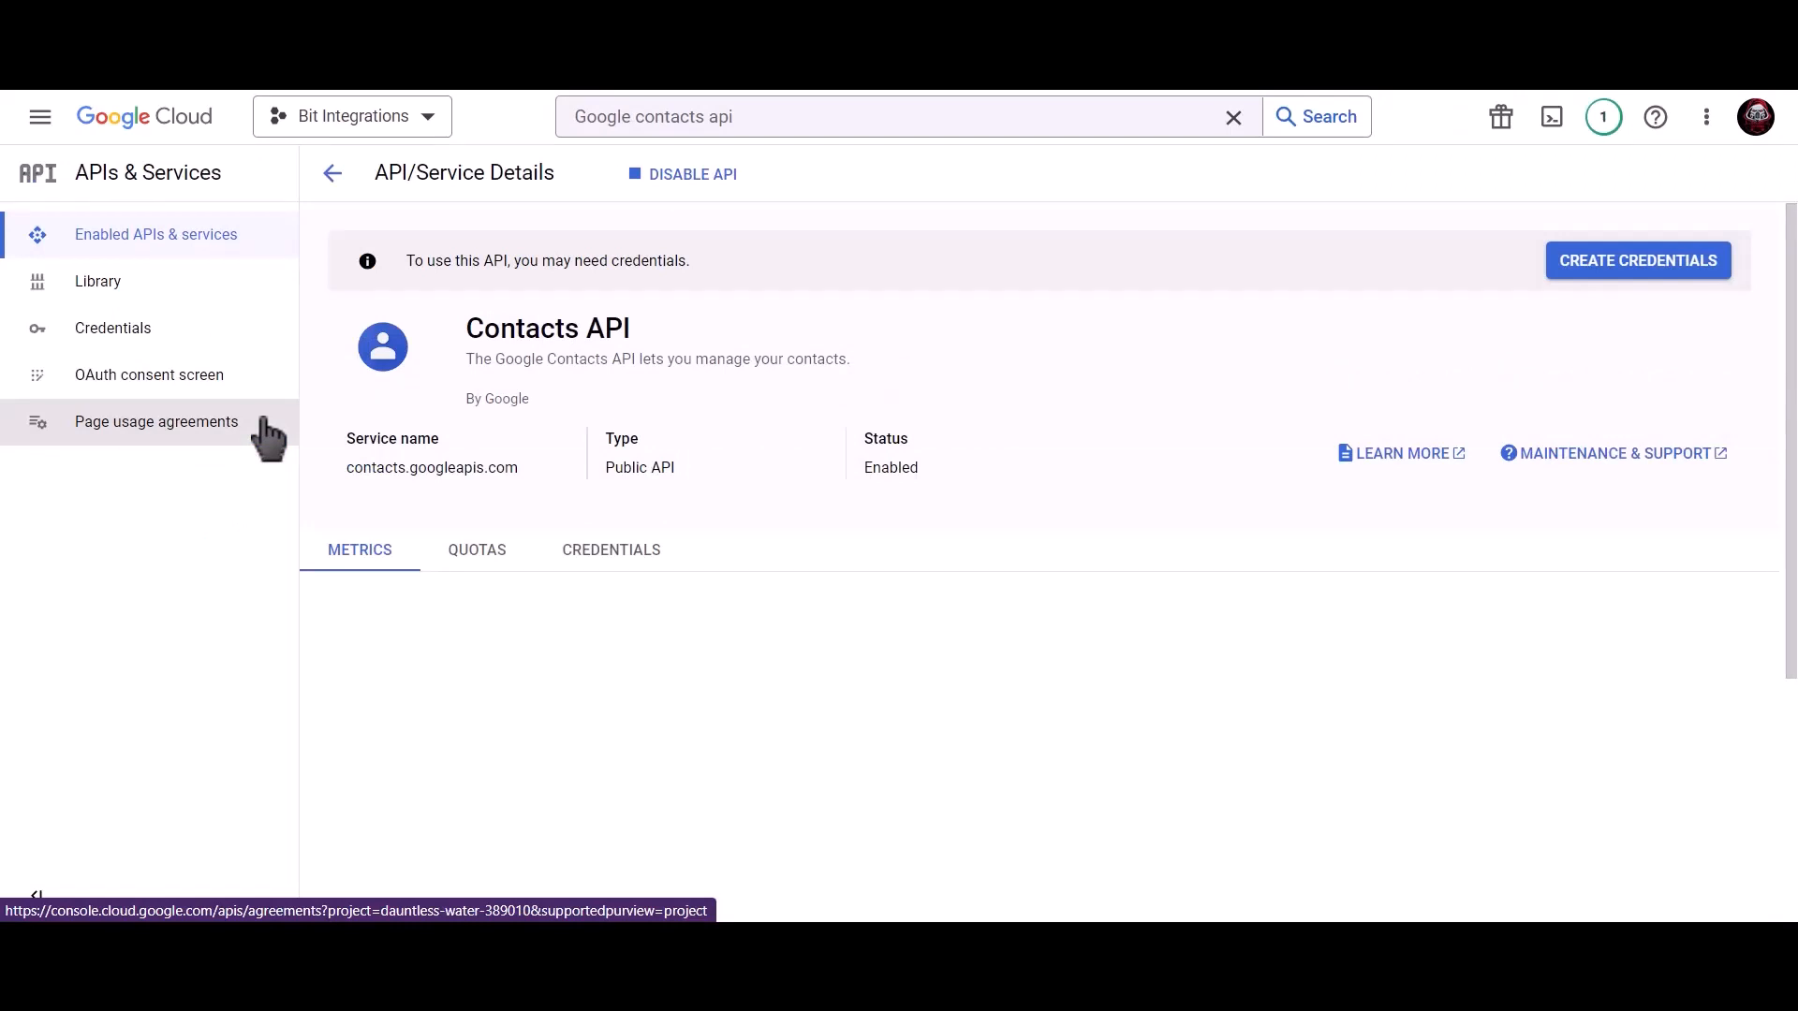
click(787, 120)
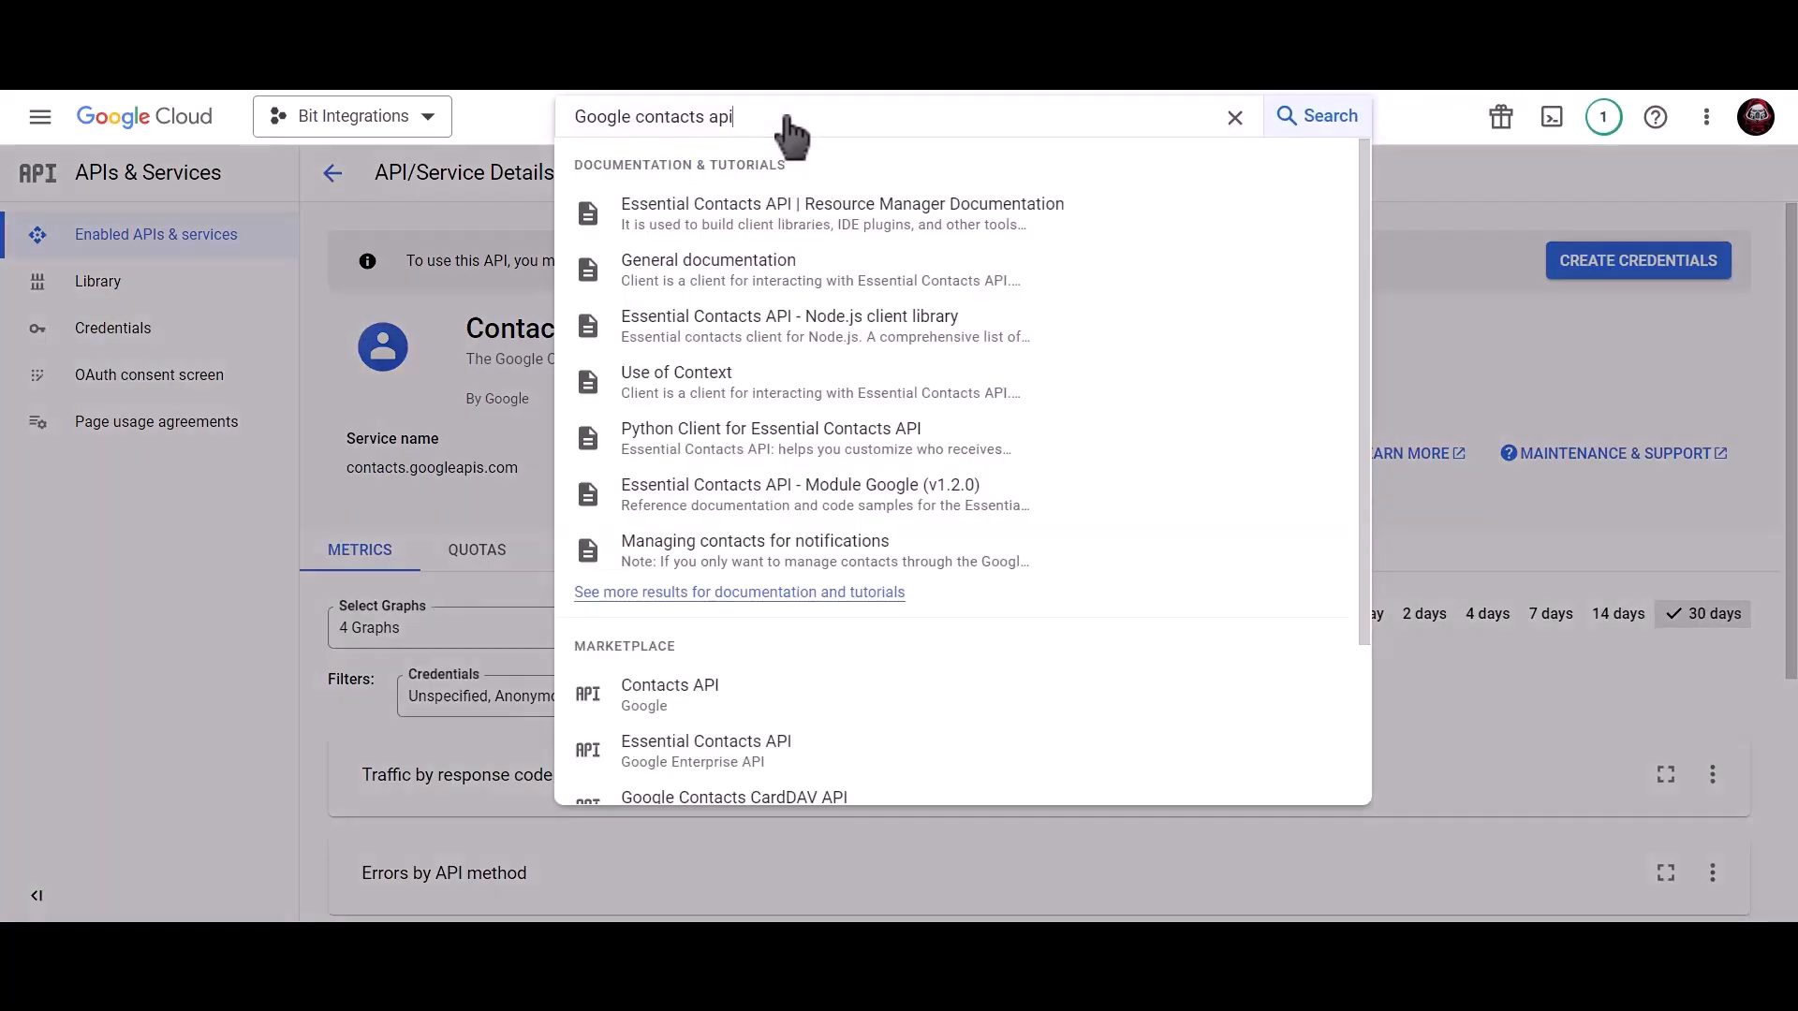
drag(787, 120, 558, 123)
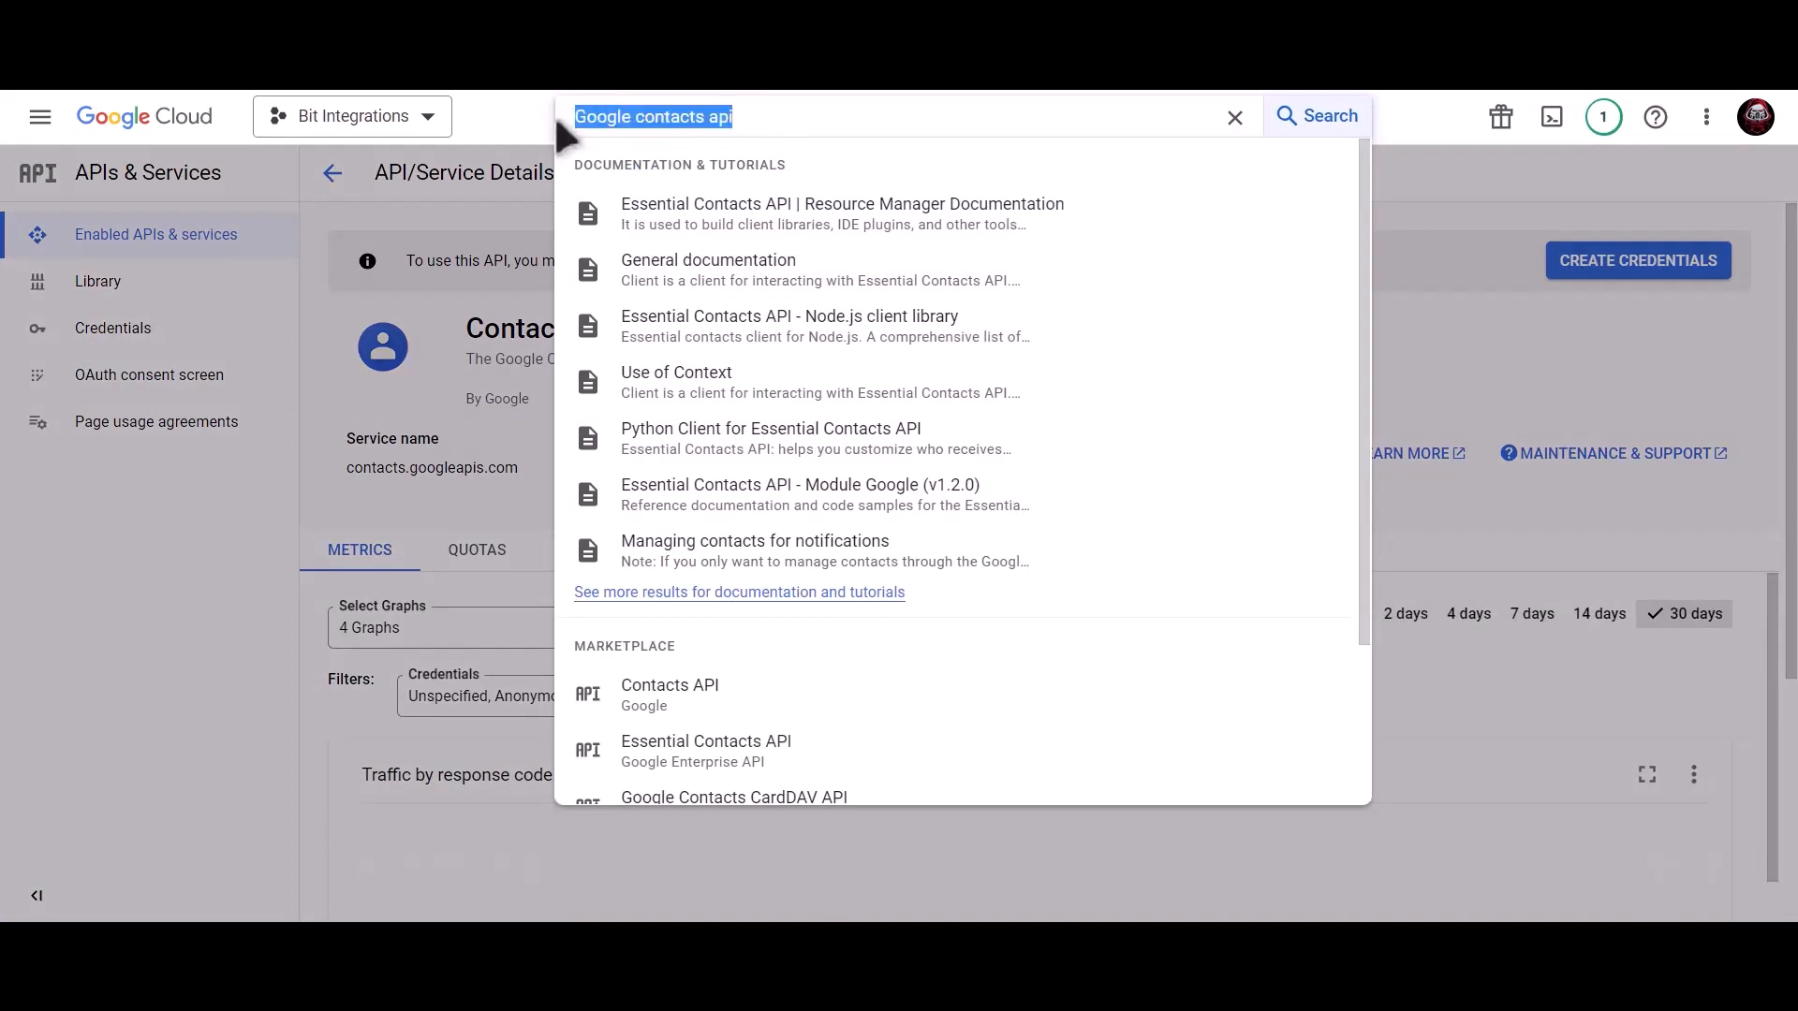
Enable the Google People API, then go to the project's Credentials page.
text(google)
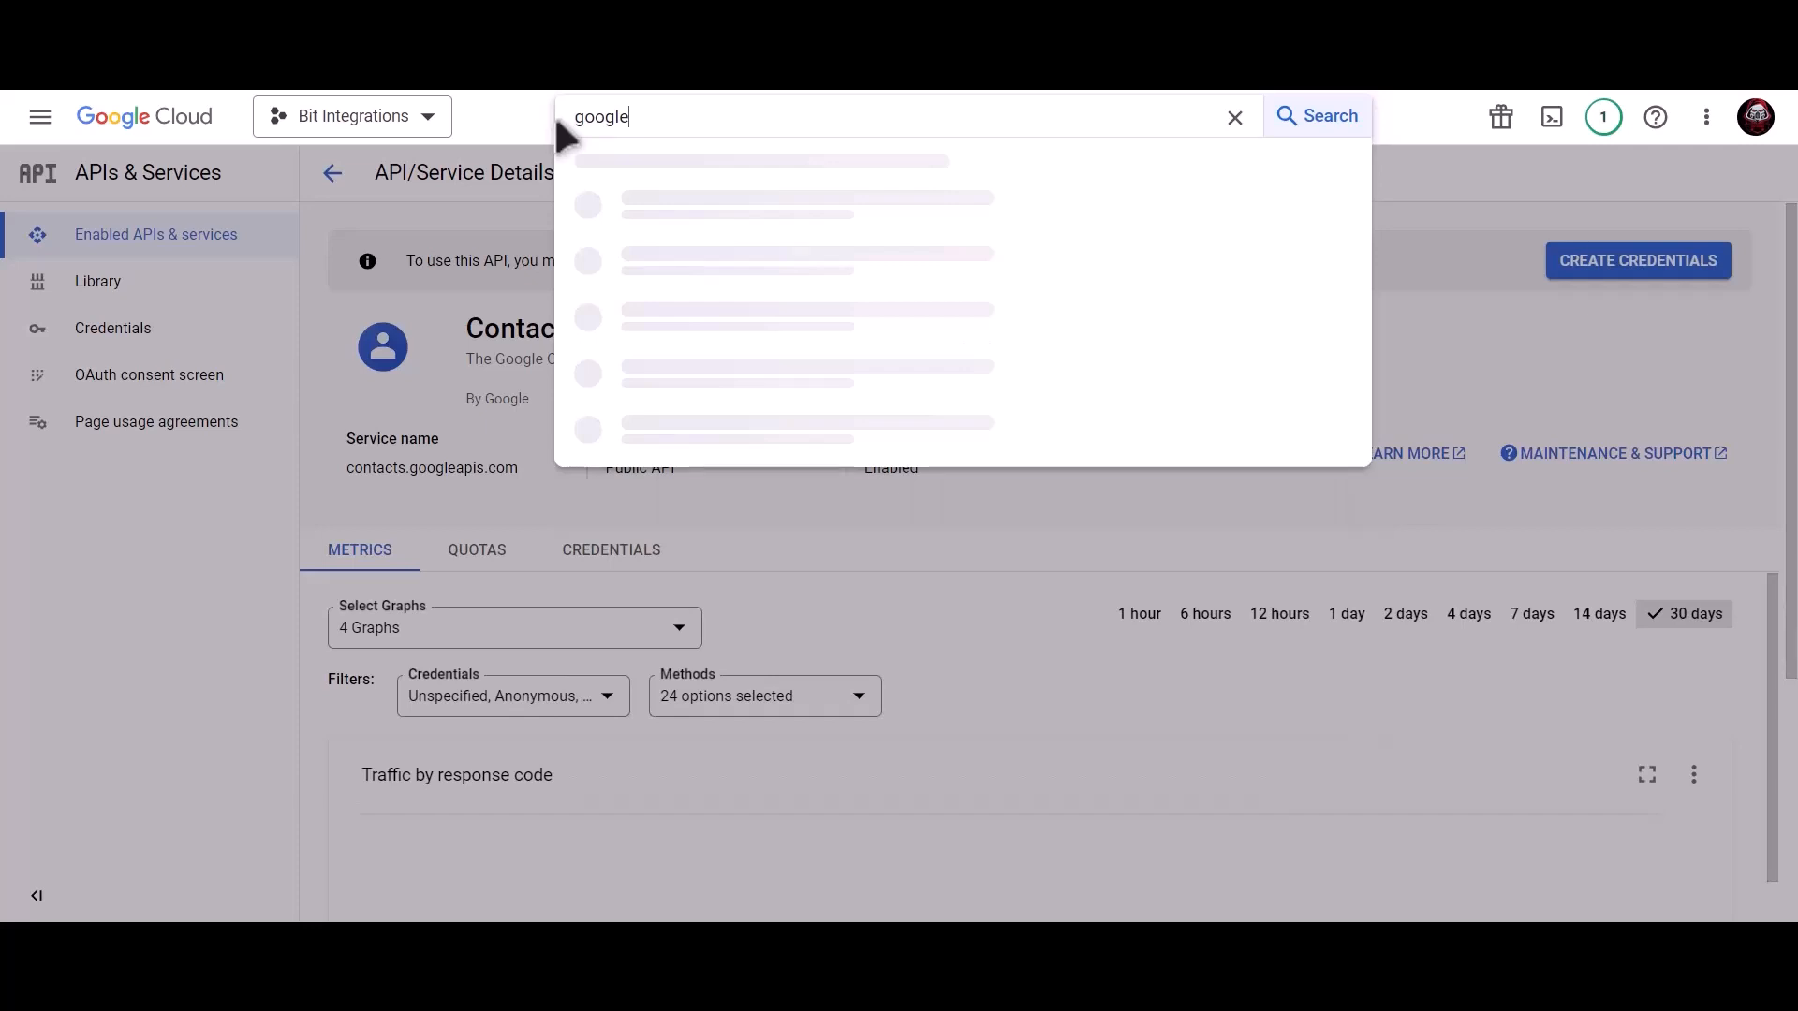
text( people api)
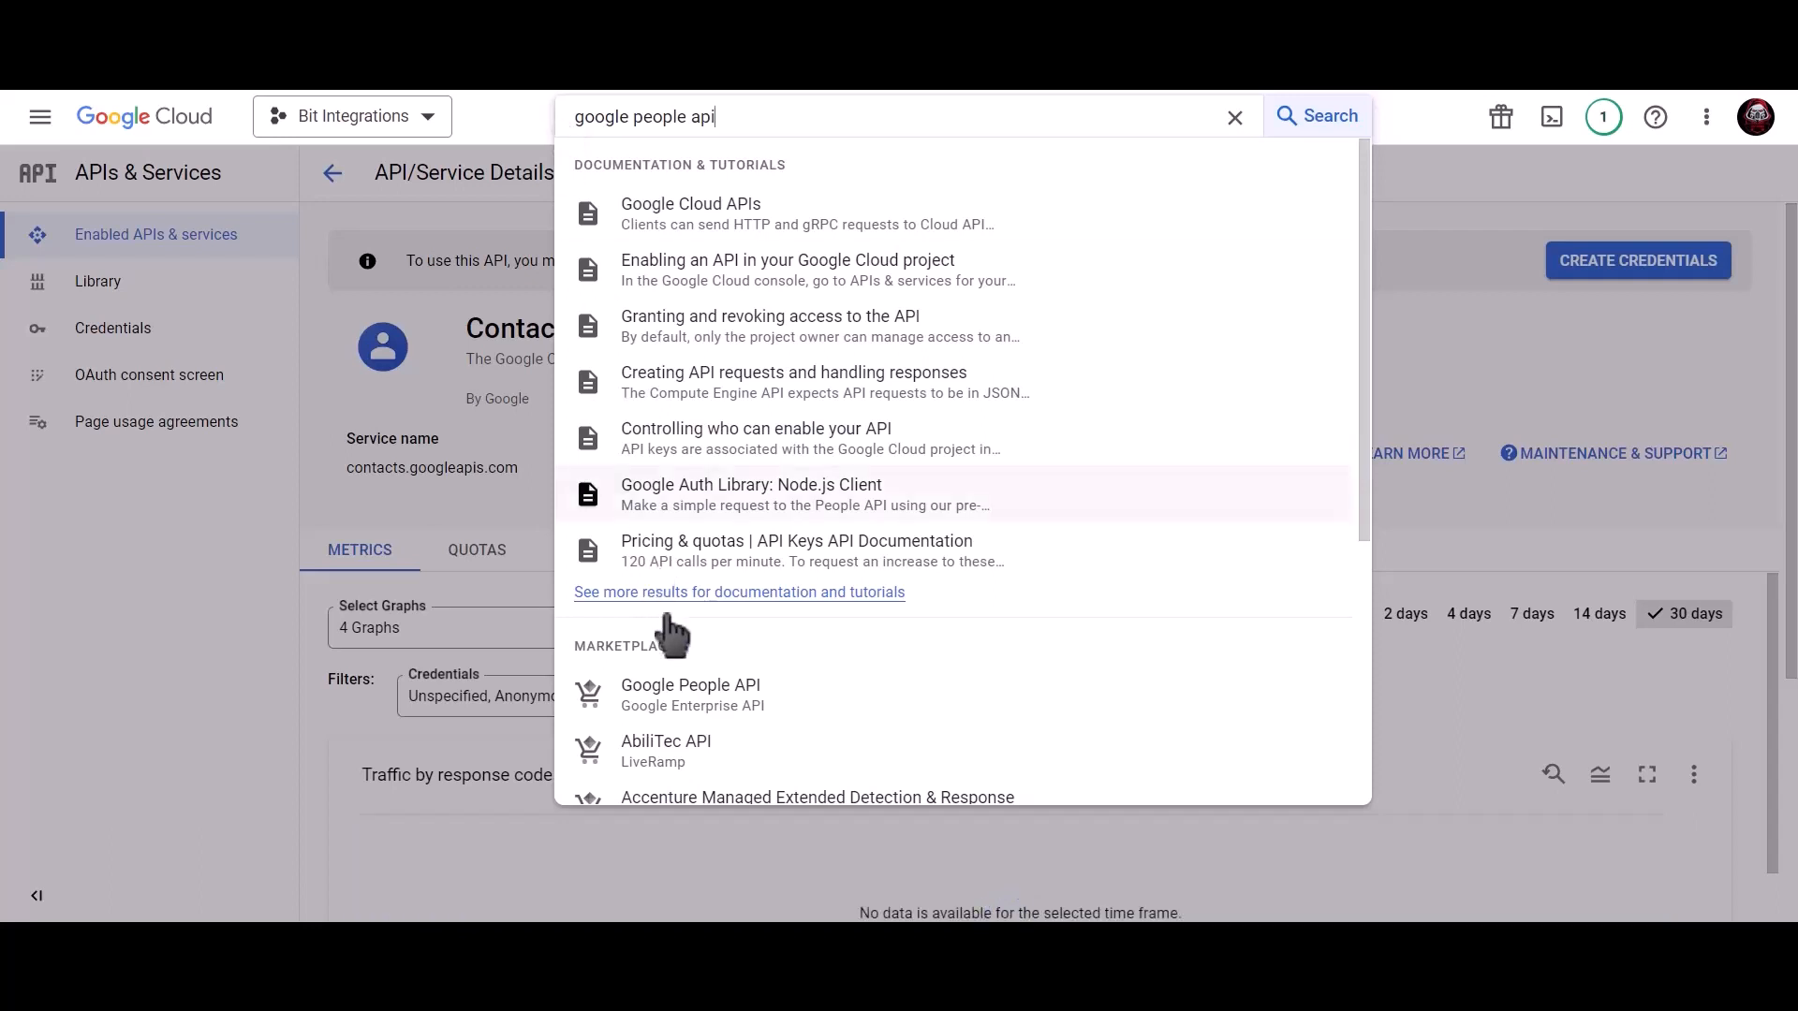
click(756, 698)
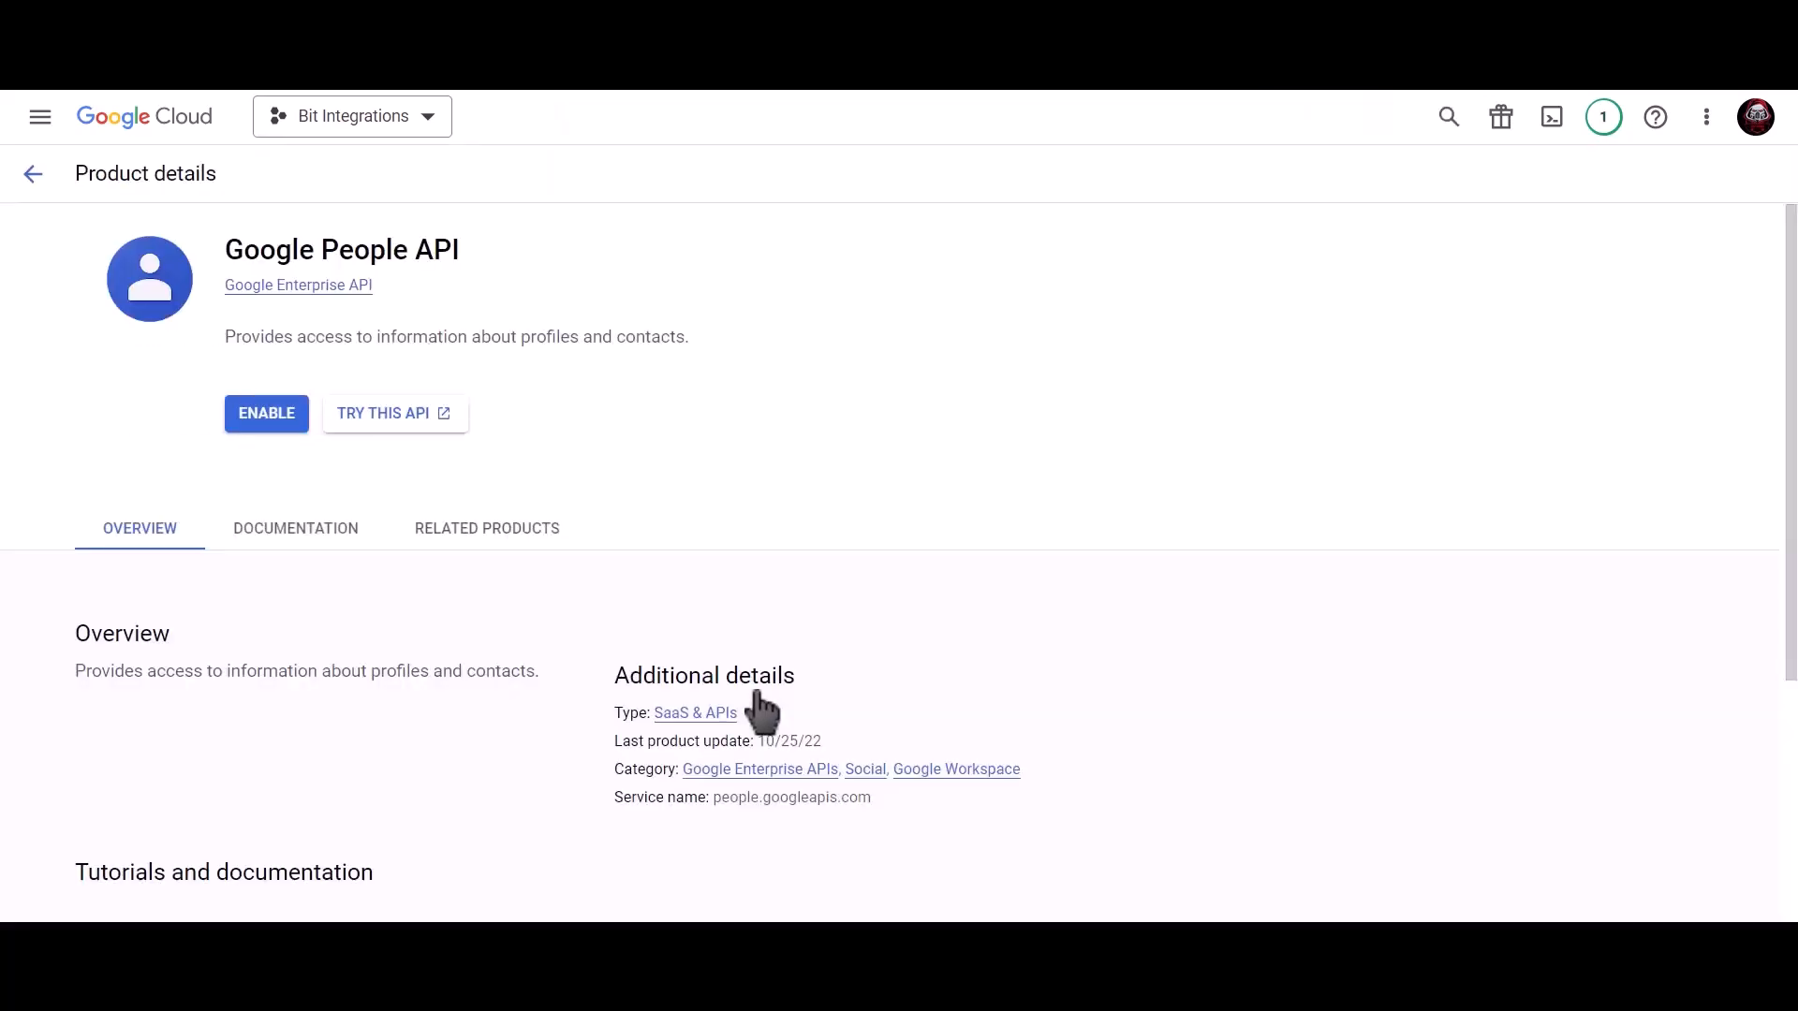
click(267, 417)
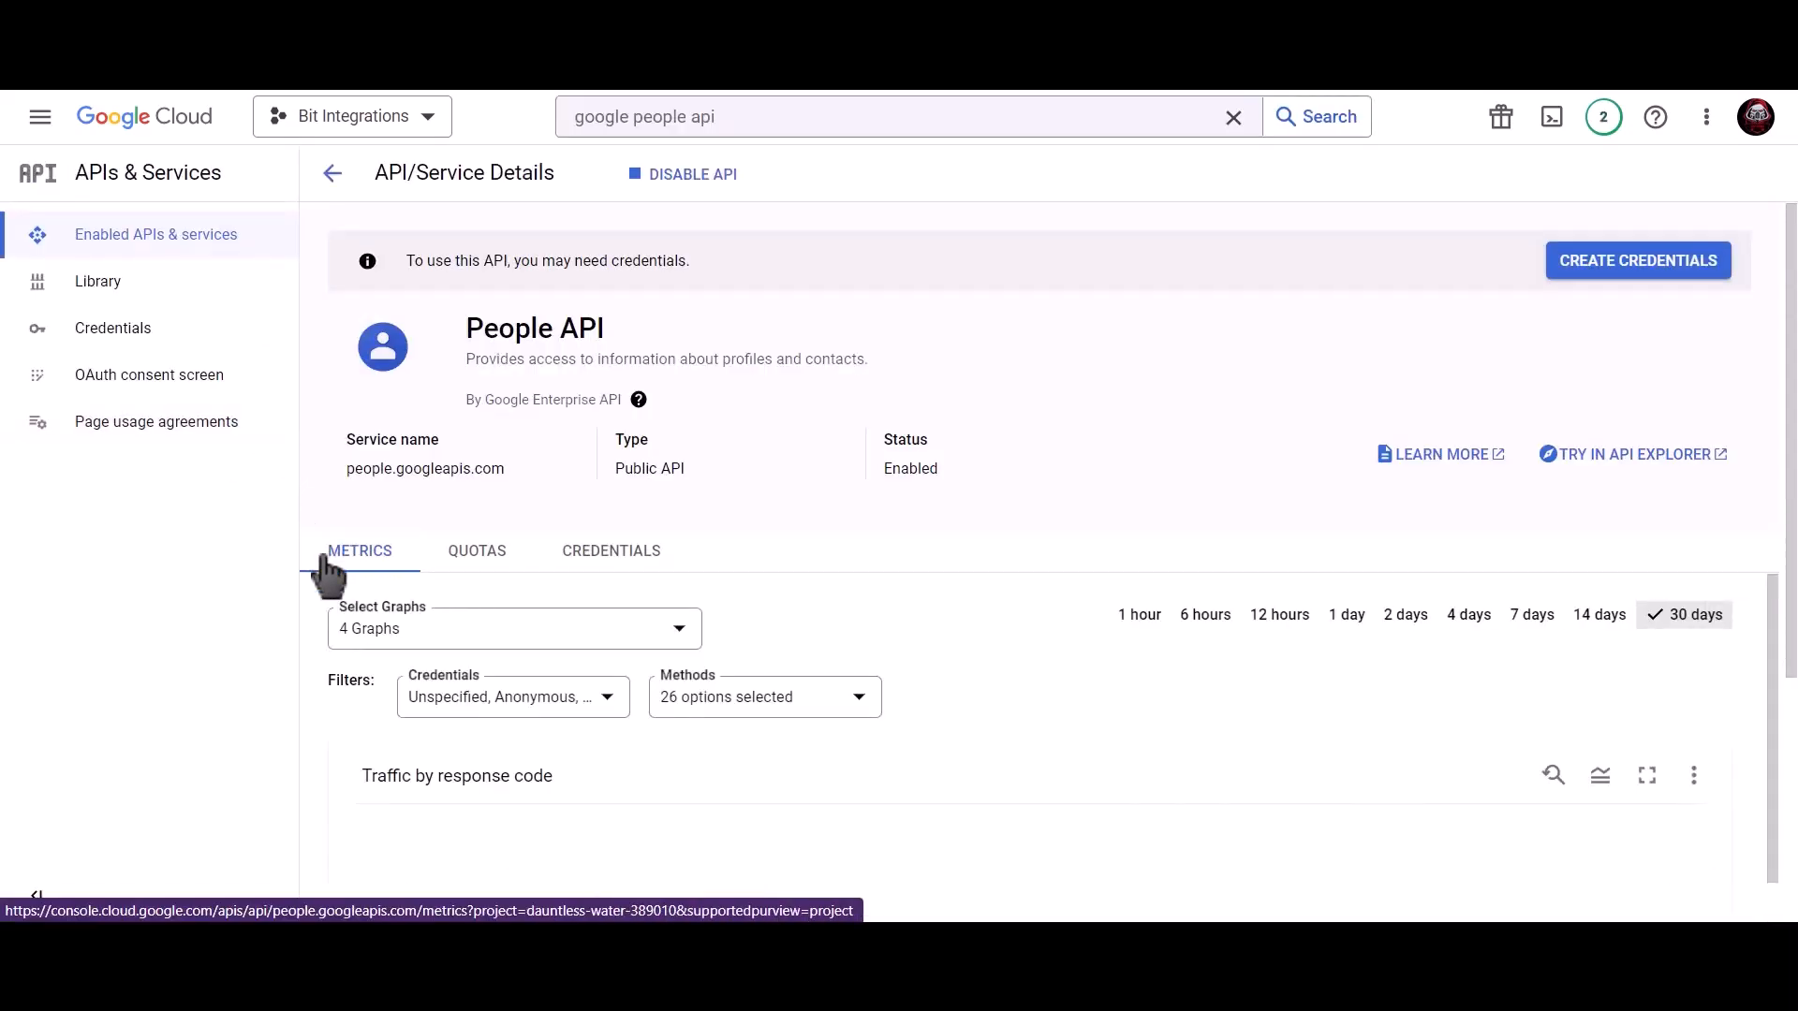
click(186, 330)
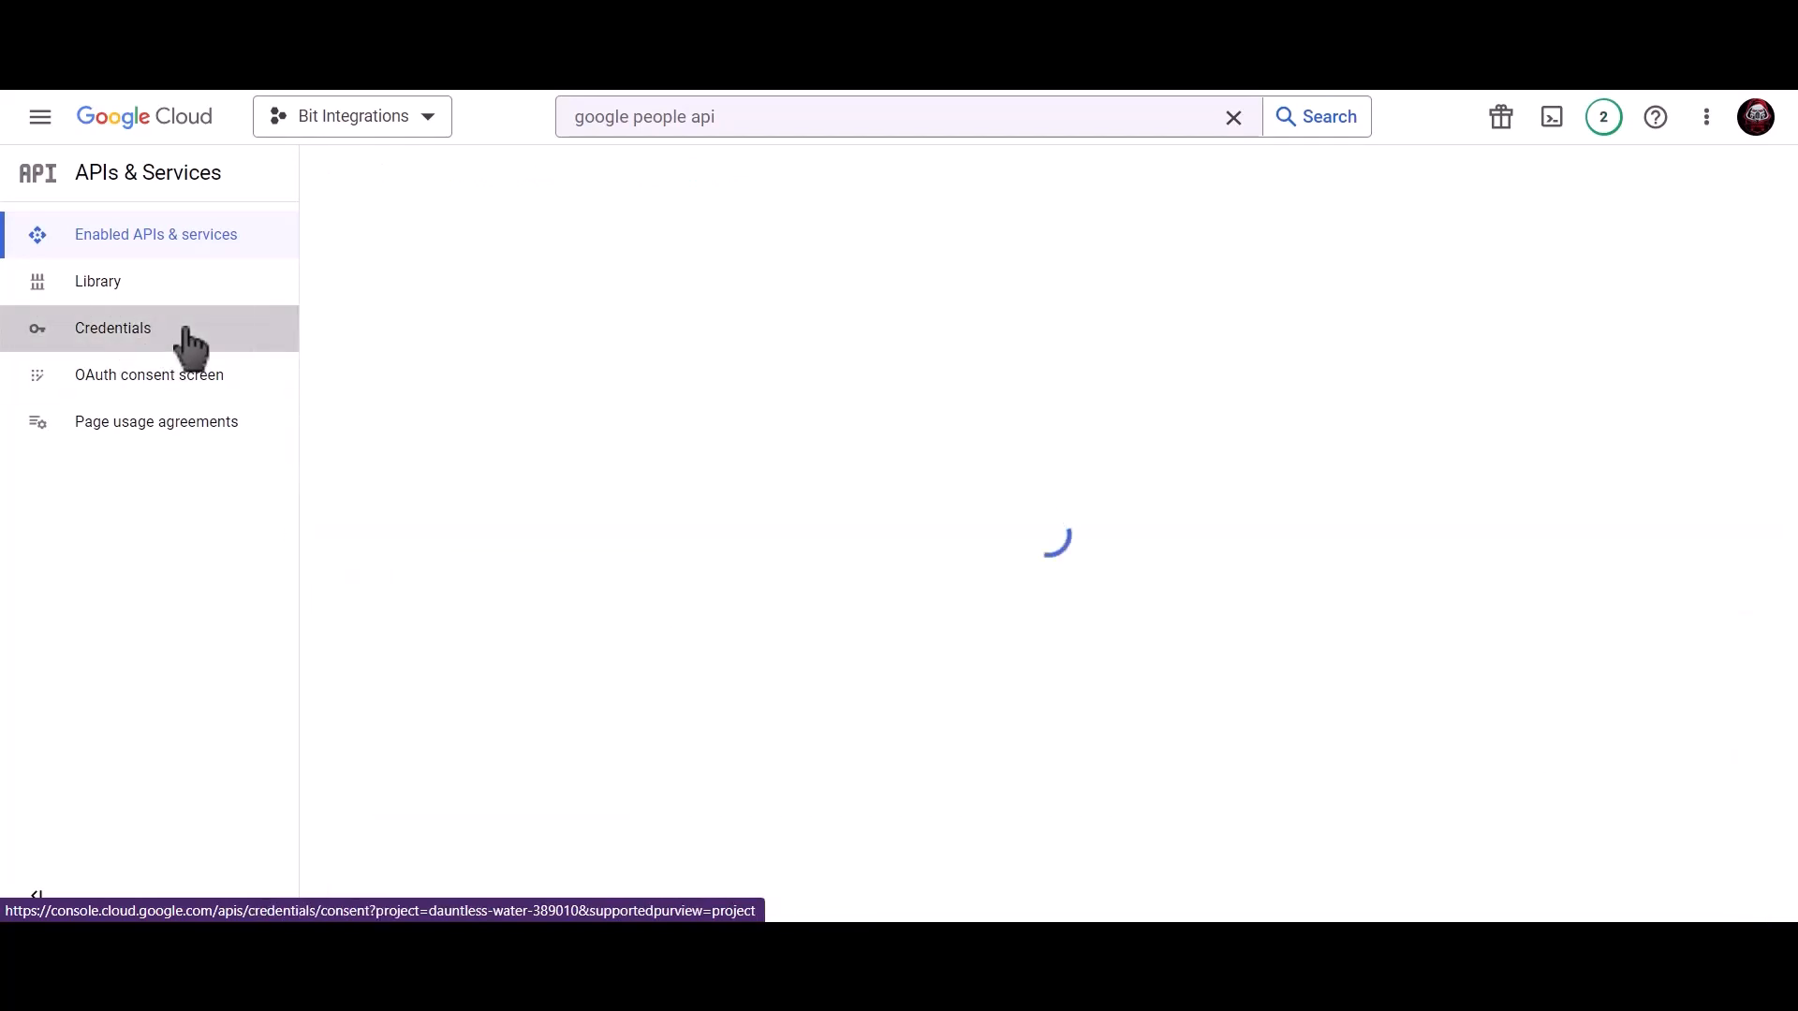
Start an External consent screen with the account's support email and the developer contact email.
click(1557, 302)
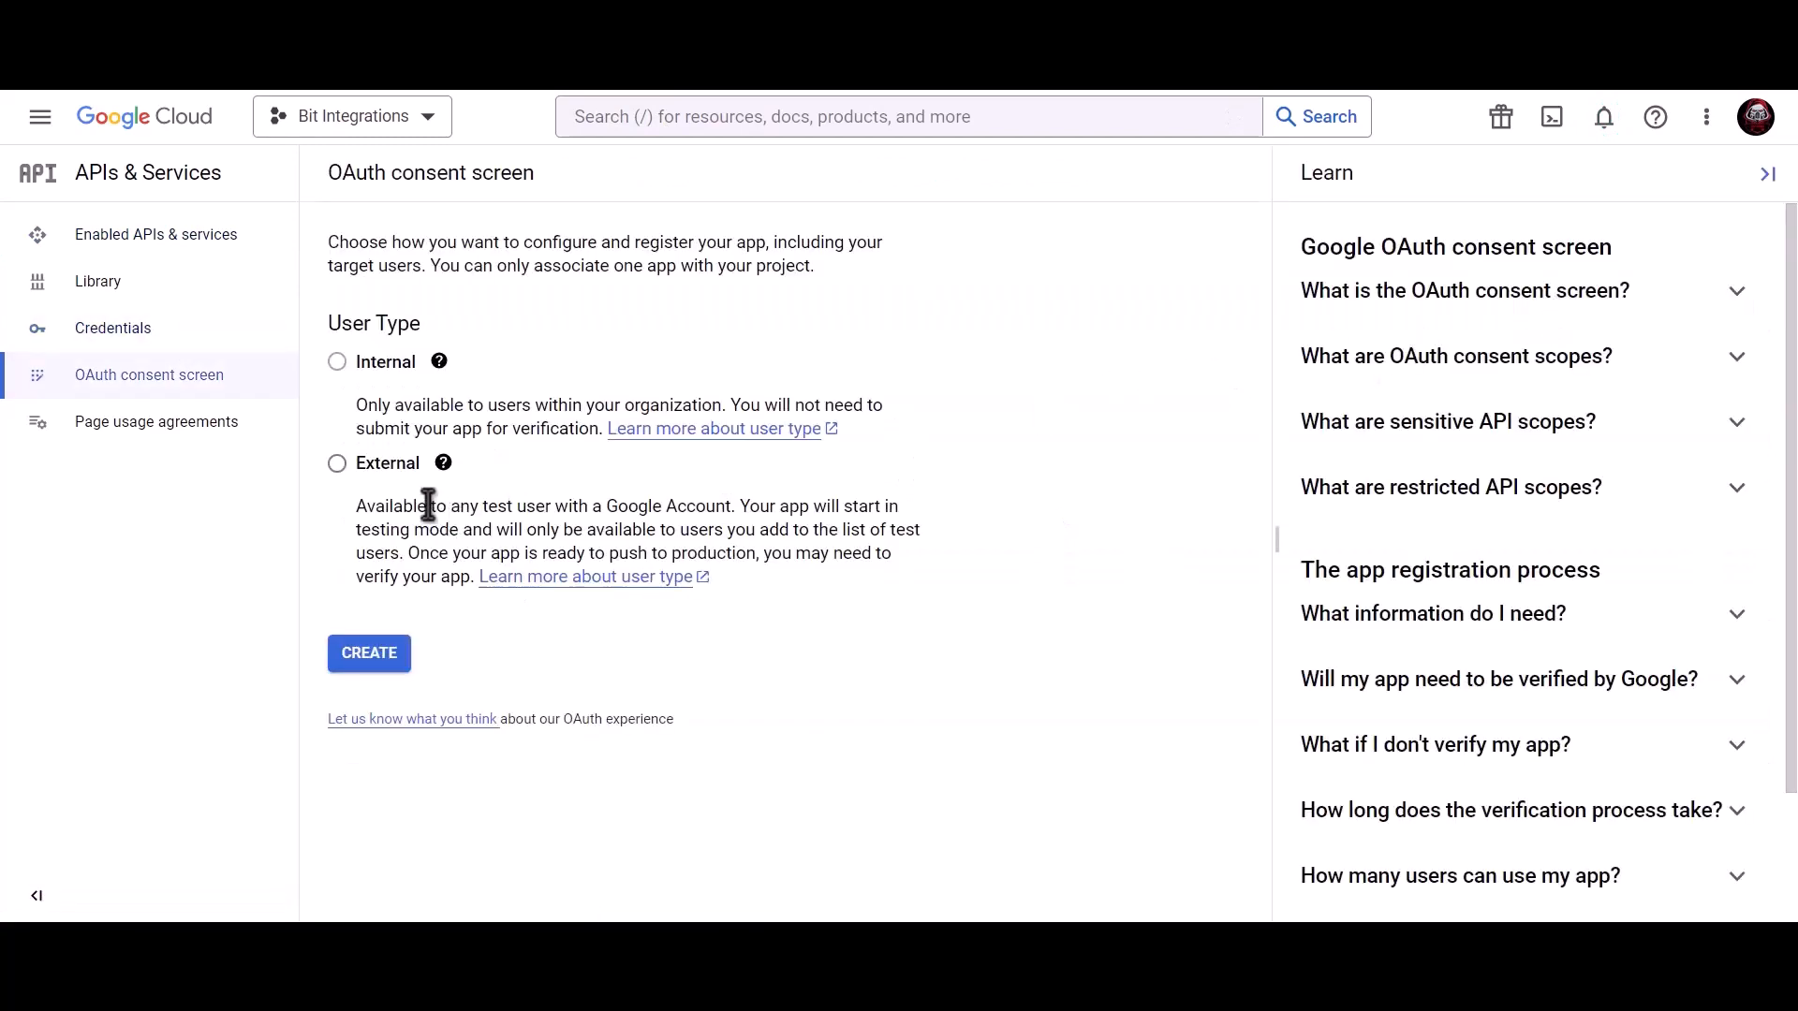
click(337, 464)
click(378, 665)
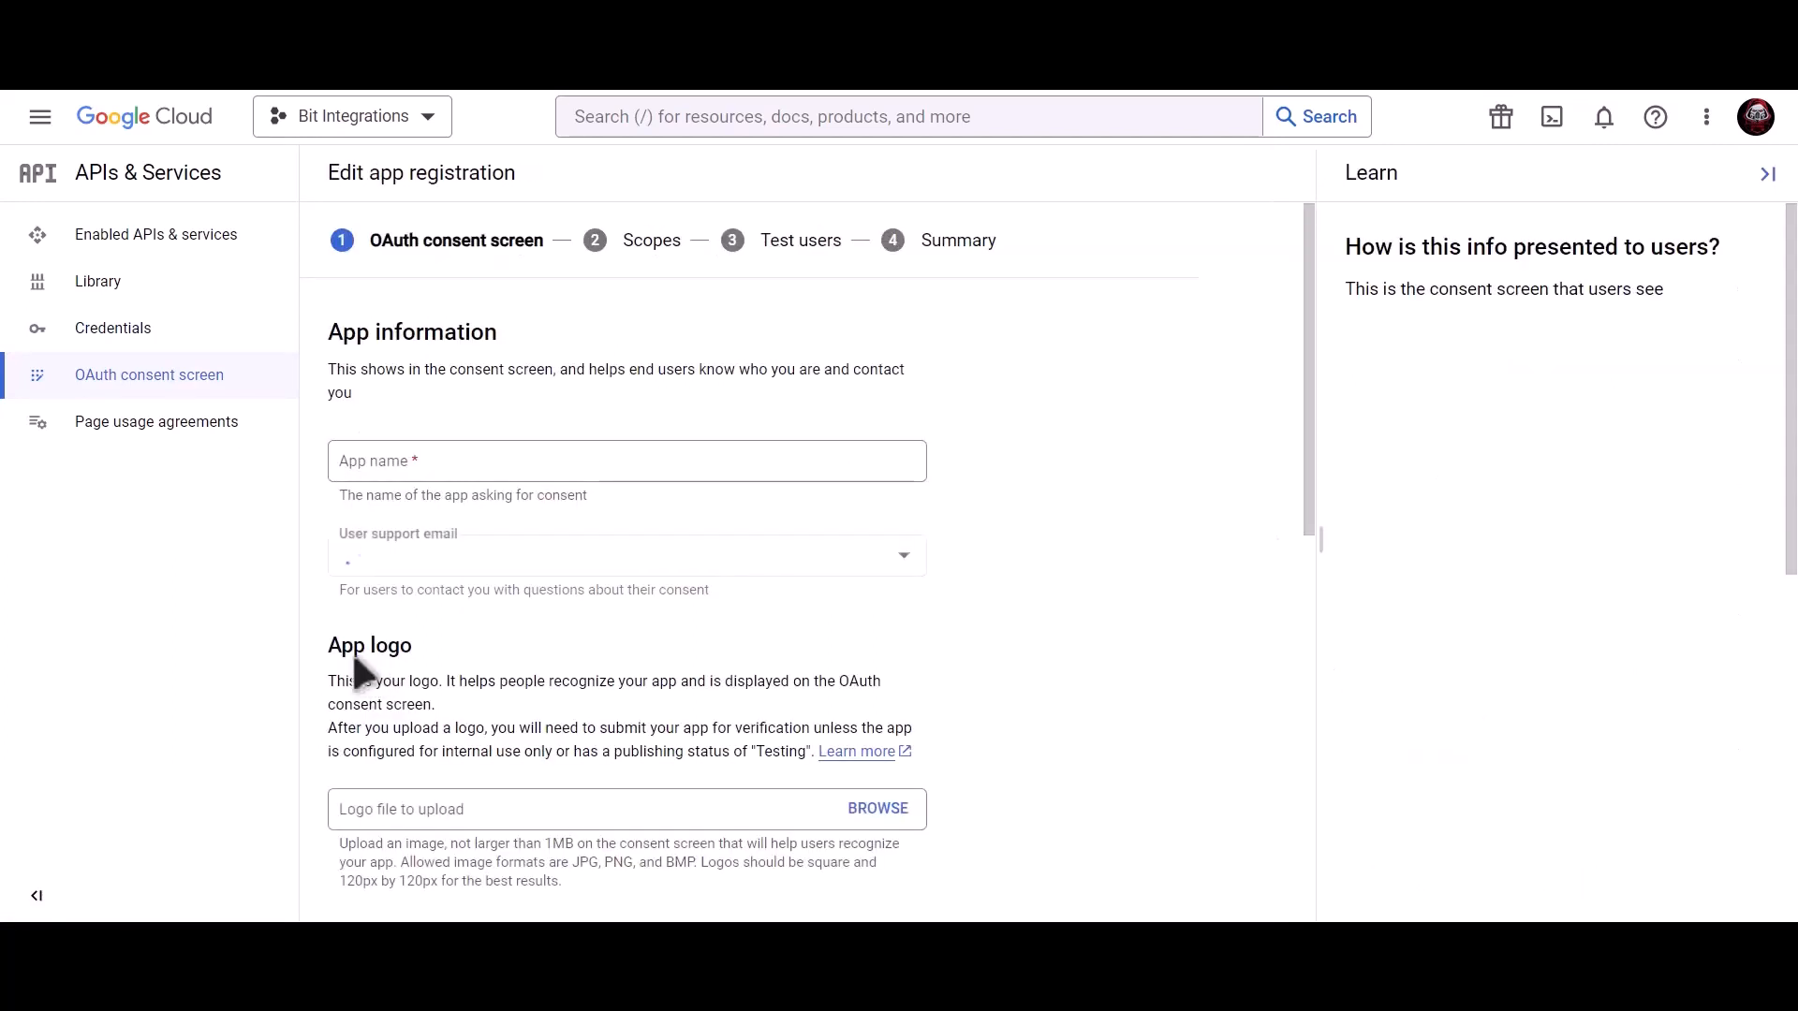
click(490, 466)
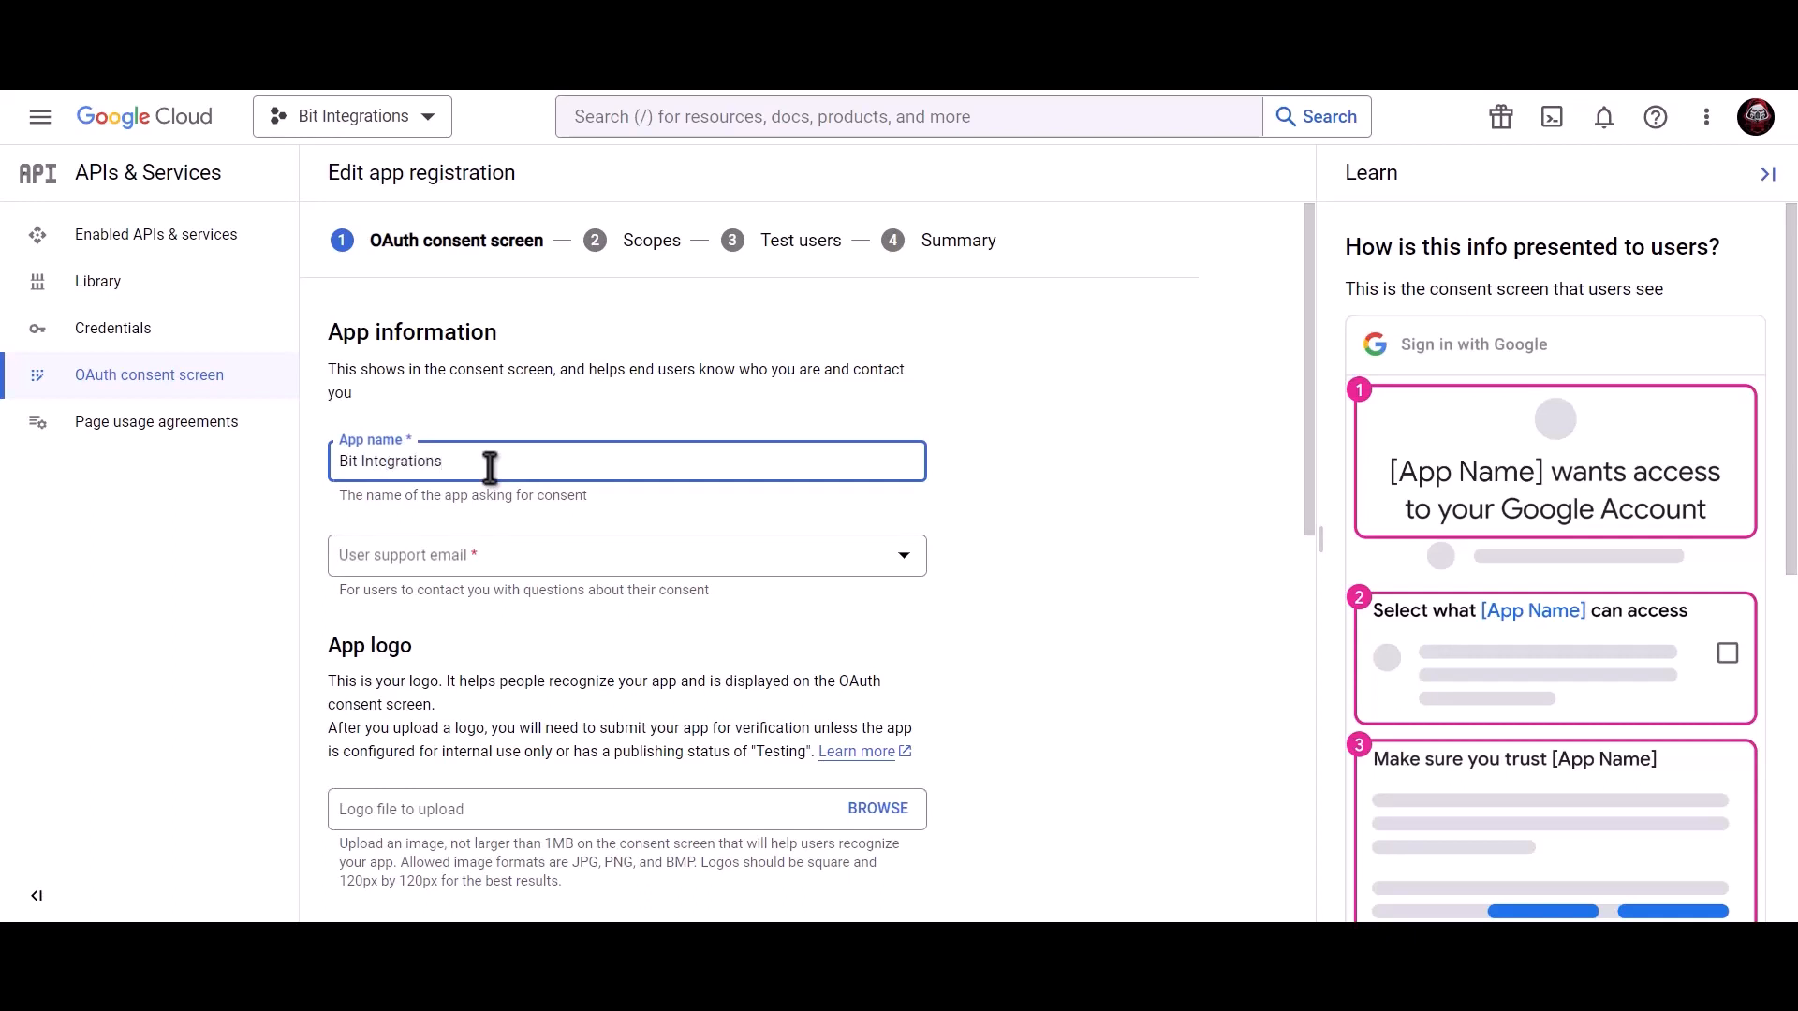
click(487, 562)
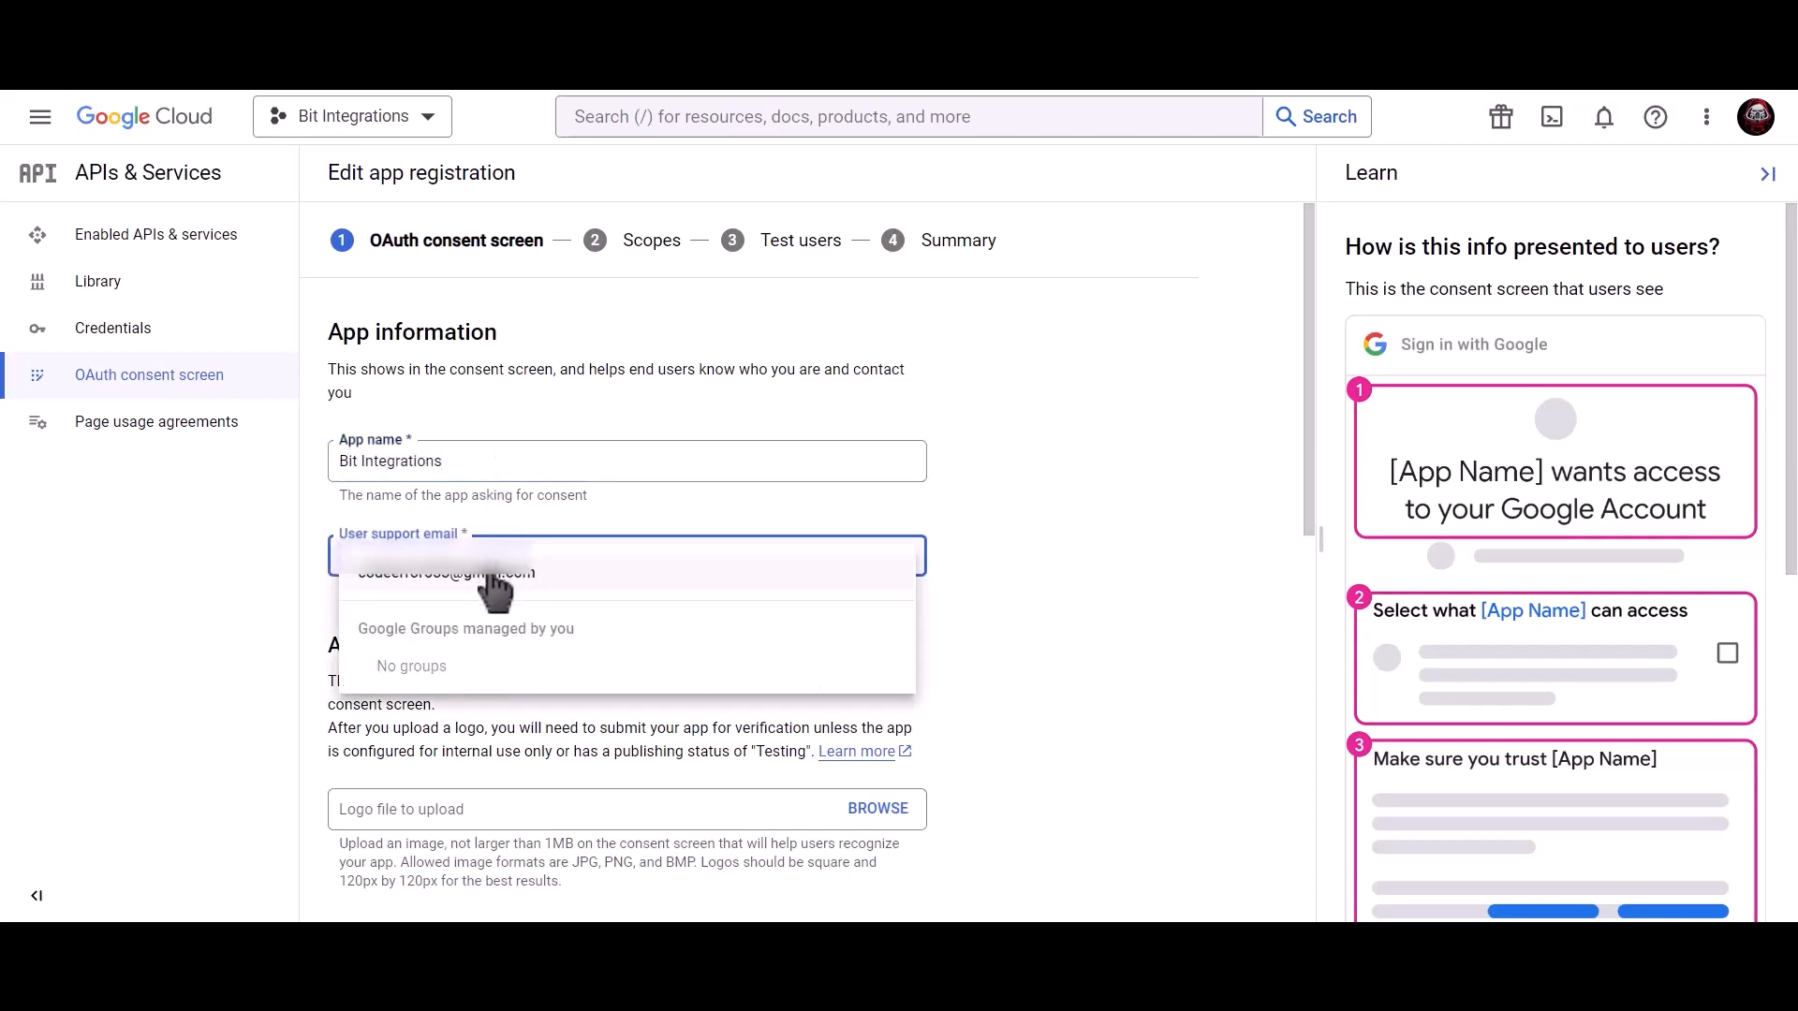
click(492, 581)
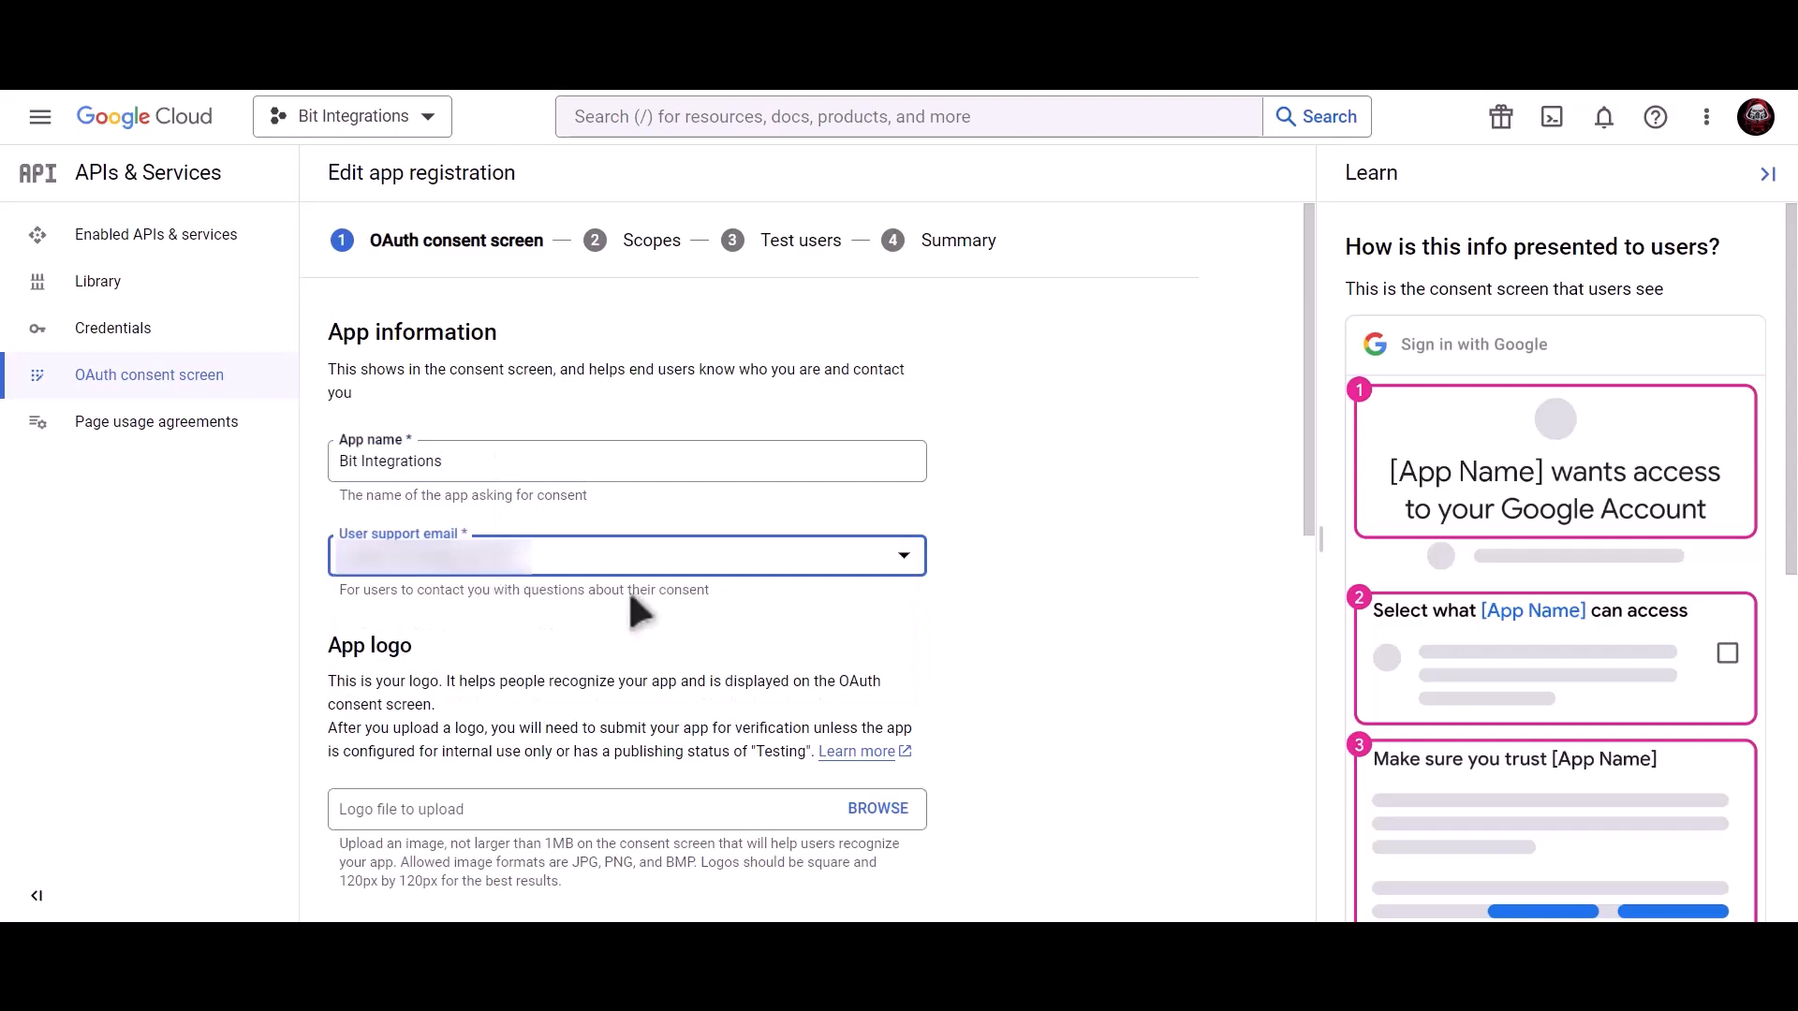
scroll(627, 588, down, 10)
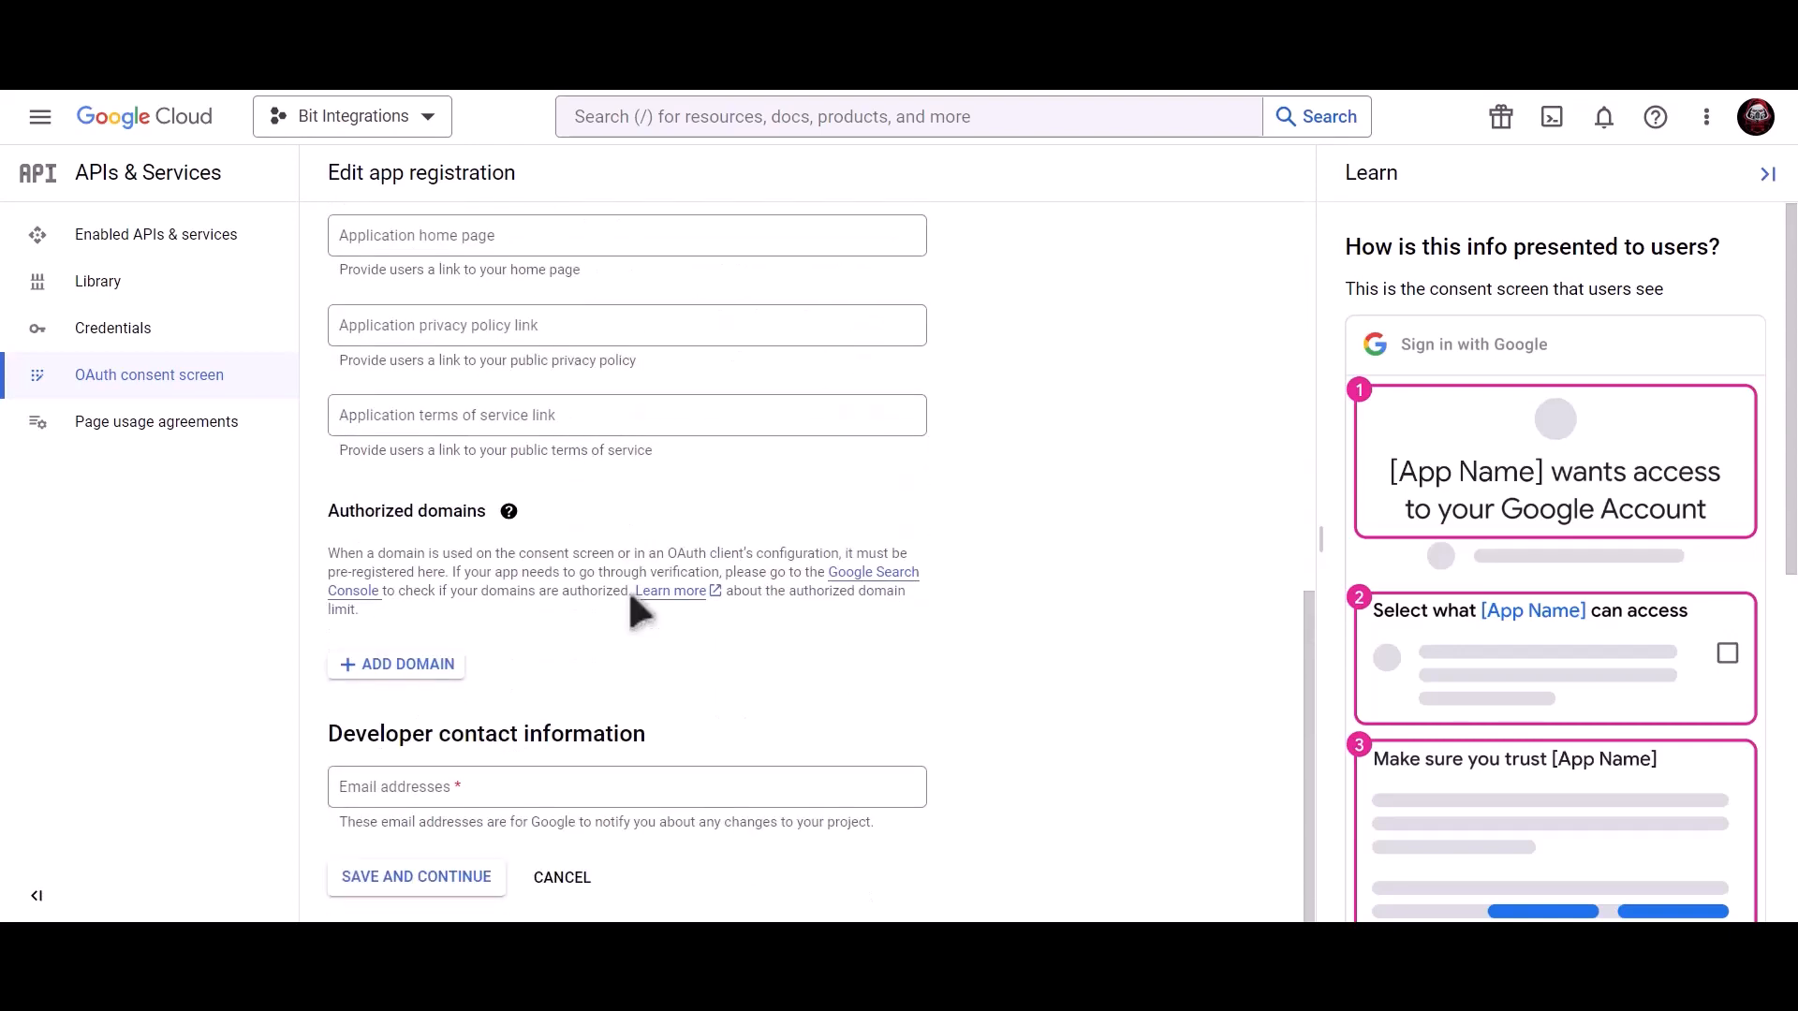
click(516, 781)
key(ctrl+v)
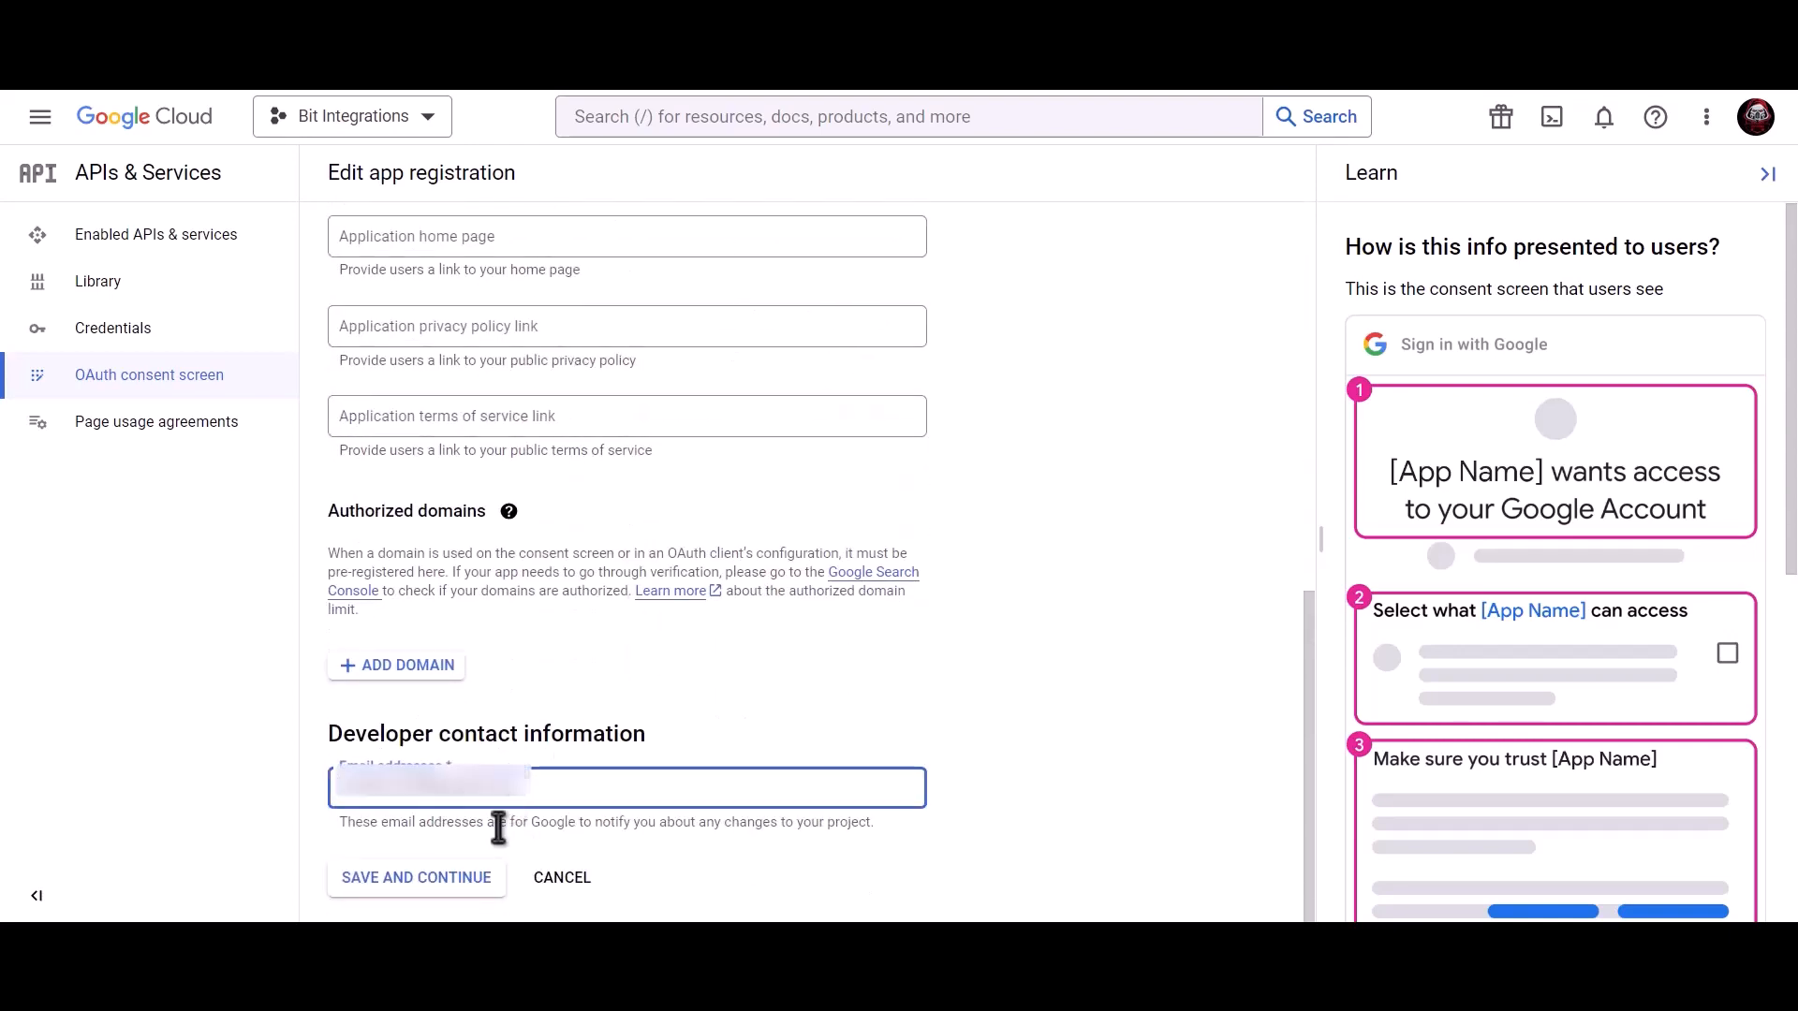
click(437, 887)
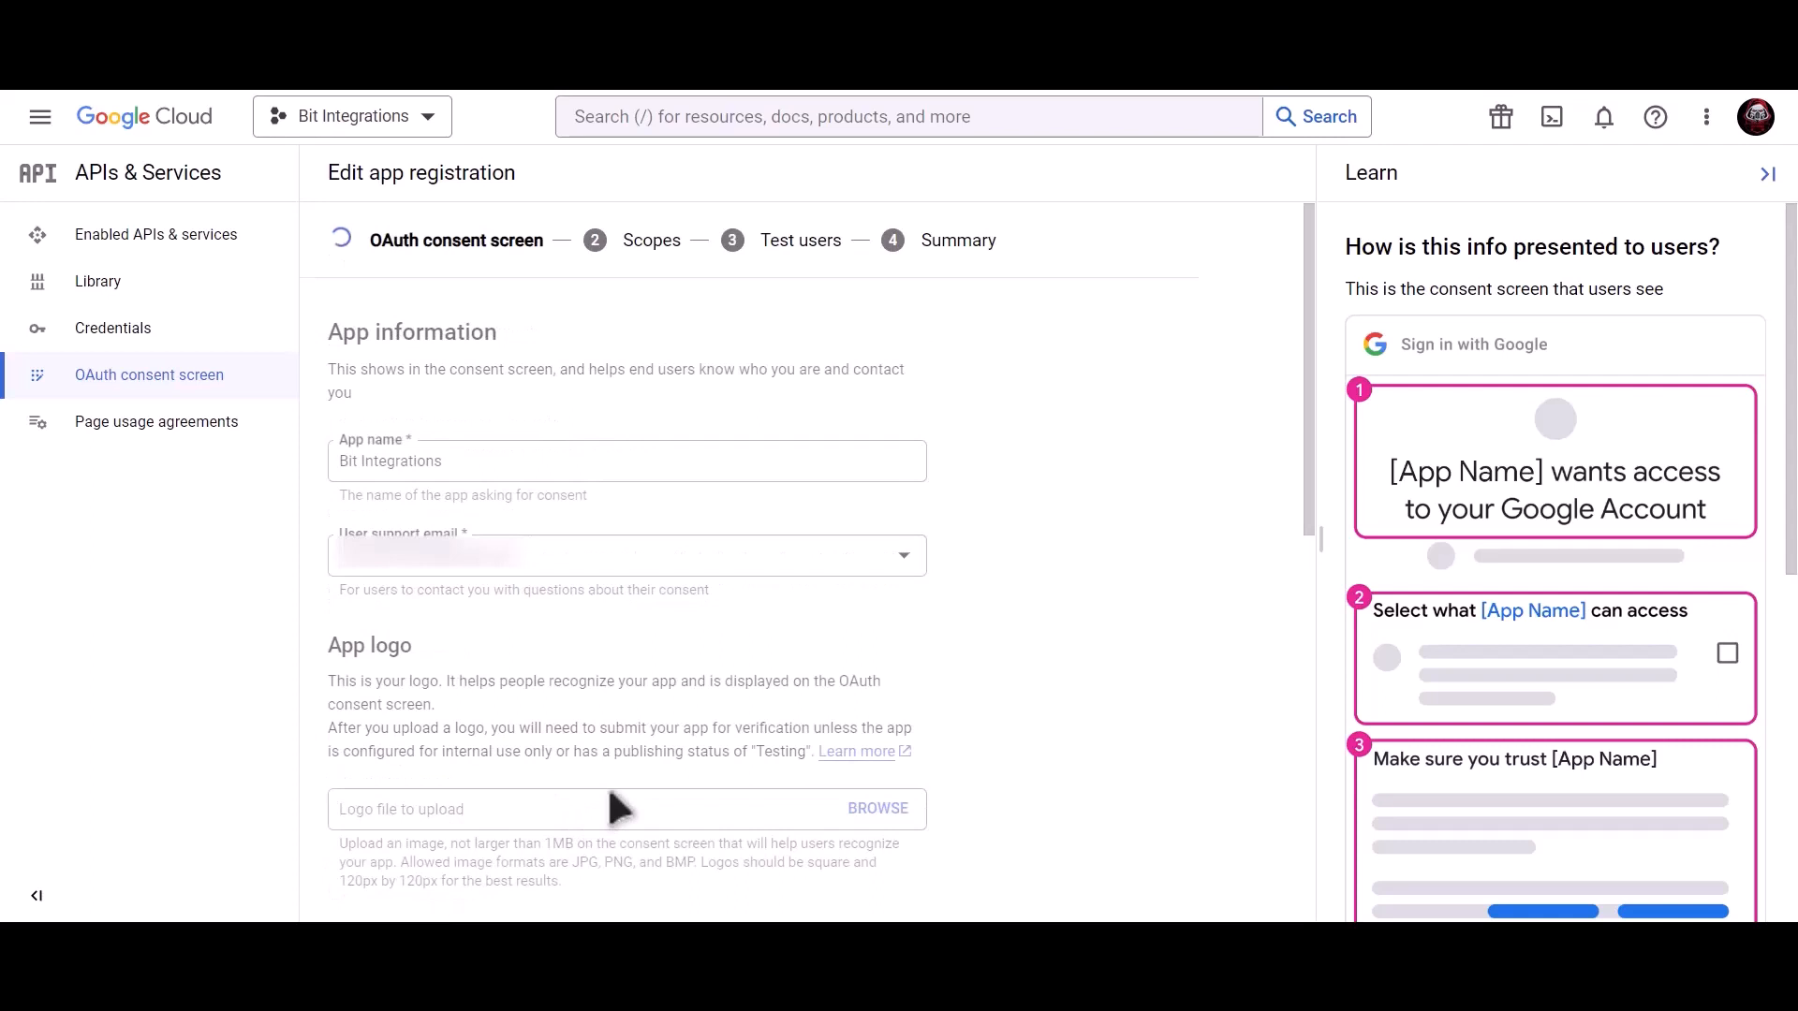
Save through the Scopes and Test users steps and return to the dashboard.
scroll(609, 791, down, 3)
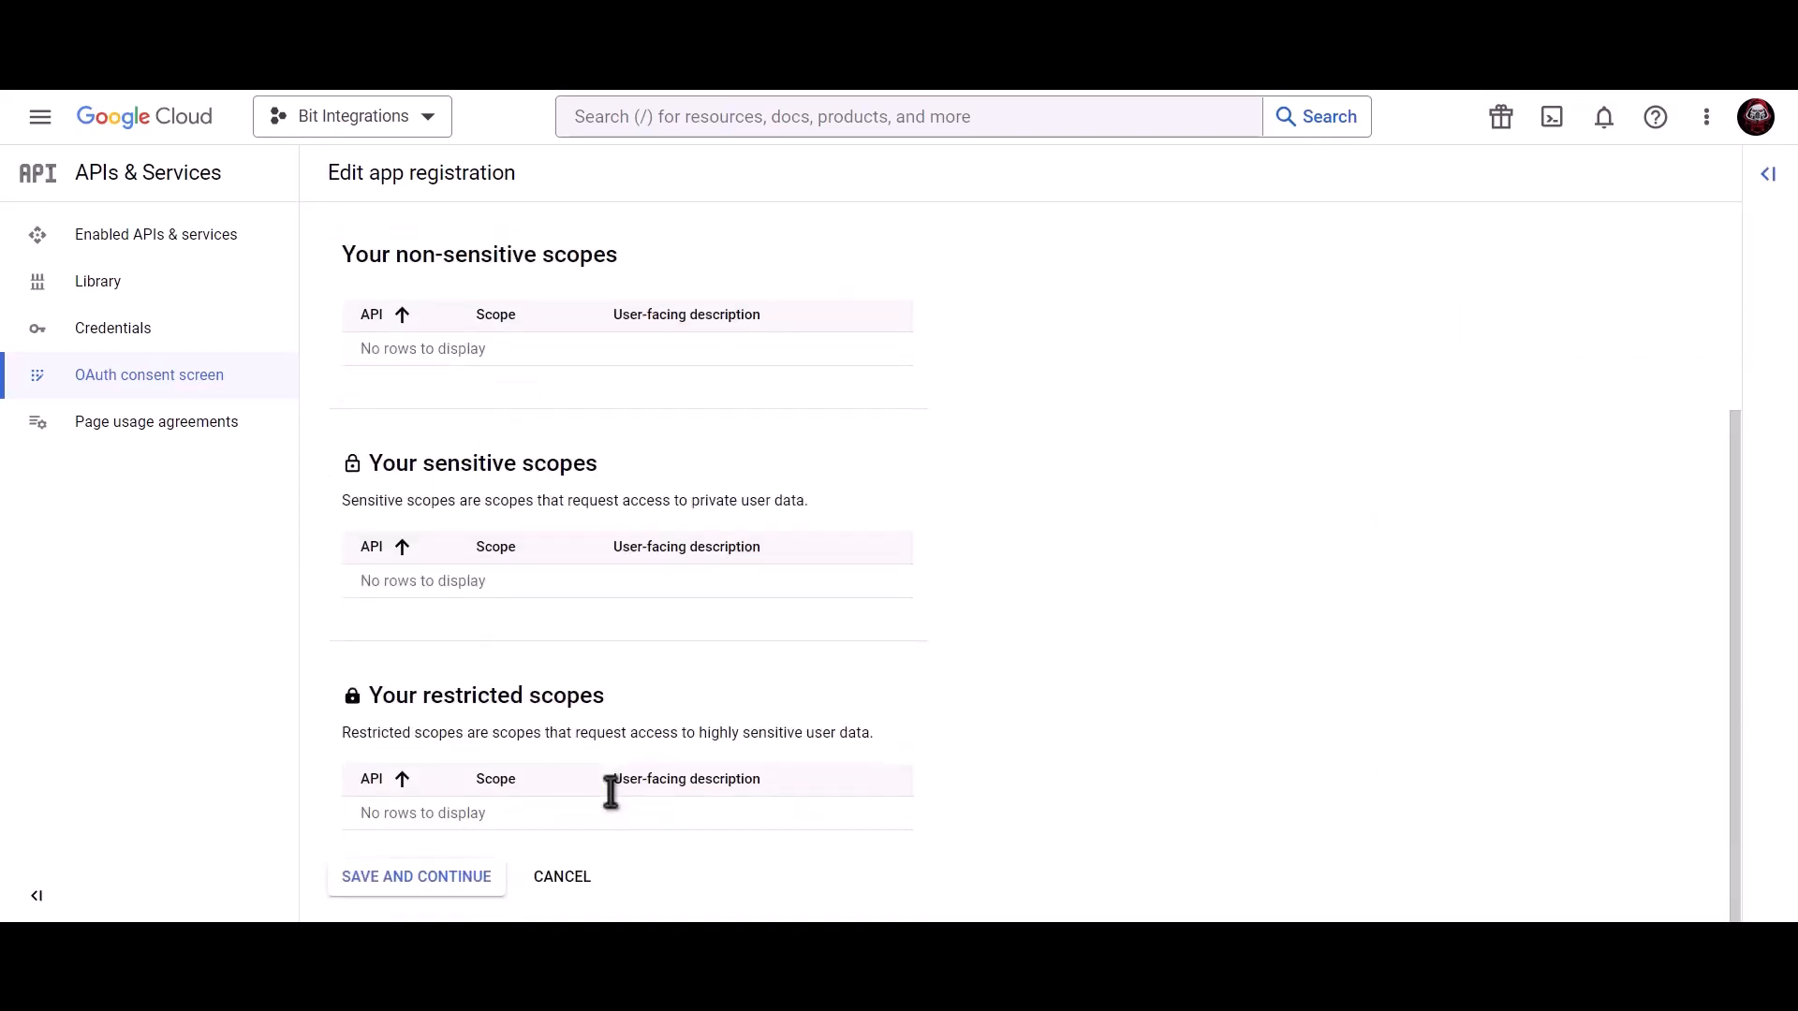
click(419, 894)
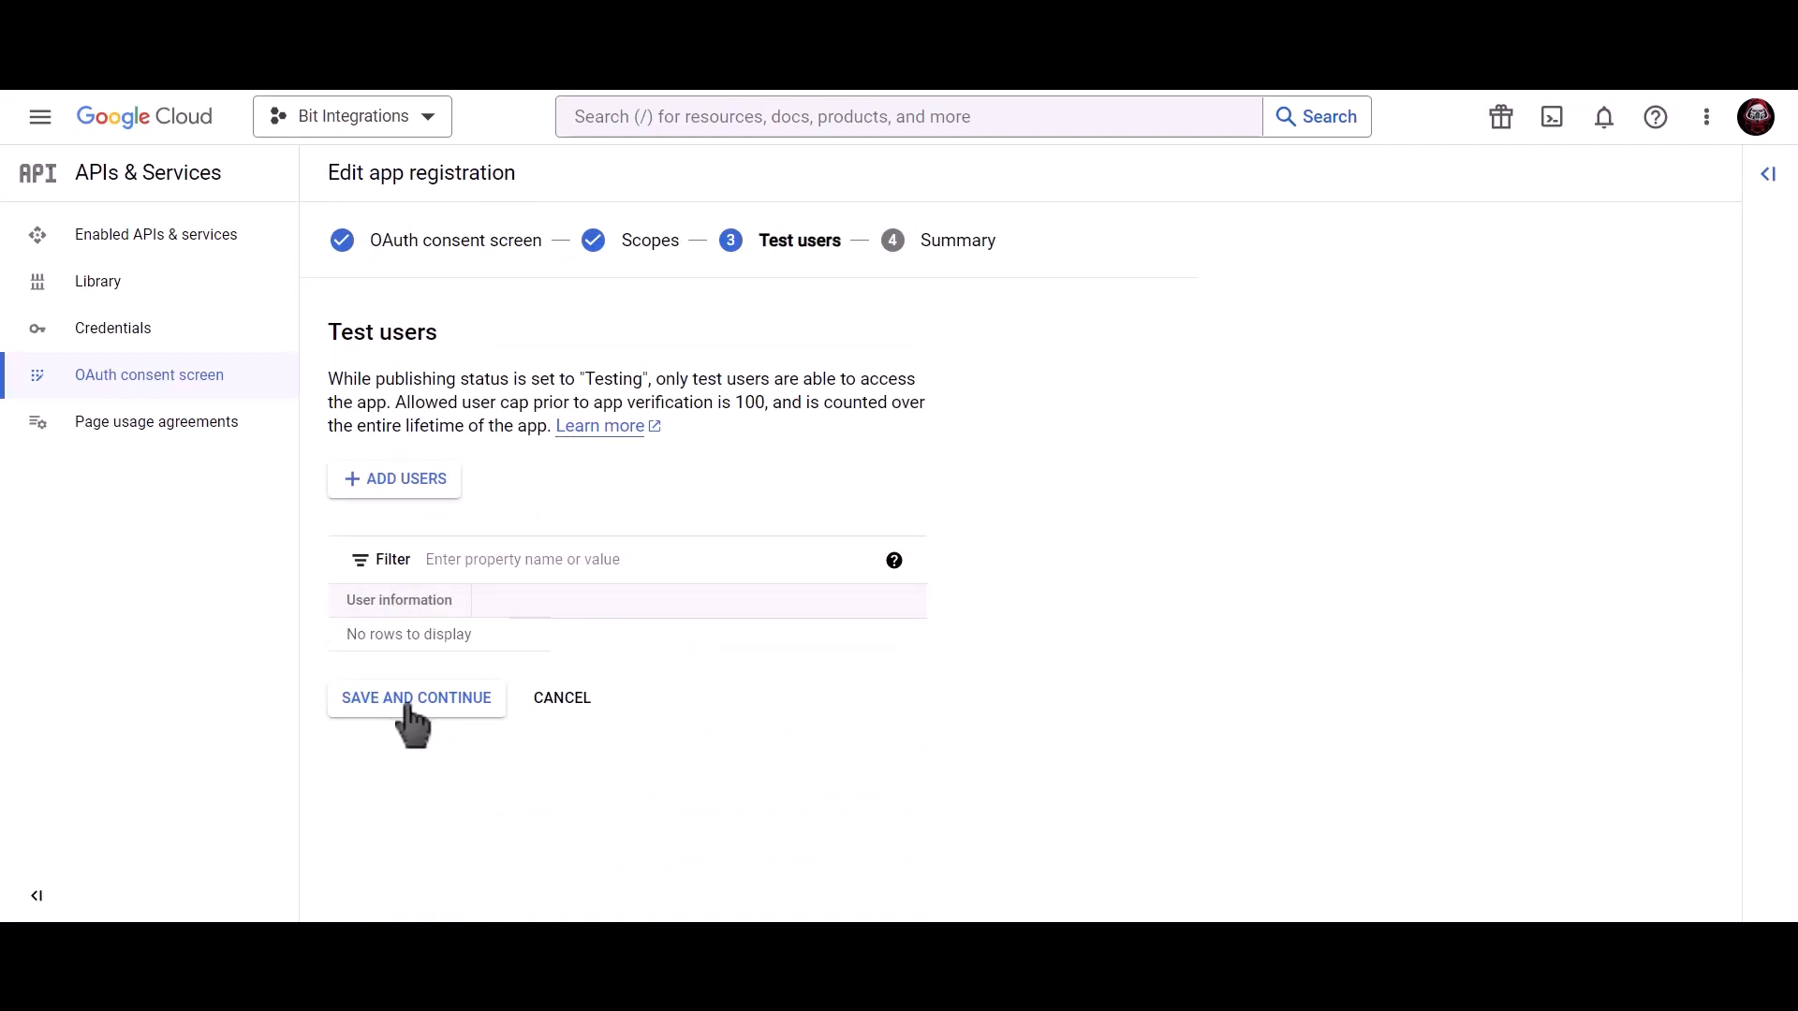
click(461, 710)
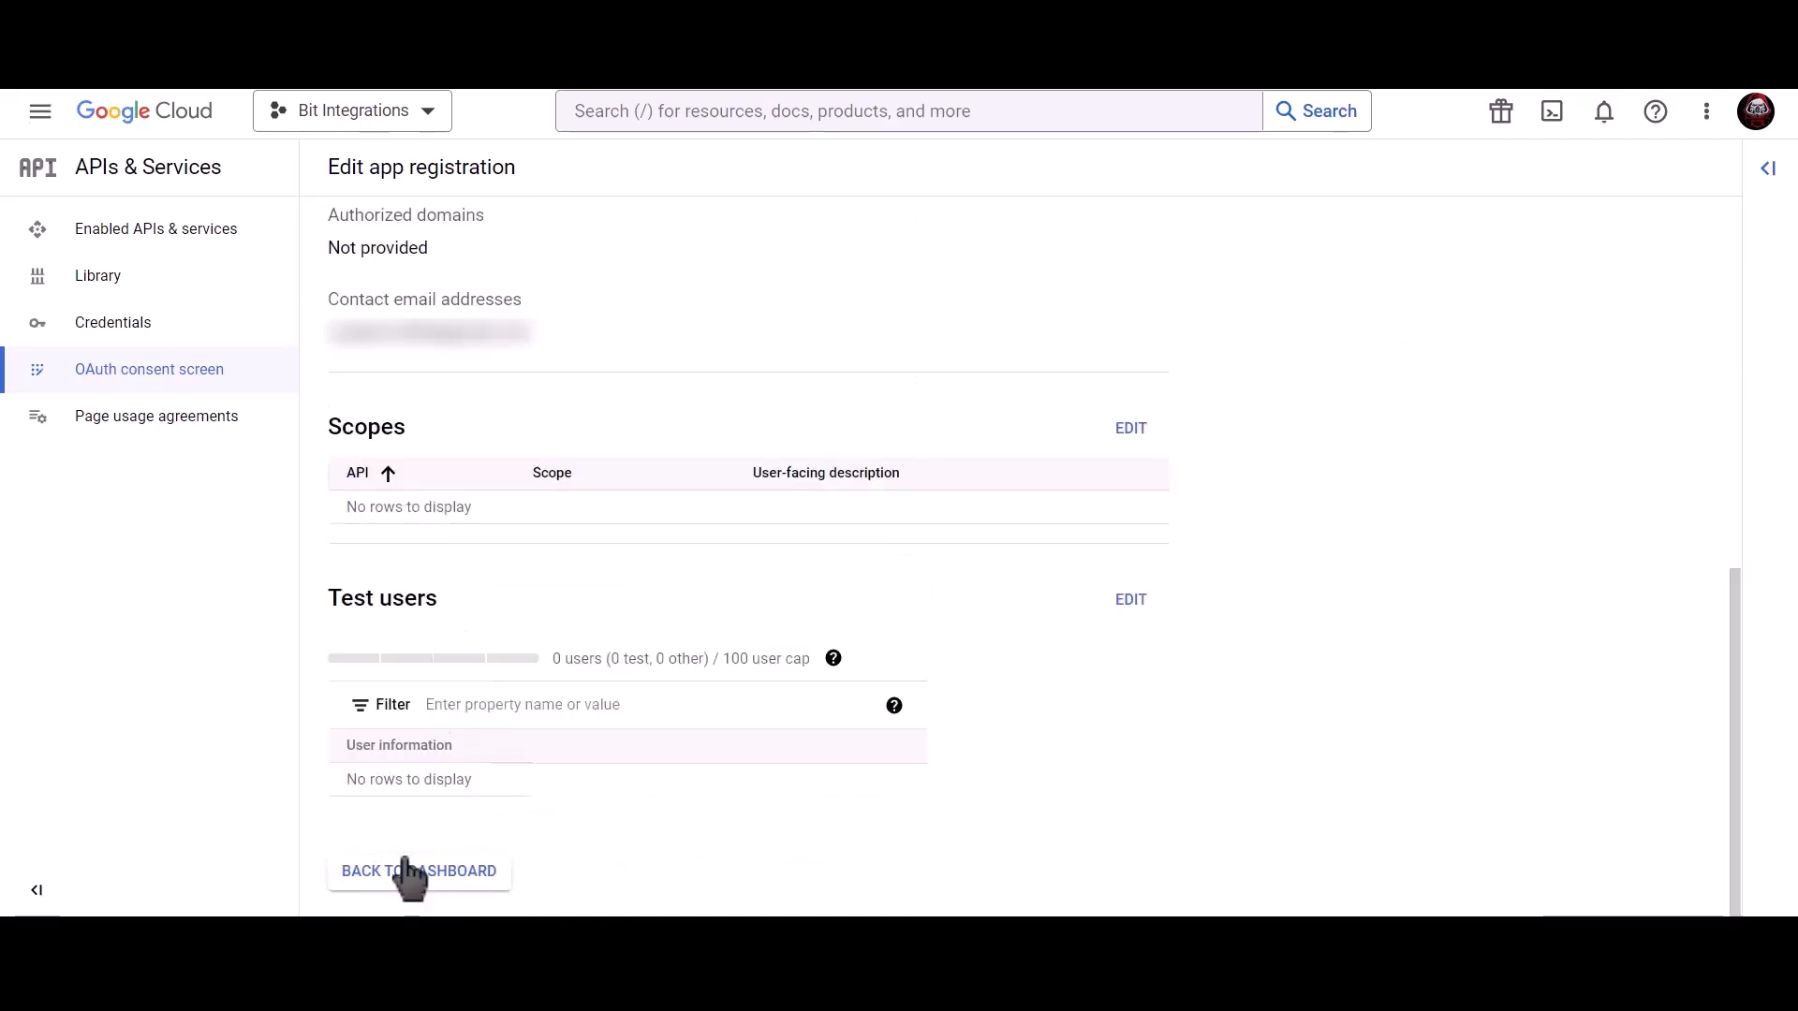
click(438, 878)
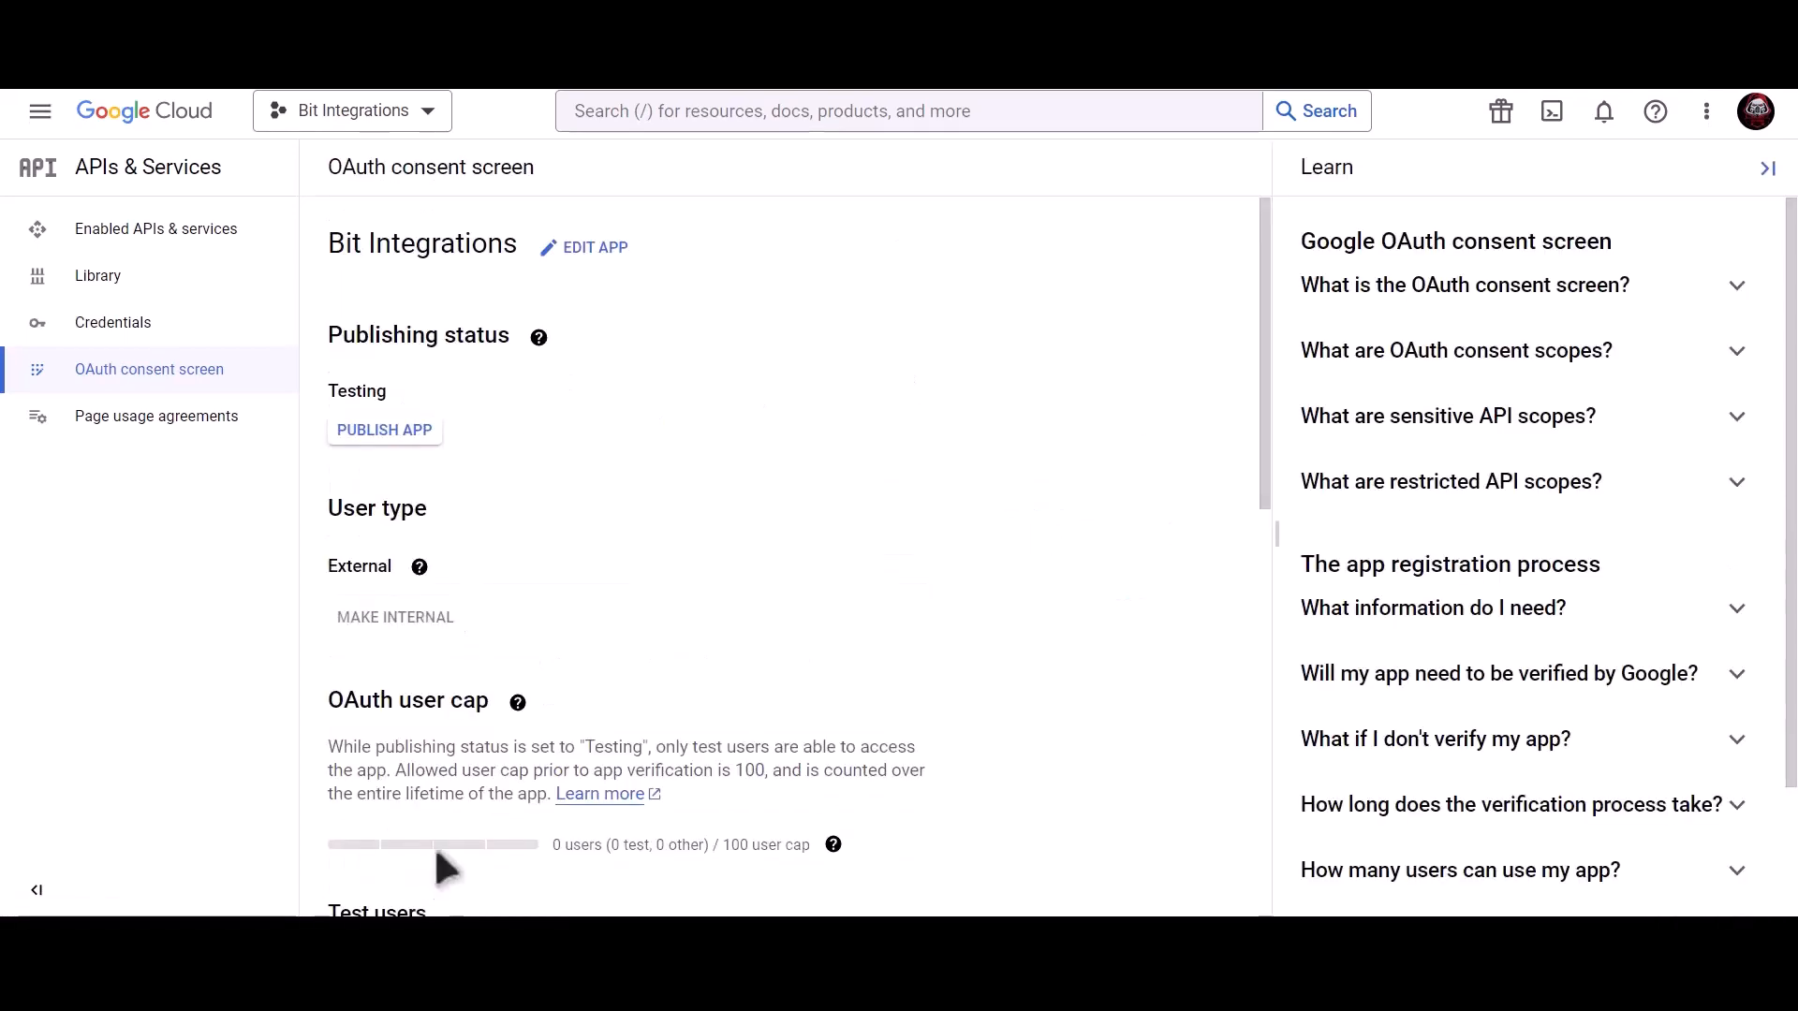
Start a Web application OAuth client ID named 'Bit Integrations'.
click(234, 337)
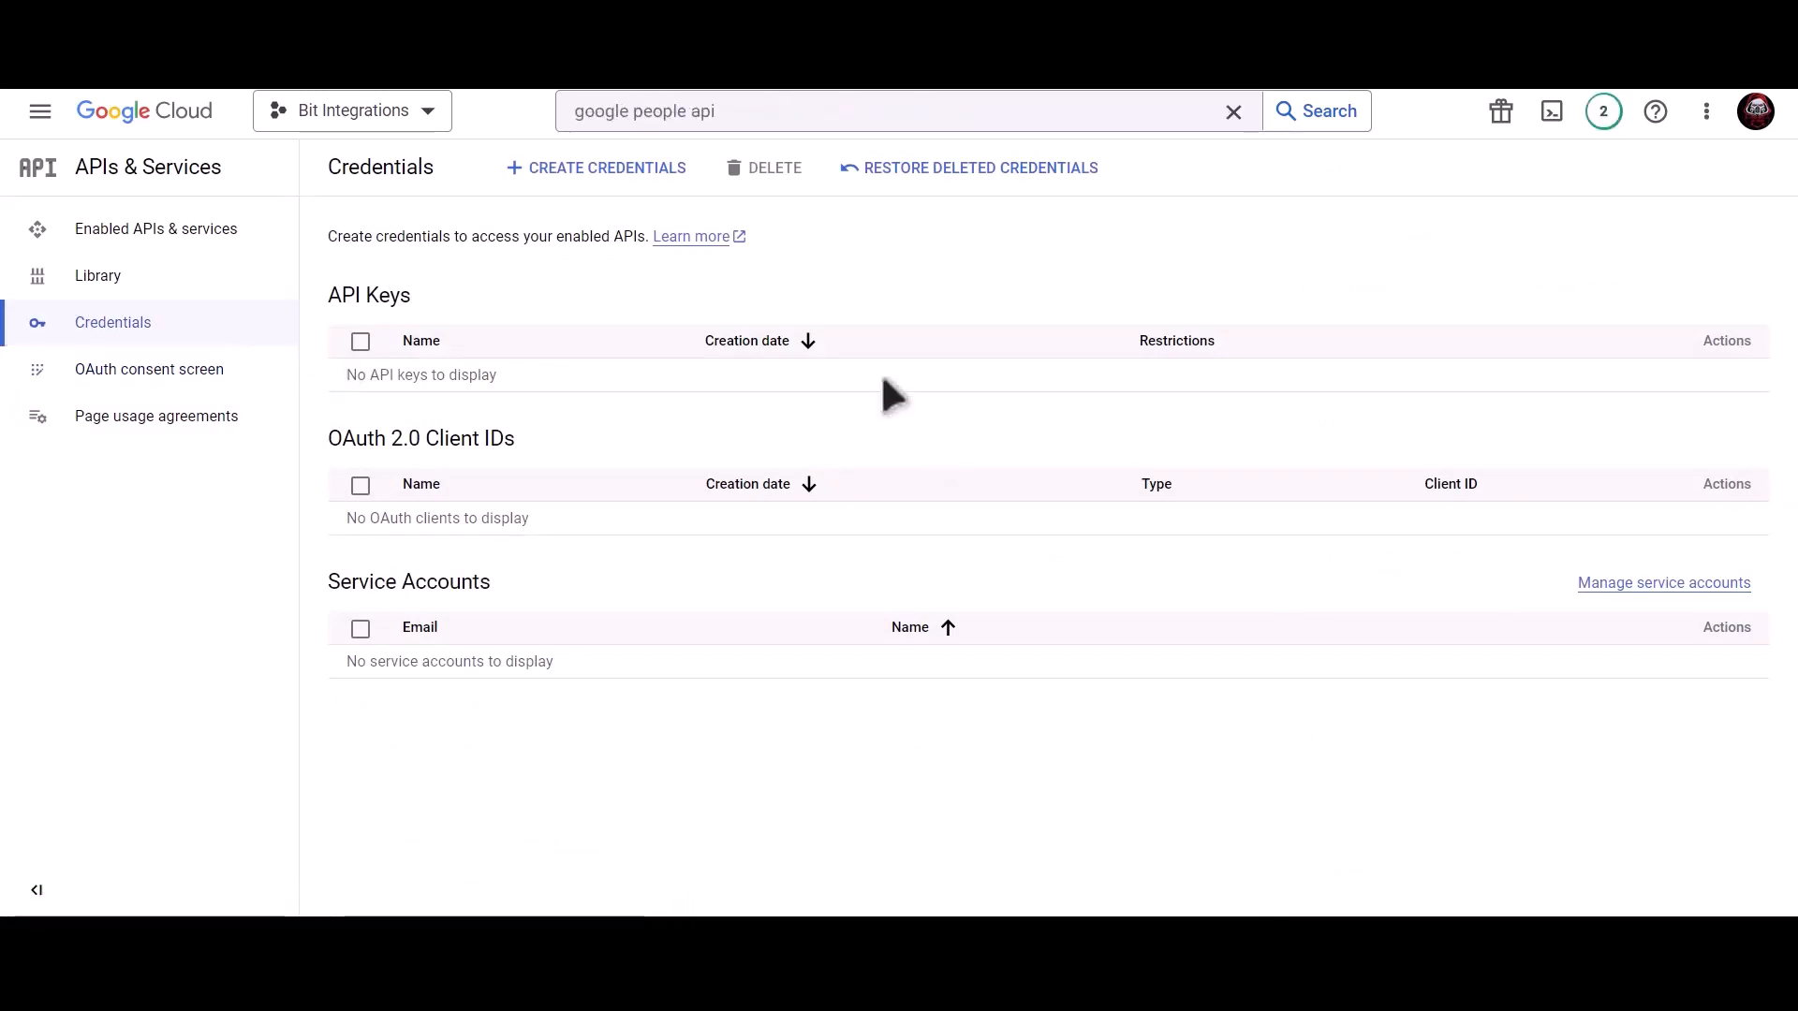
click(606, 170)
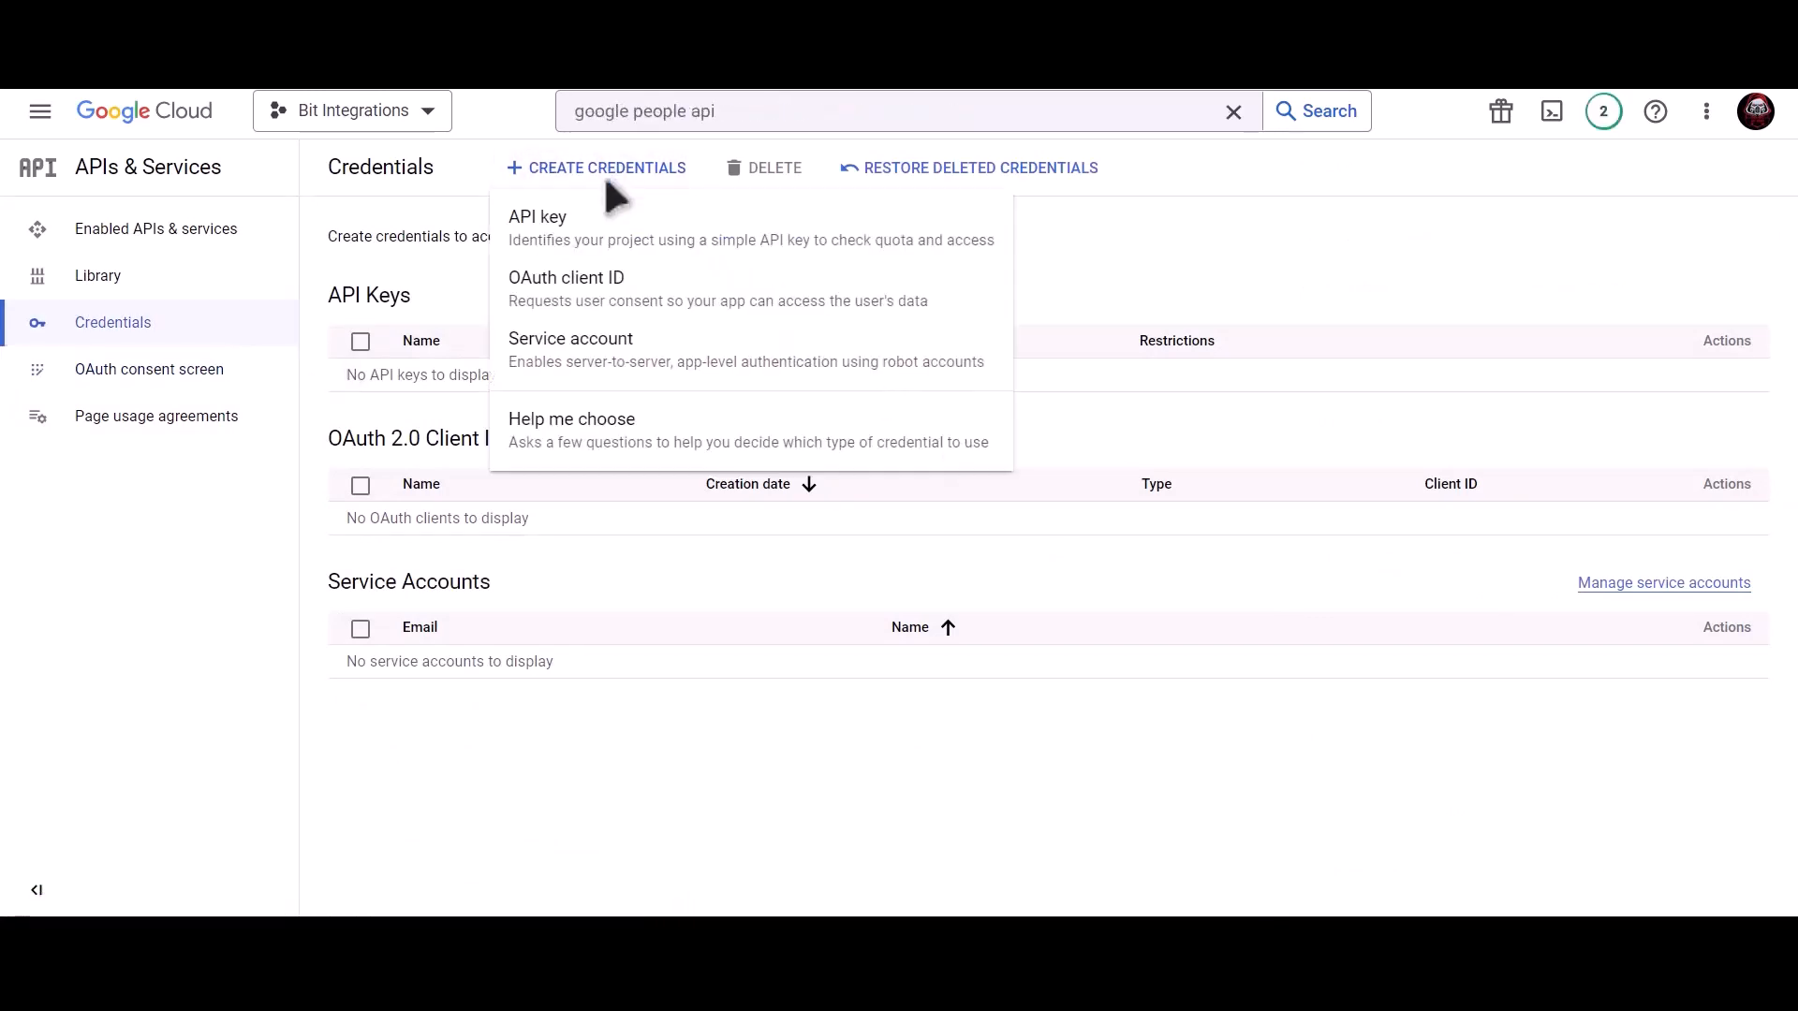
click(747, 317)
click(552, 344)
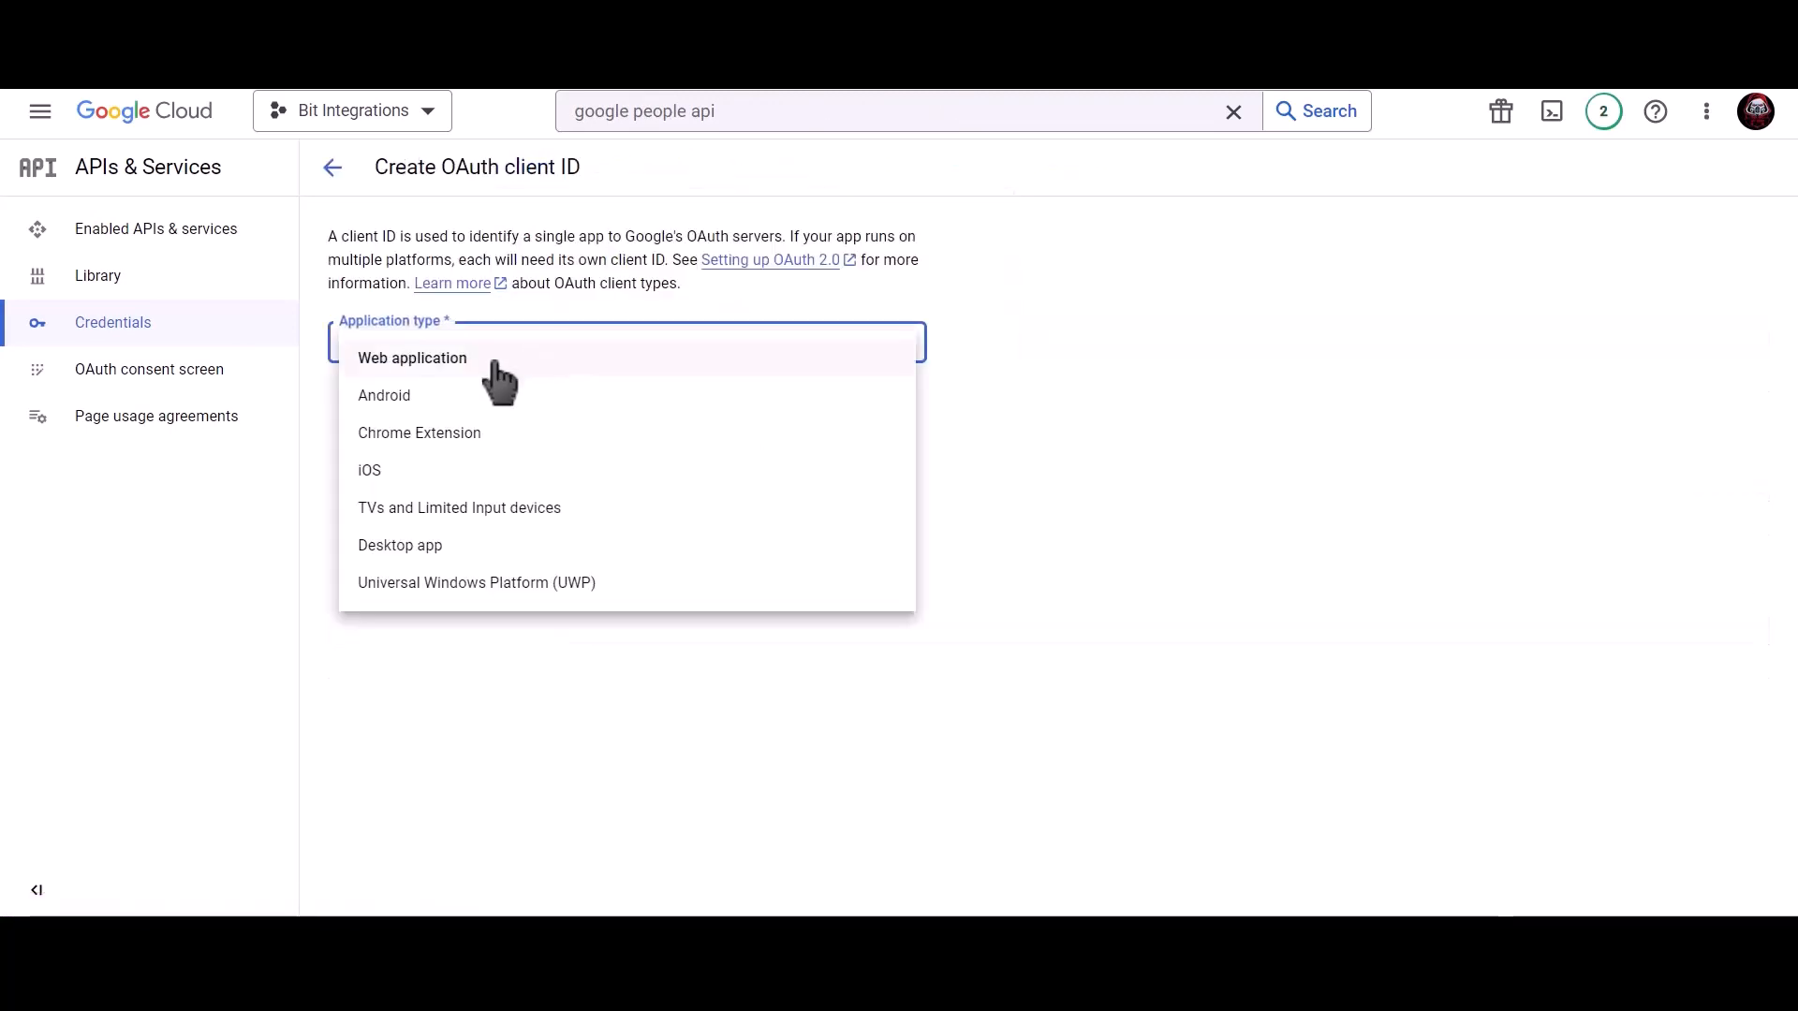
click(474, 363)
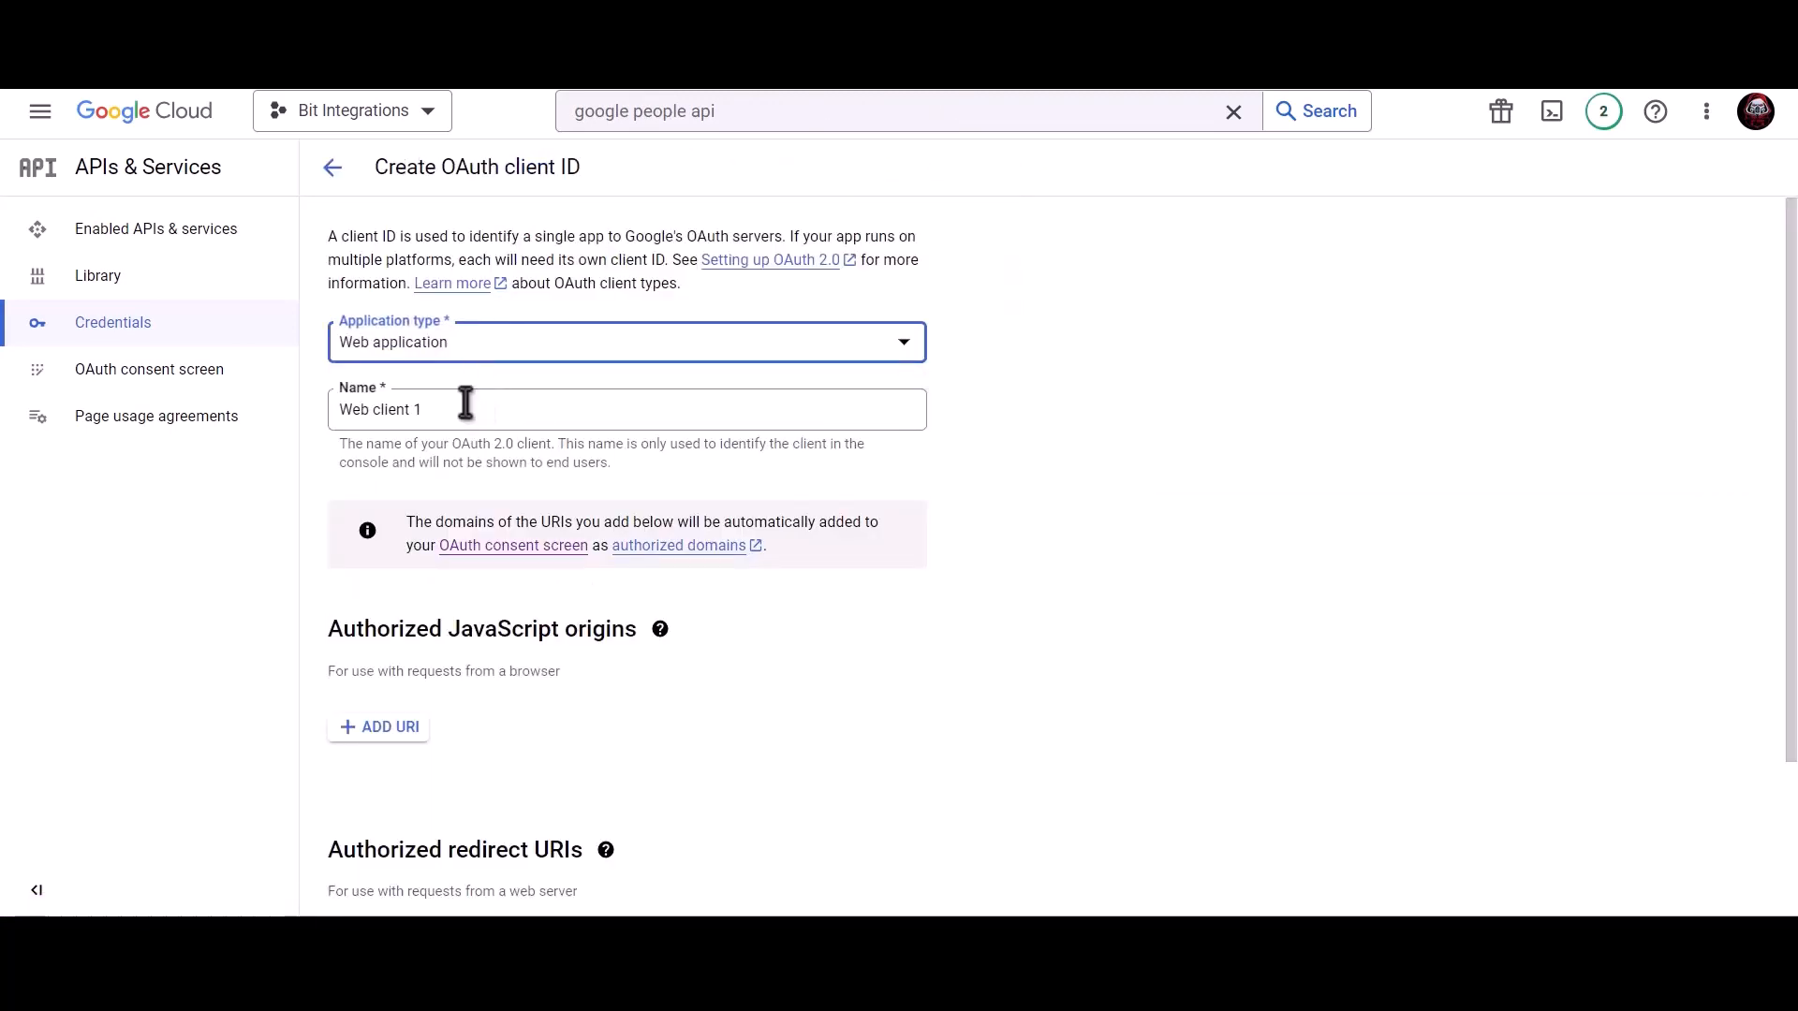
click(465, 405)
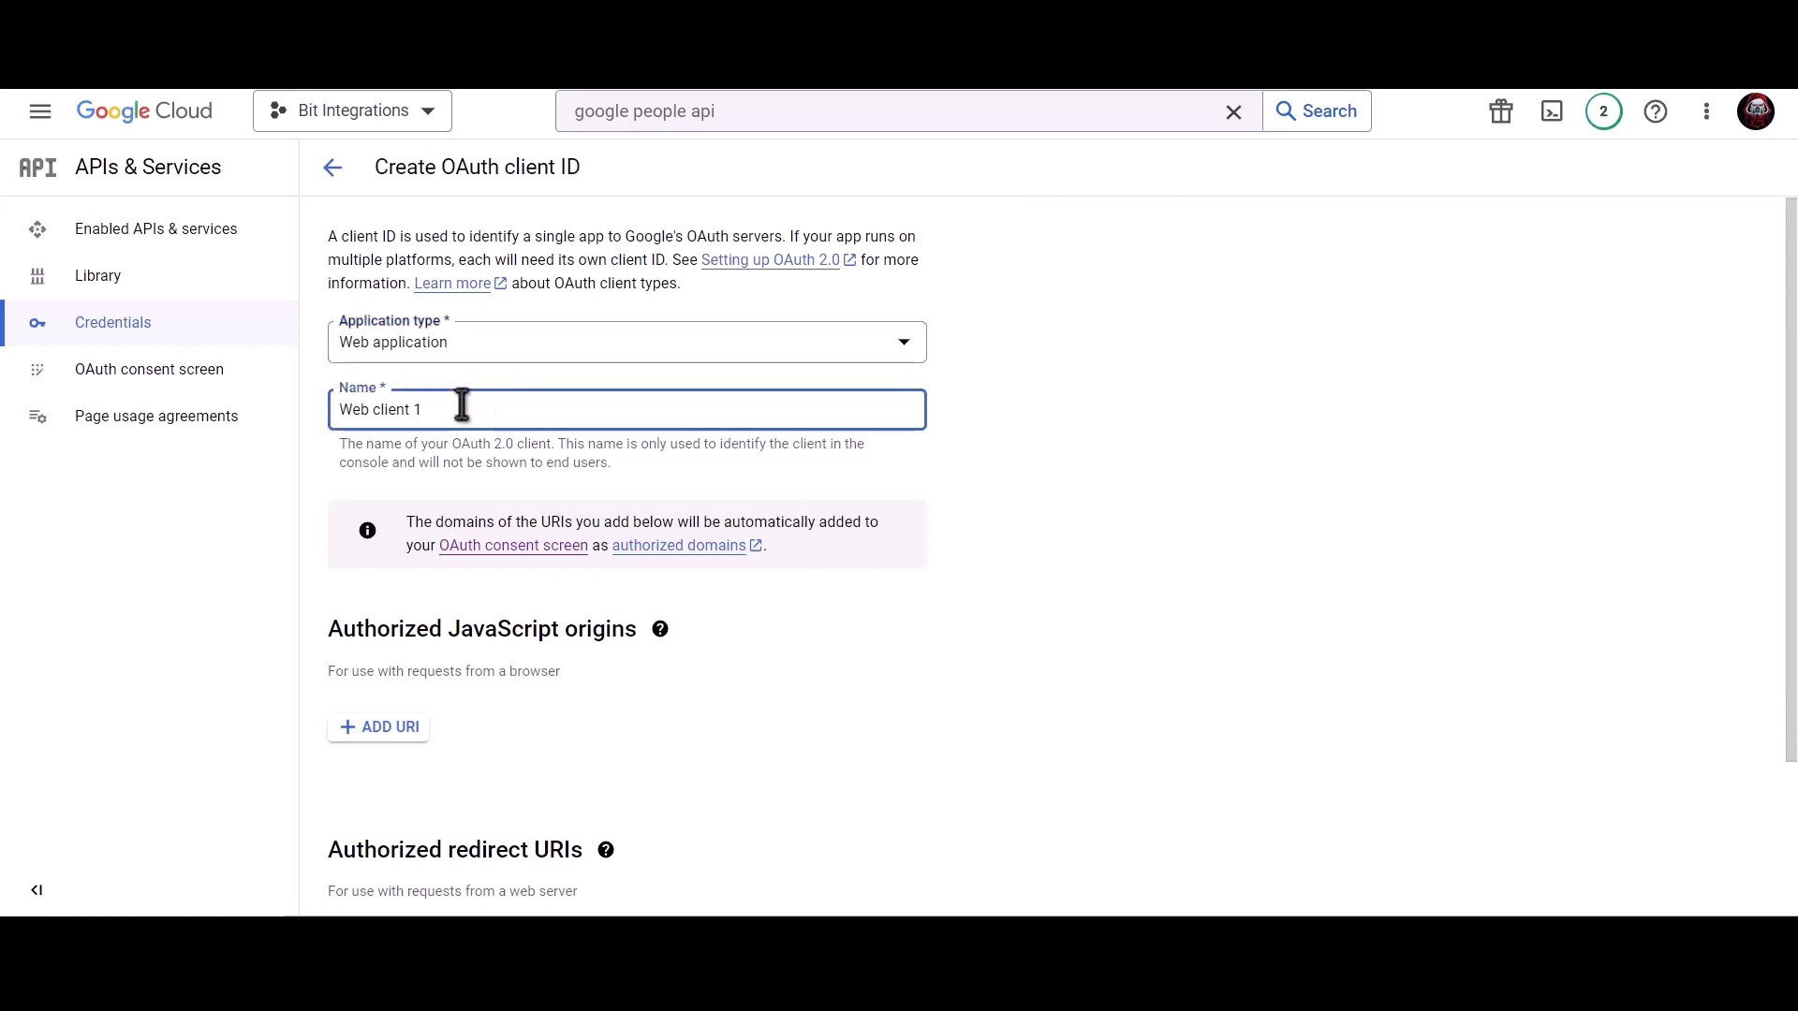
key(ctrl+a)
text(Bit Inte)
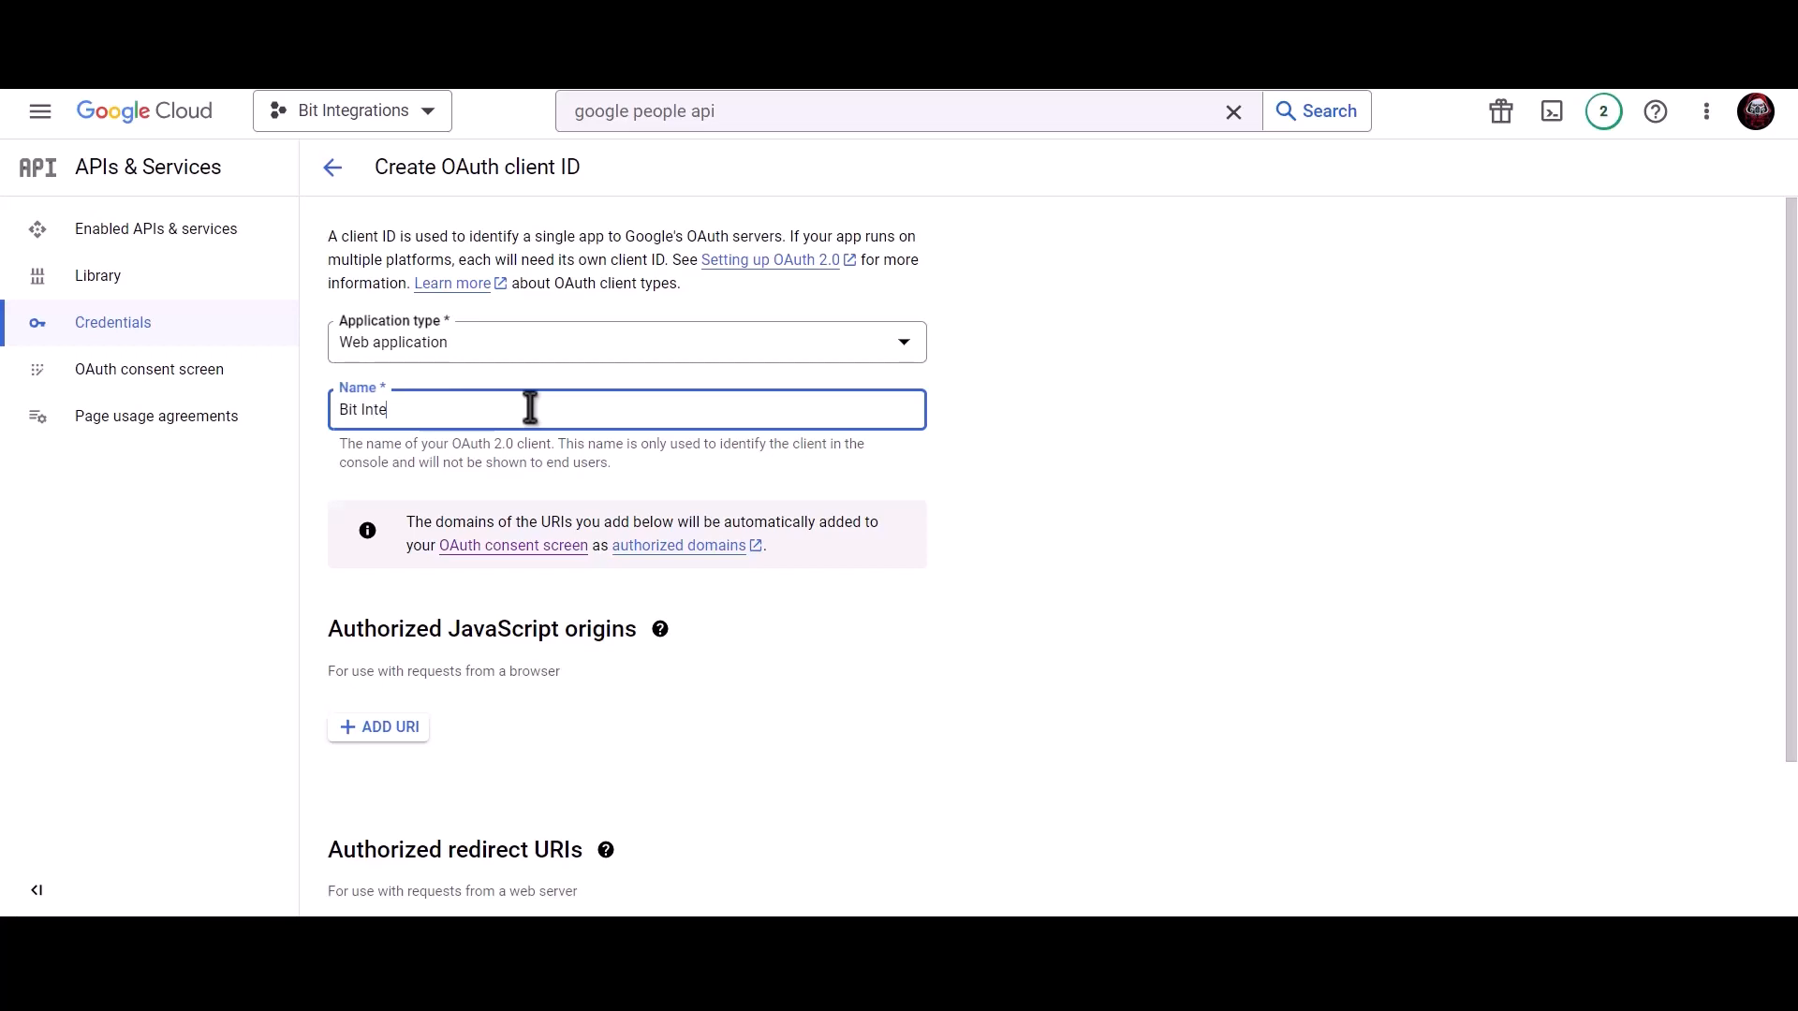
text(grations)
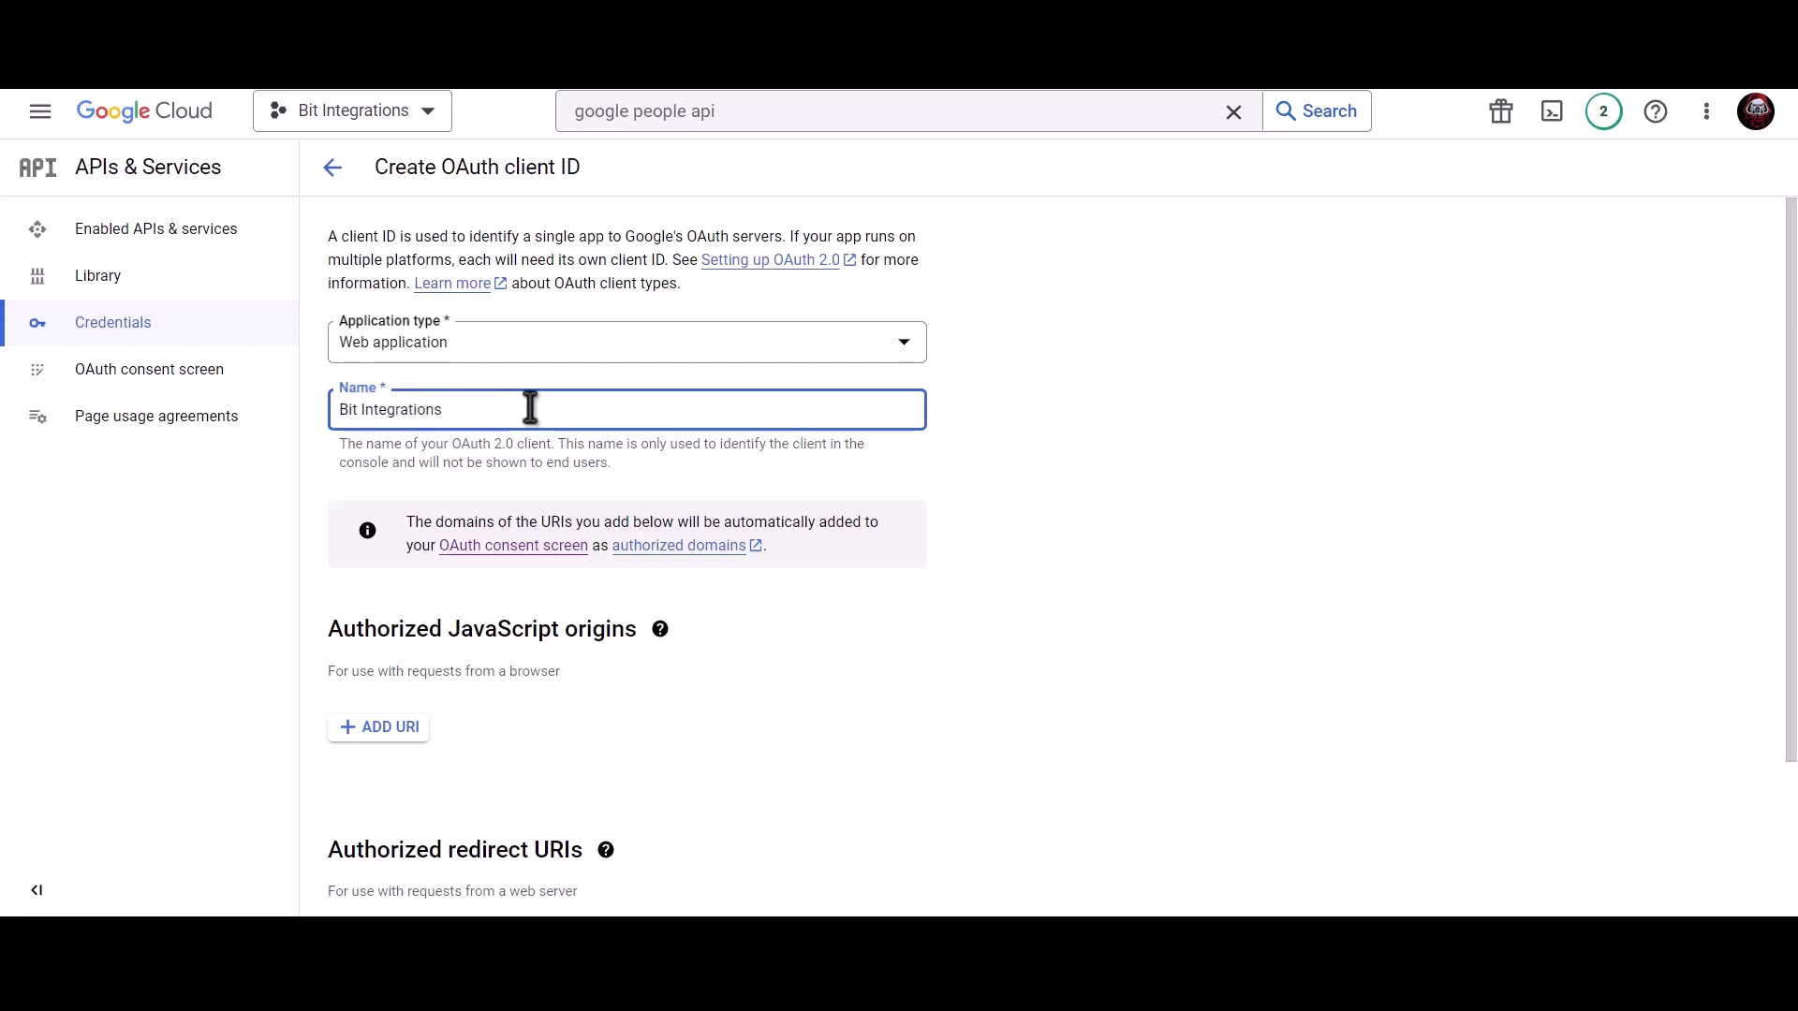
Add the site's homepage URL as an authorized JavaScript origin.
scroll(530, 408, down, 2)
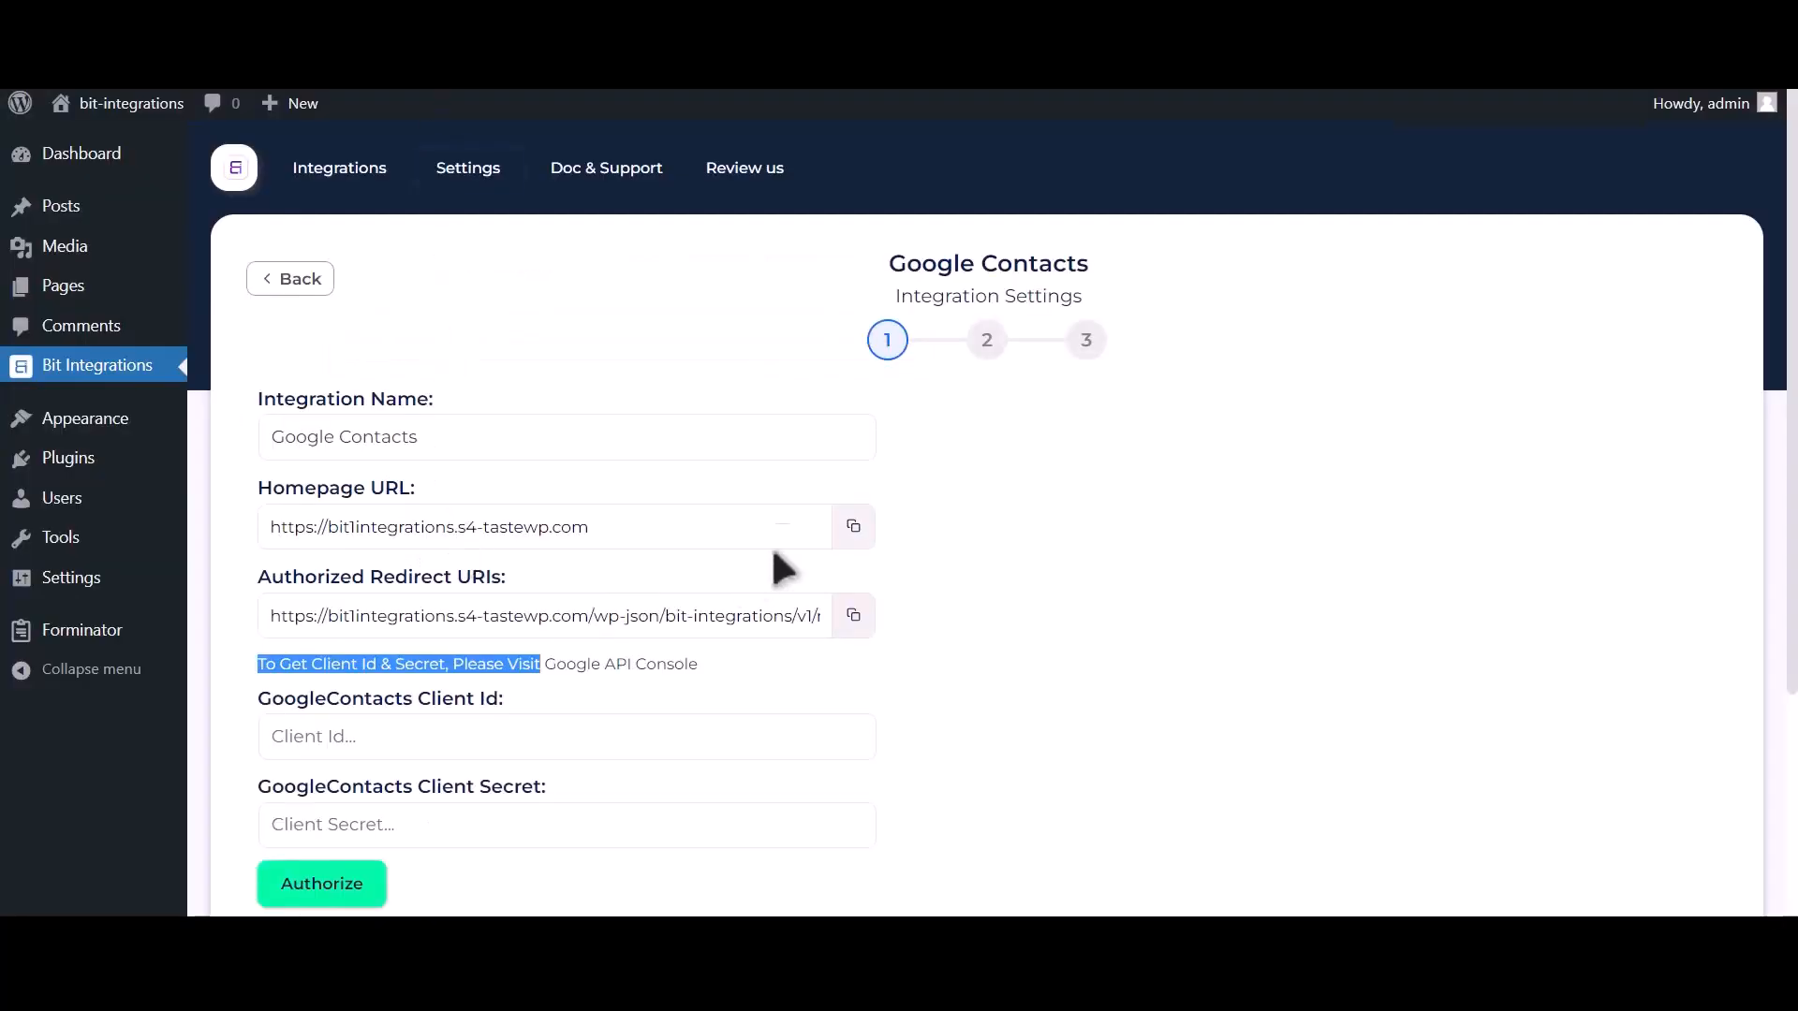
click(853, 526)
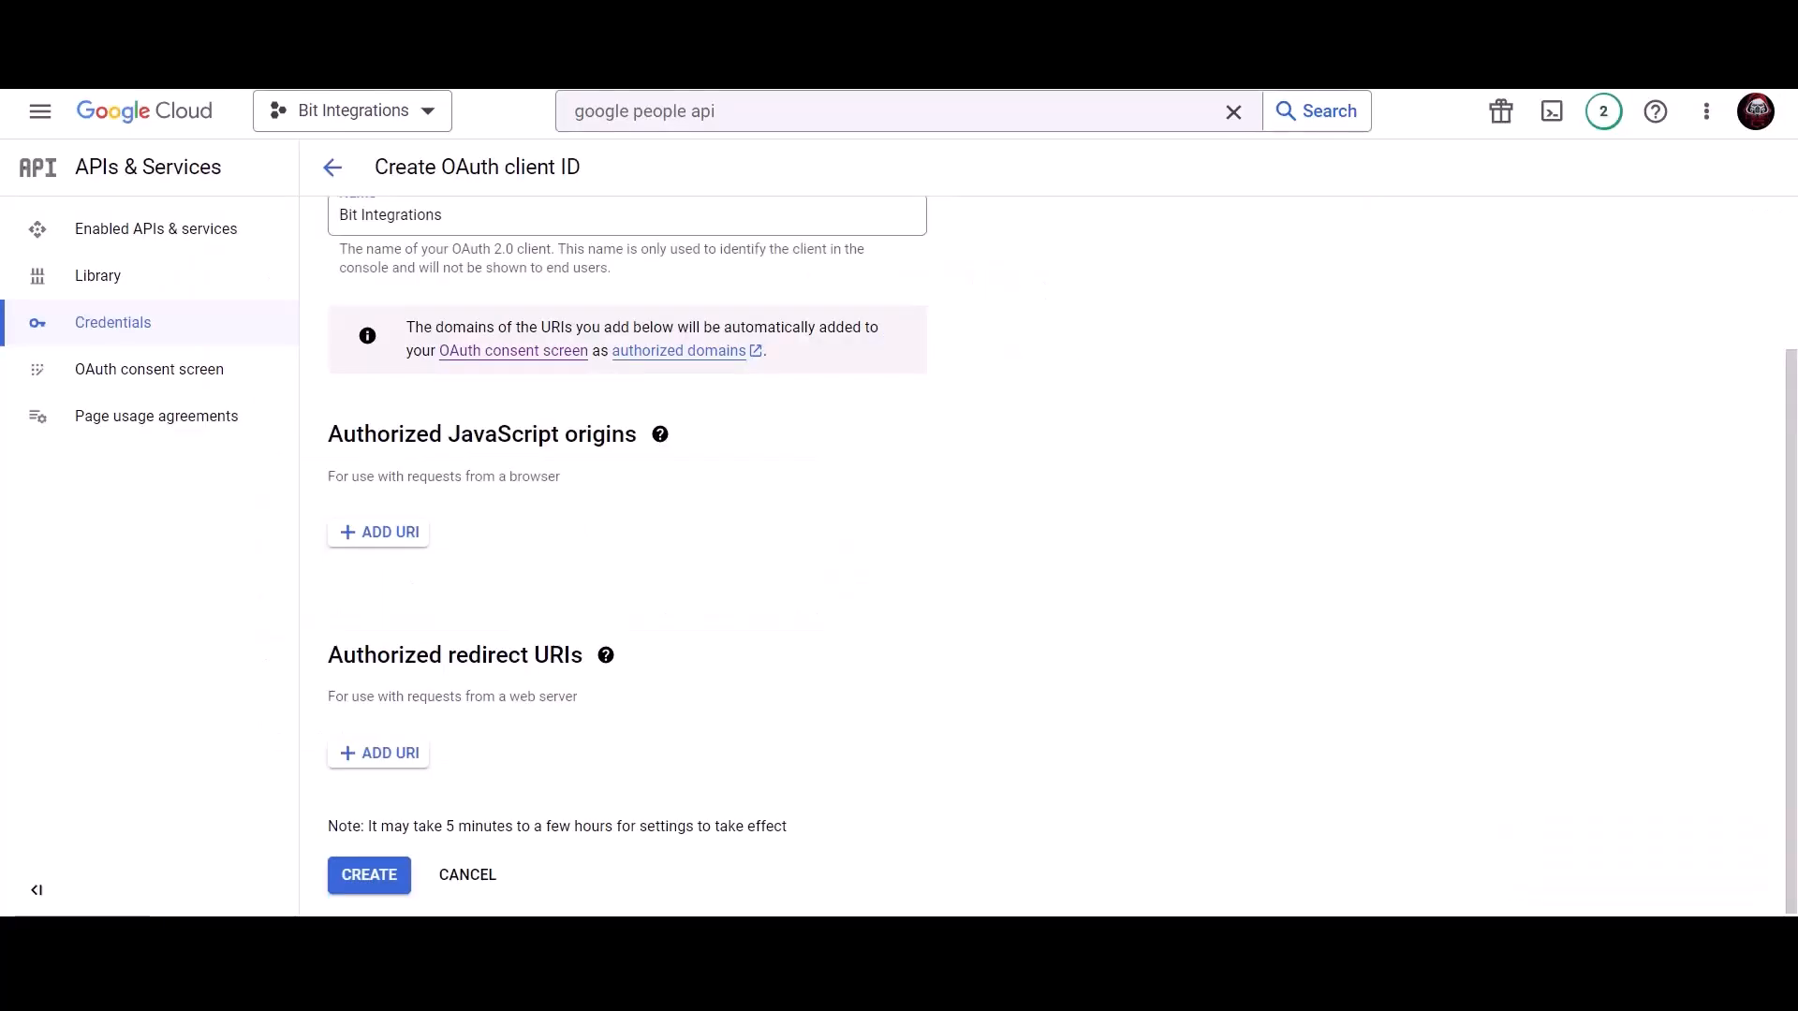
click(378, 532)
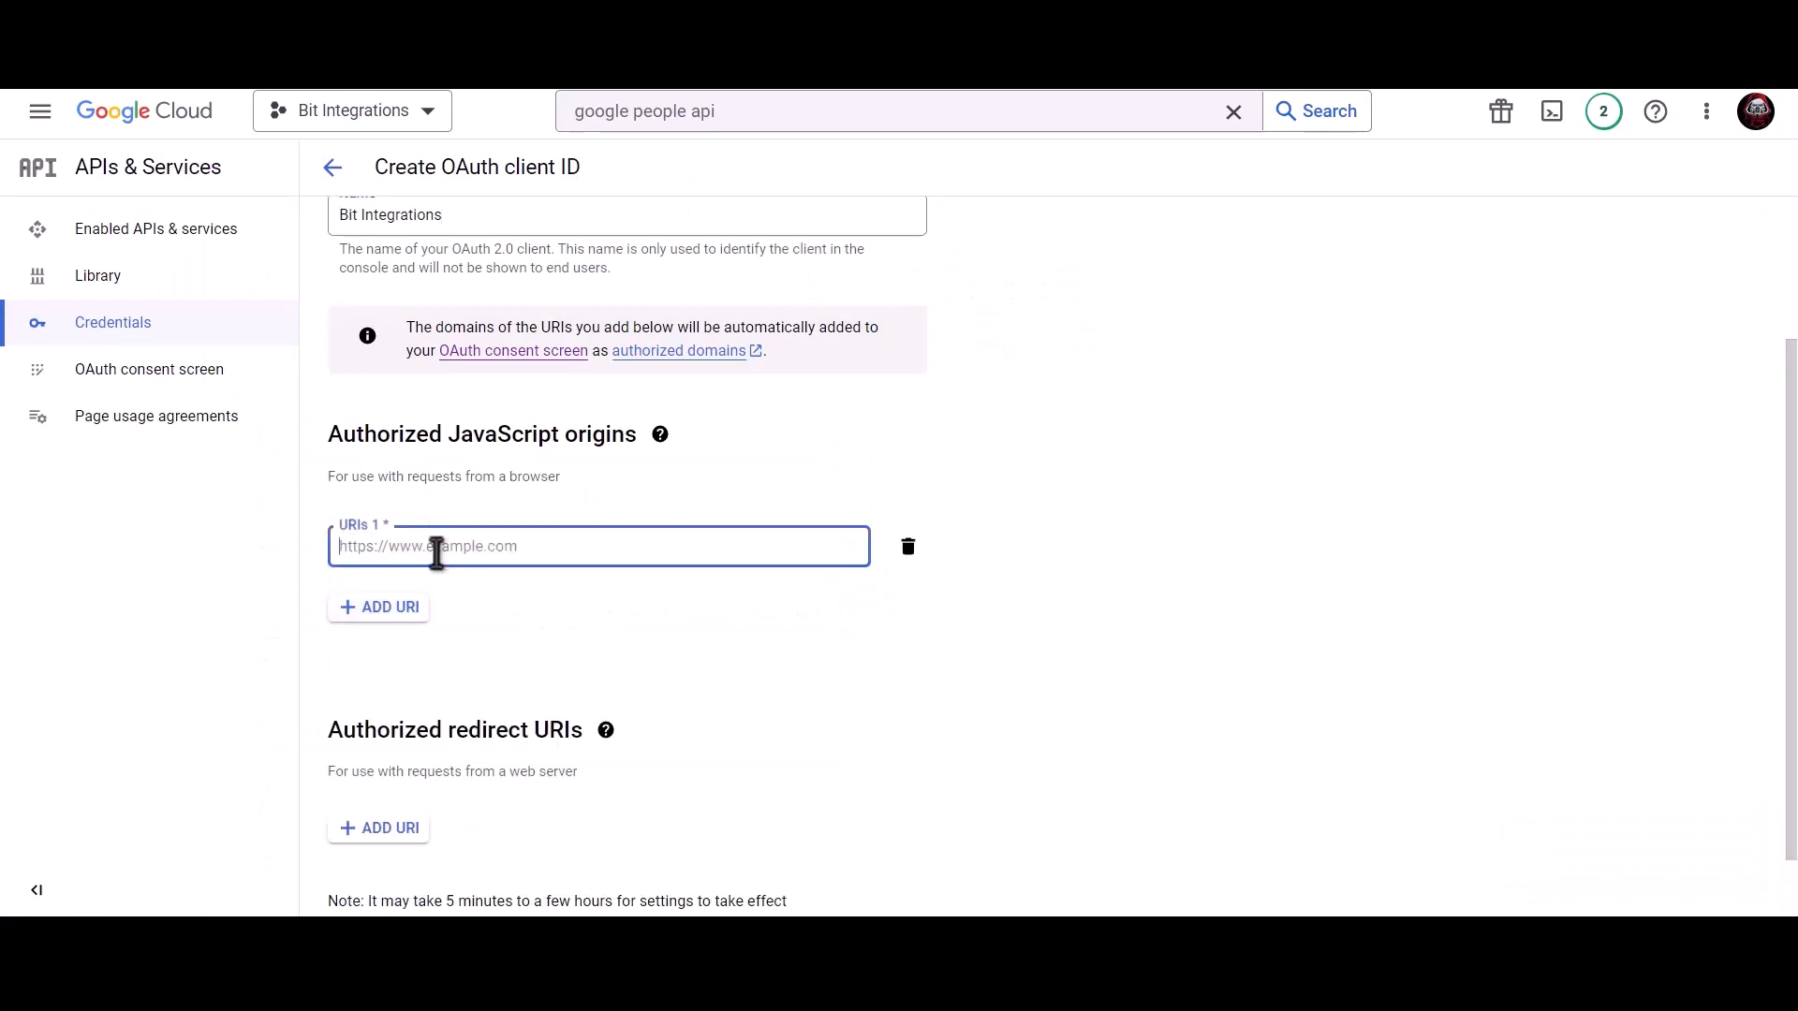
key(ctrl+v)
click(536, 588)
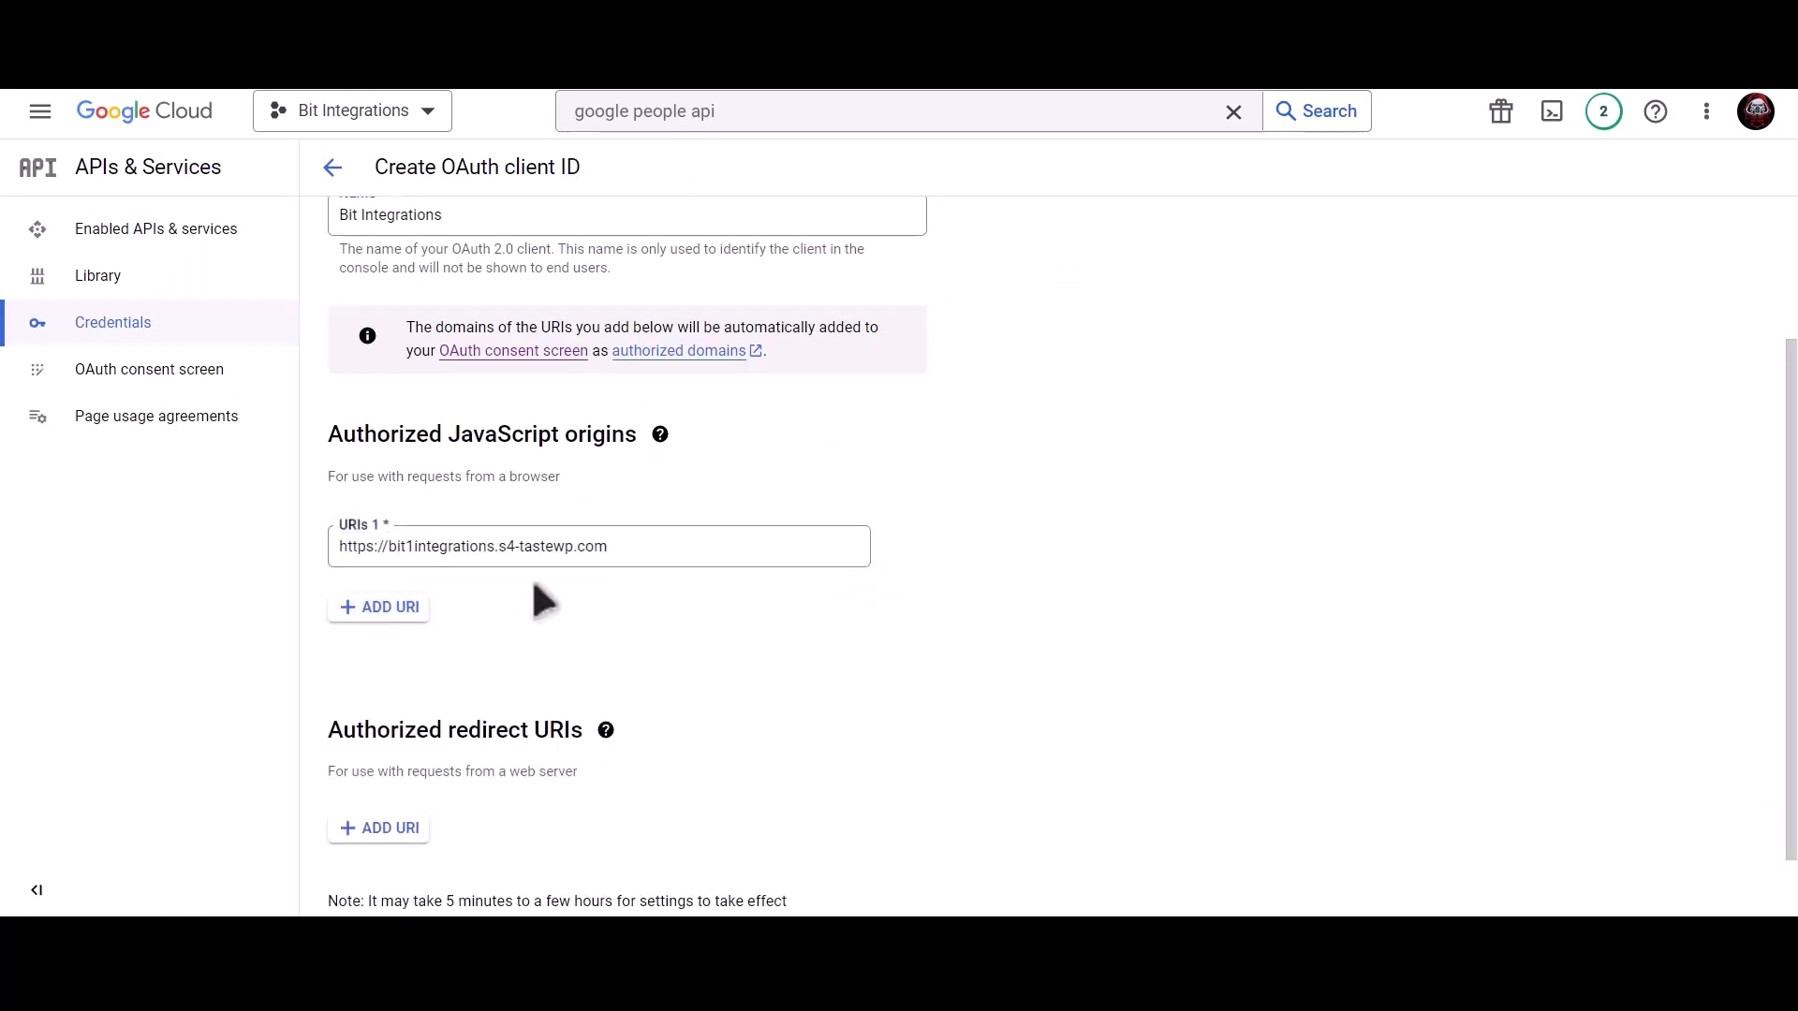
scroll(536, 588, down, 1)
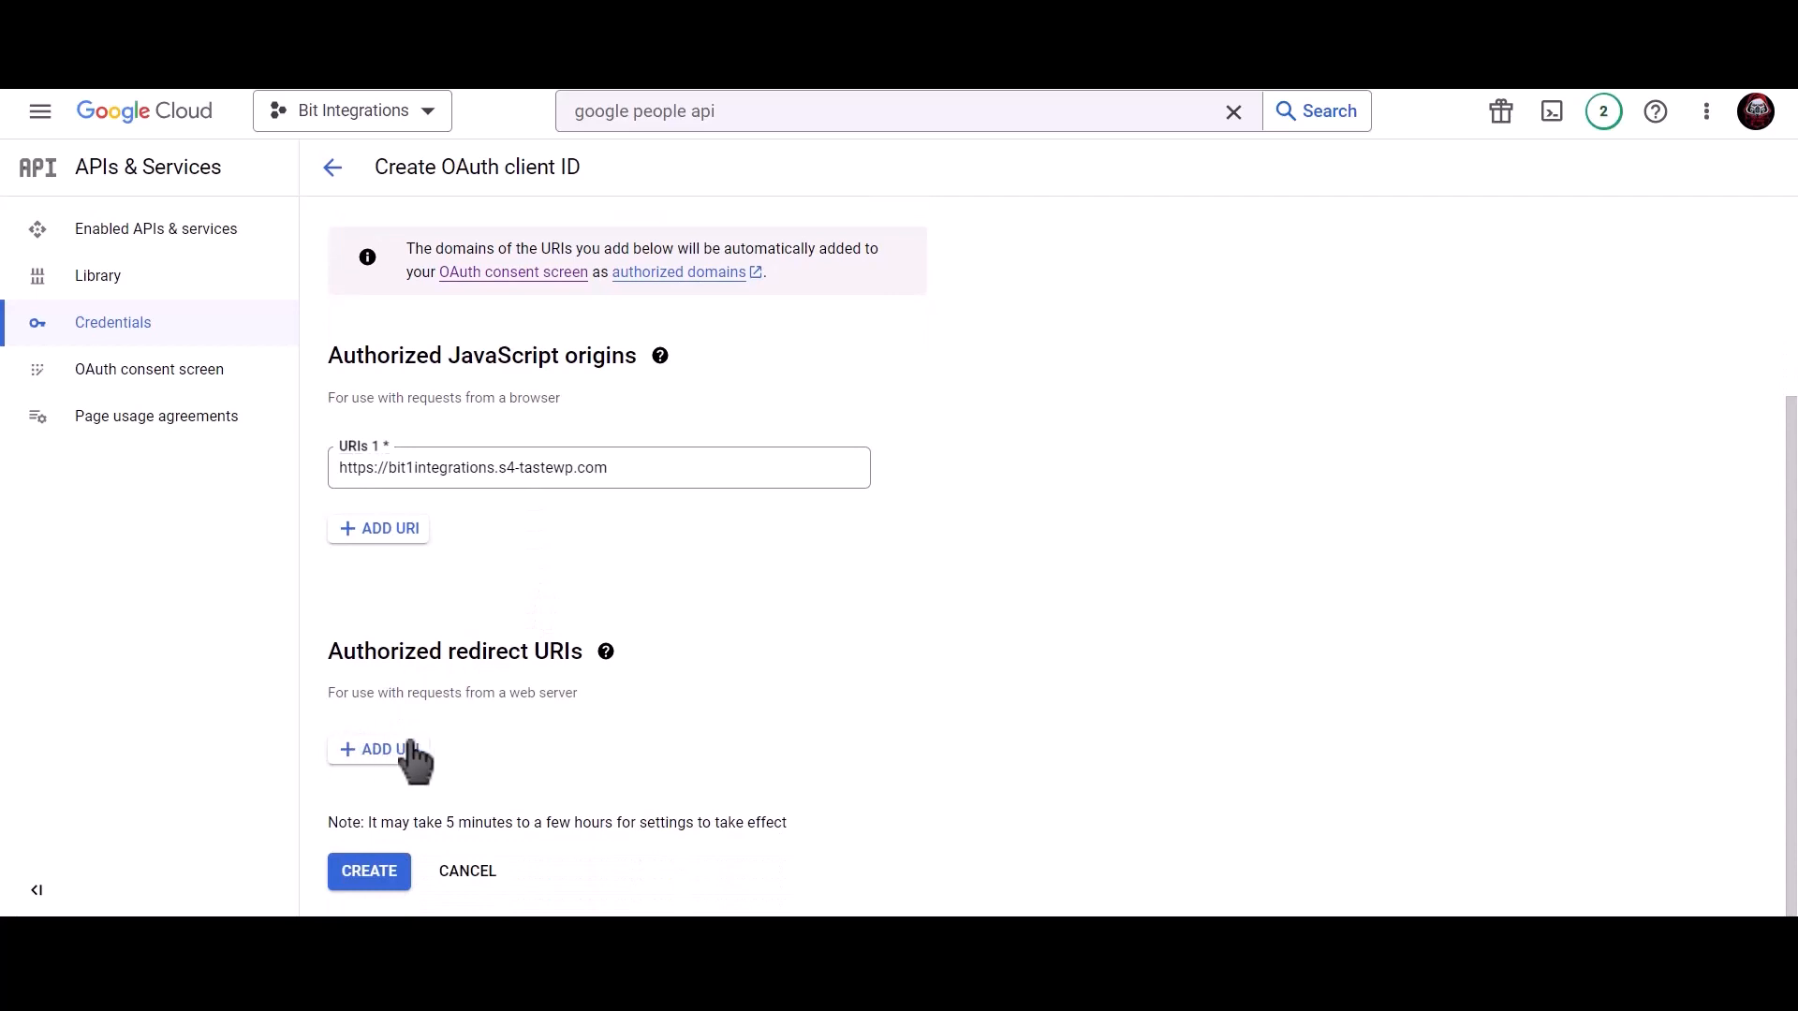
Add the plugin's redirect URI as an authorized redirect URI and create the client.
key(ctrl+shift+Tab)
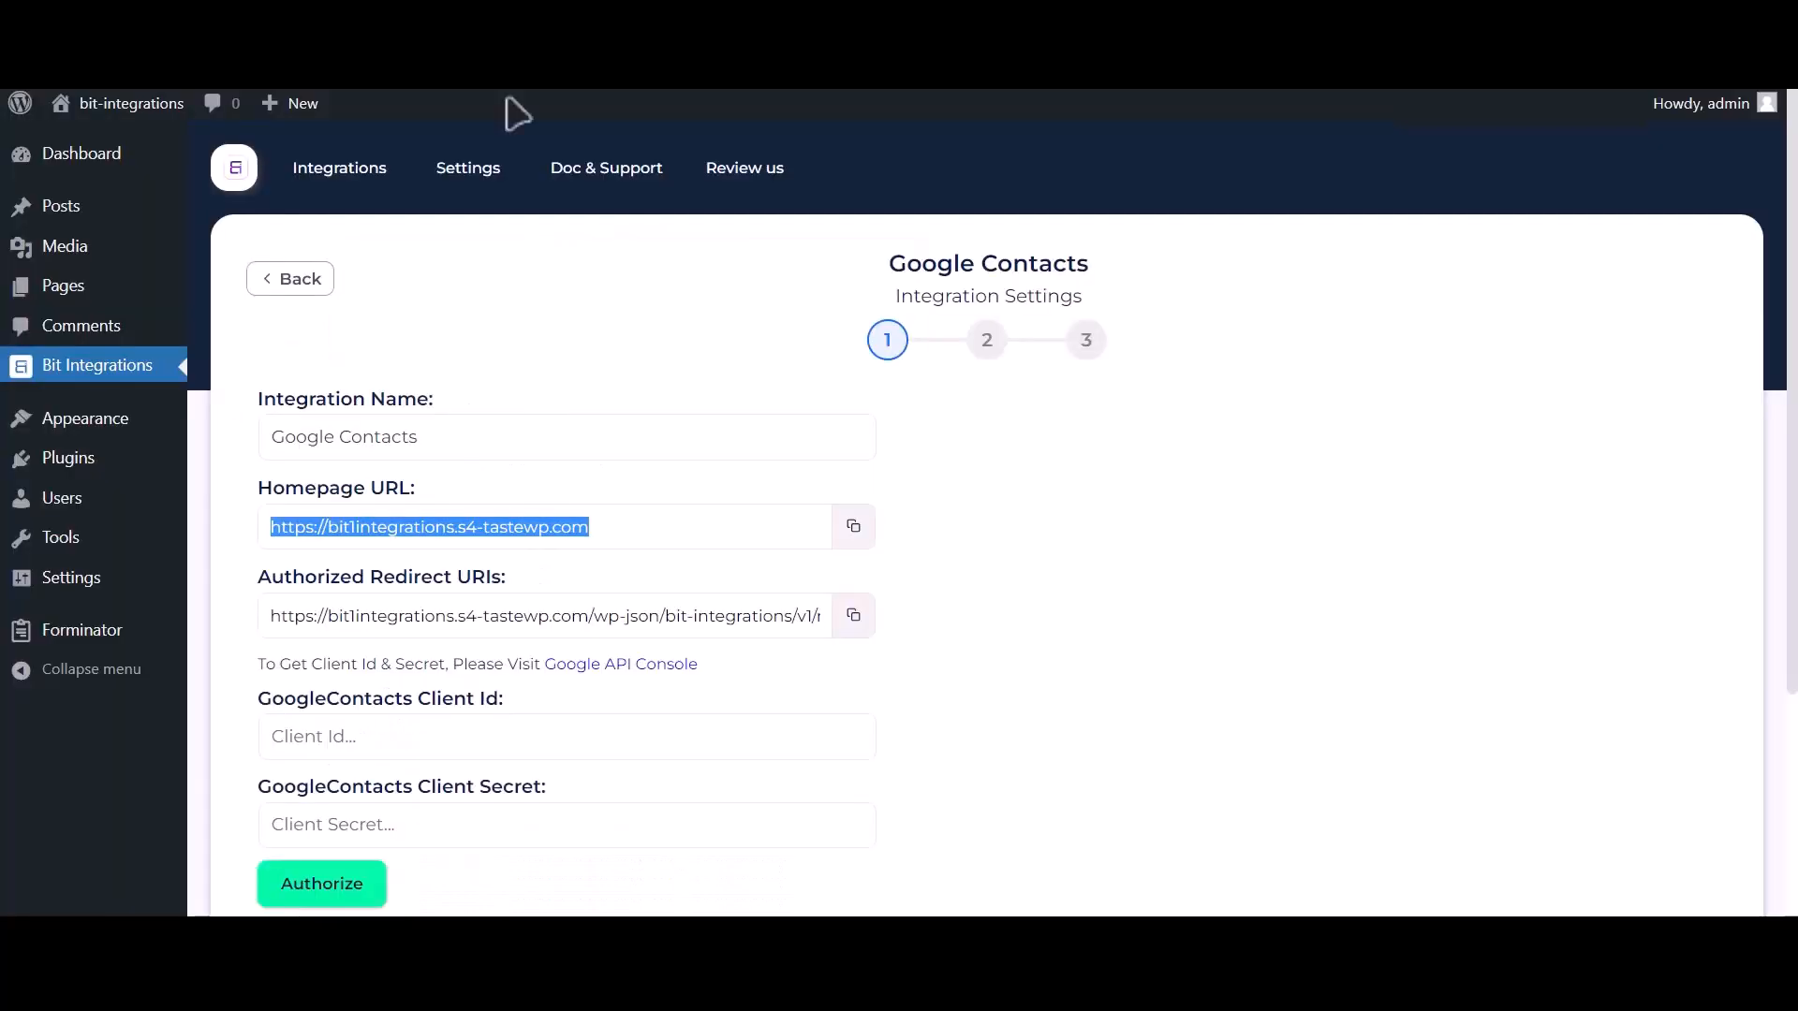
click(852, 620)
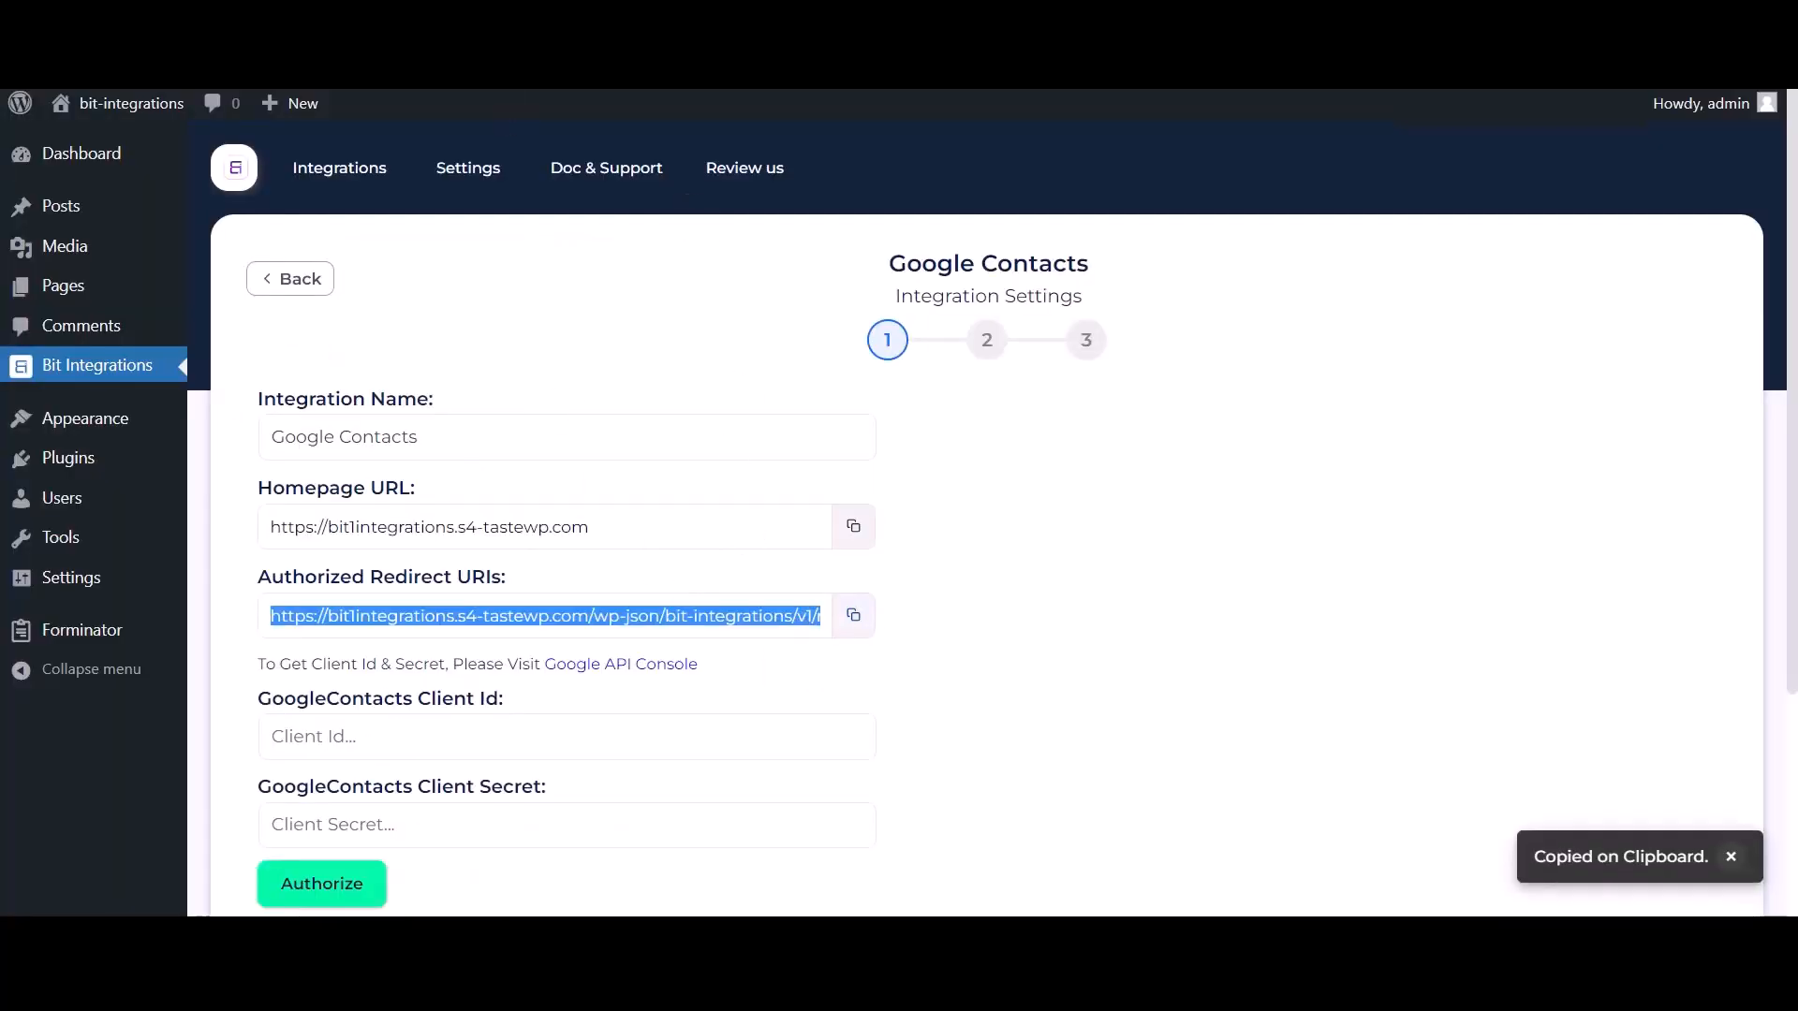
key(ctrl+Tab)
click(384, 751)
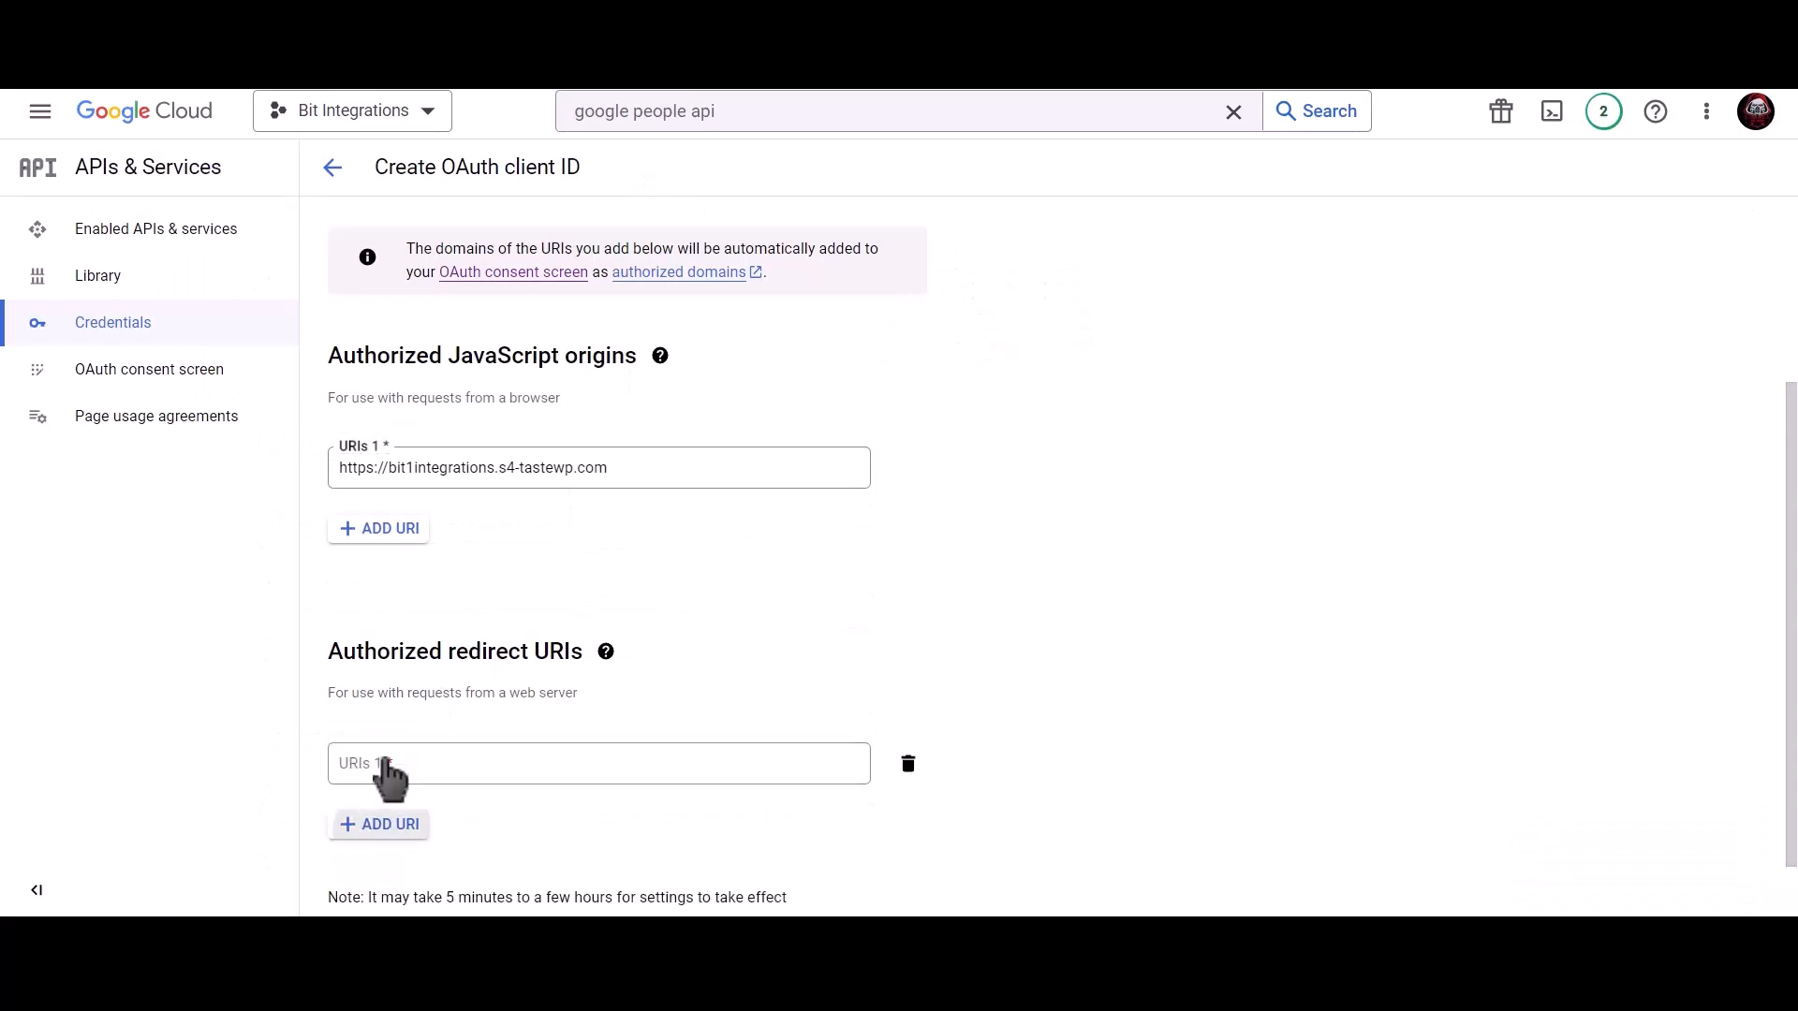
click(430, 763)
key(ctrl+v)
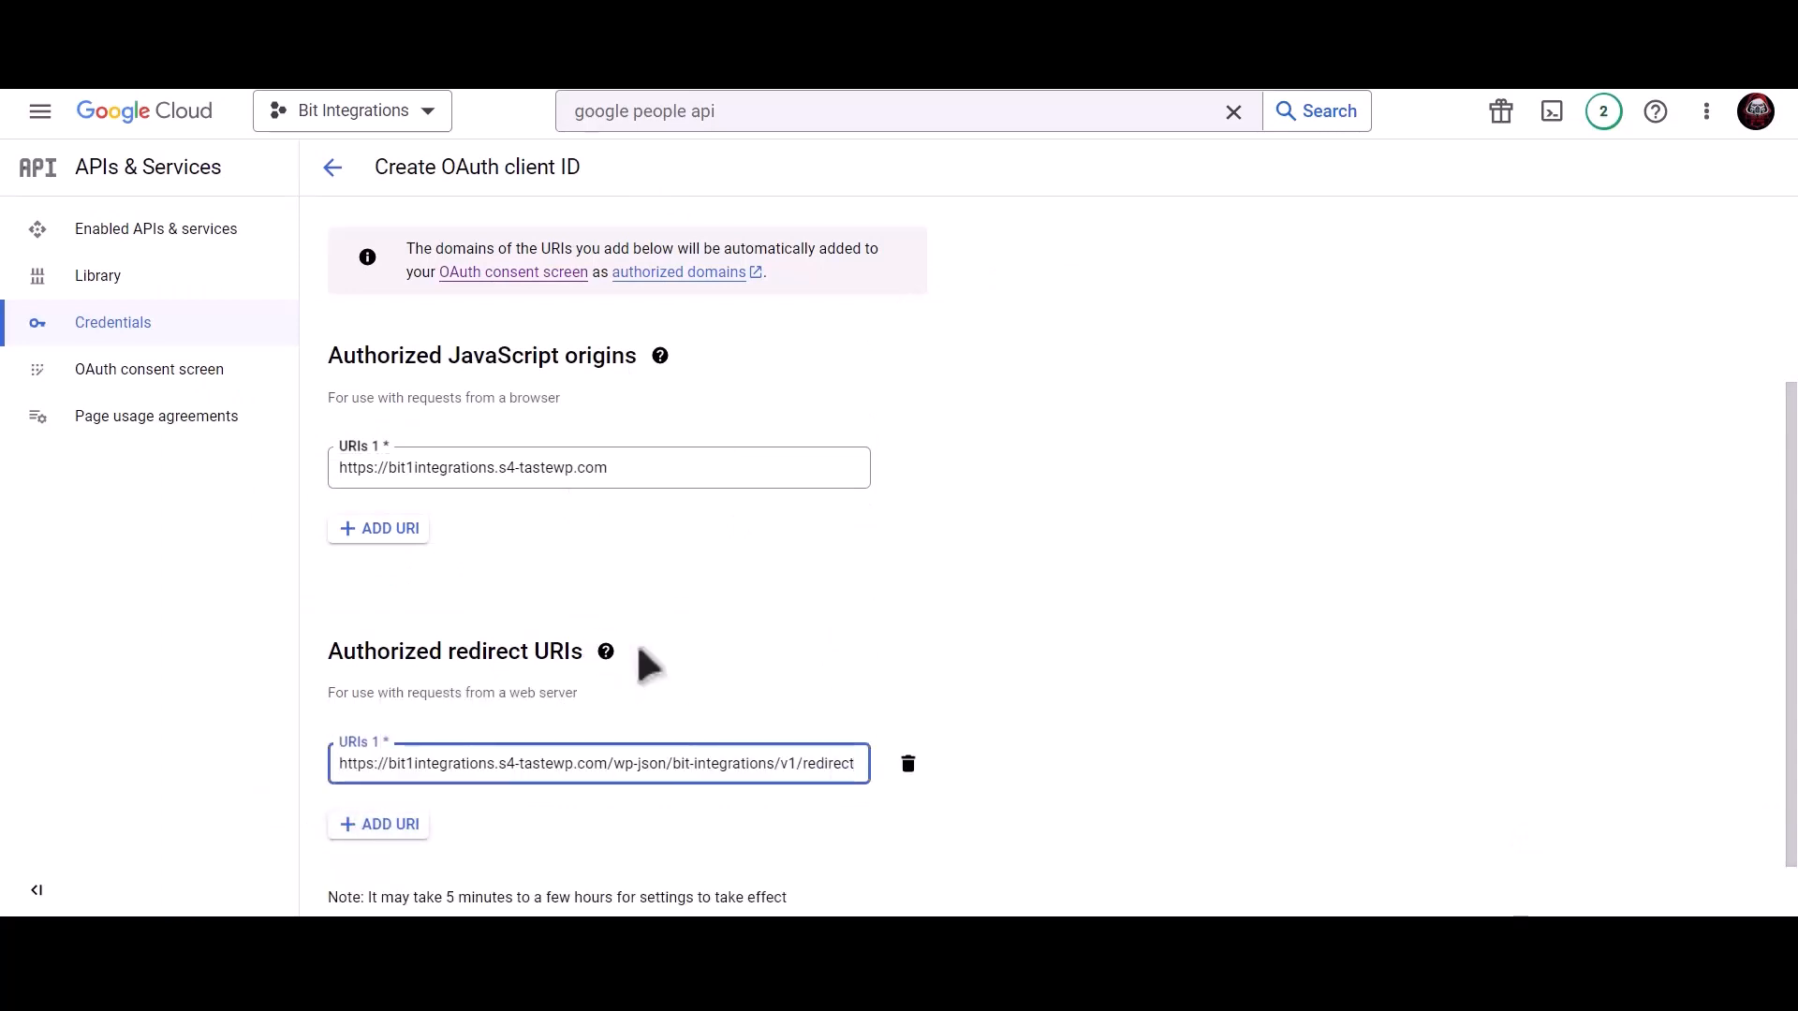
scroll(843, 656, down, 1)
click(384, 874)
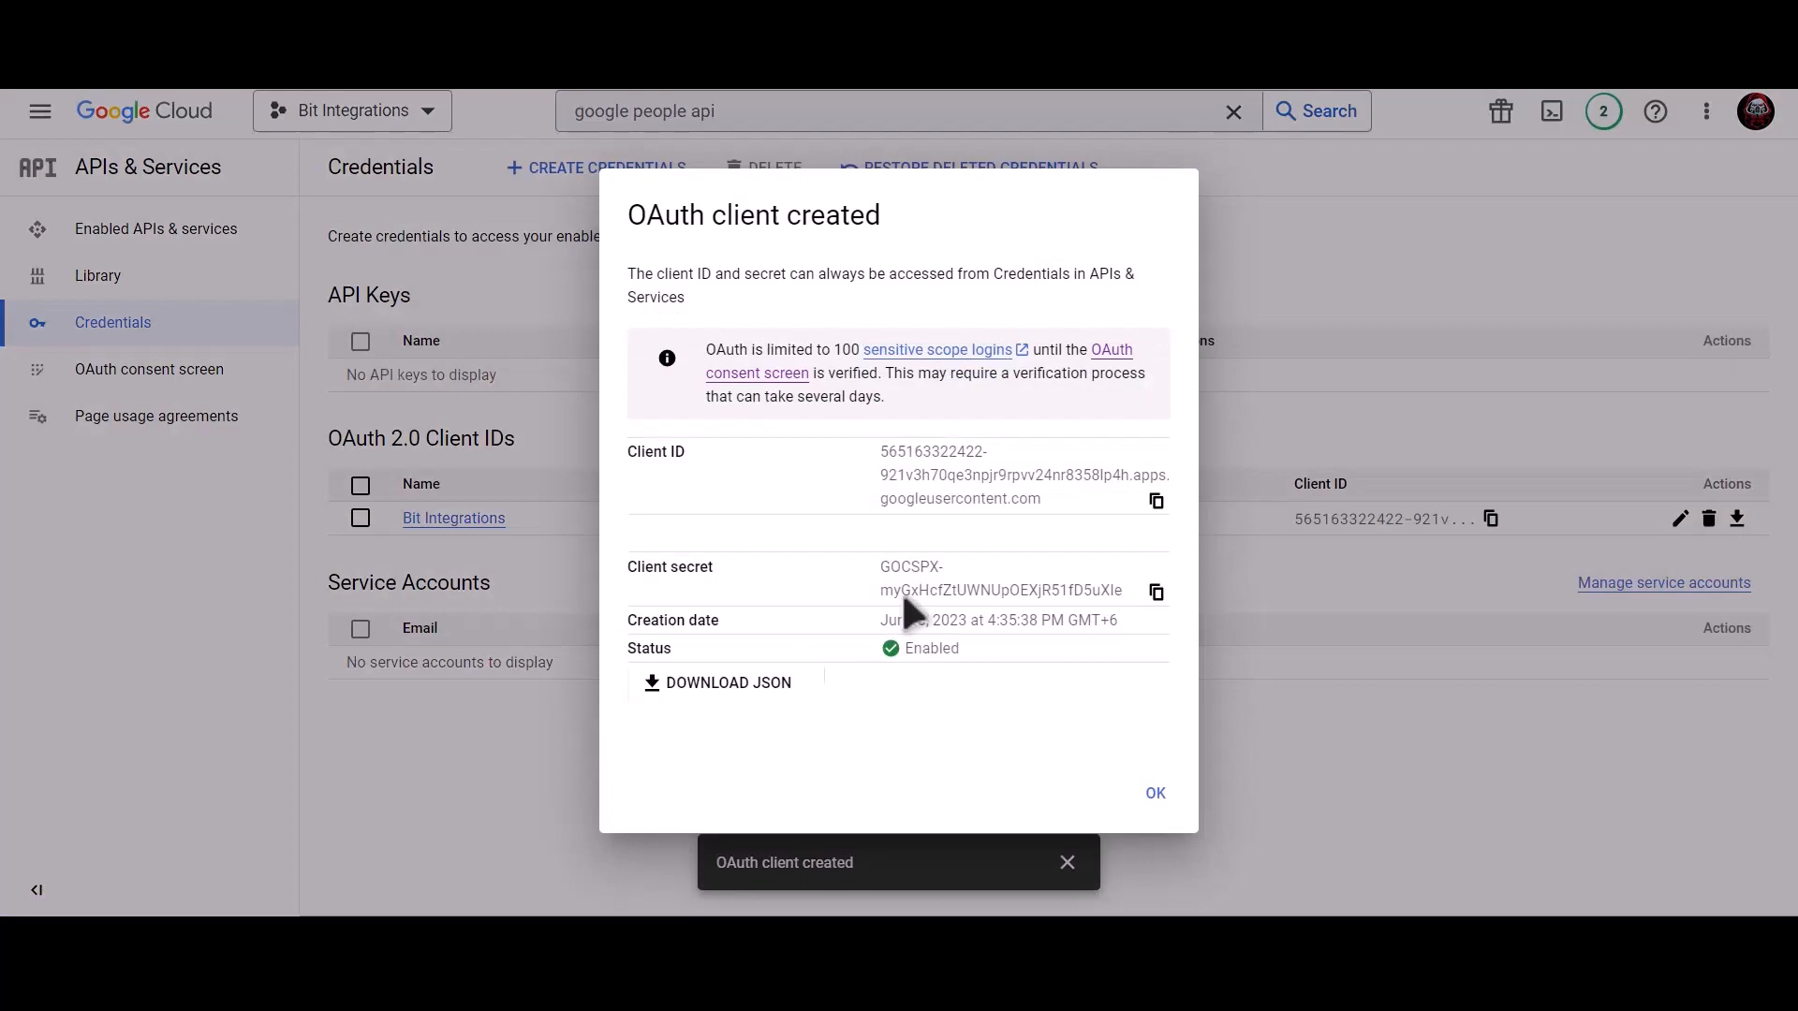
Paste the new Client Id and Client Secret into the plugin, then authorize with the Google account.
click(1158, 502)
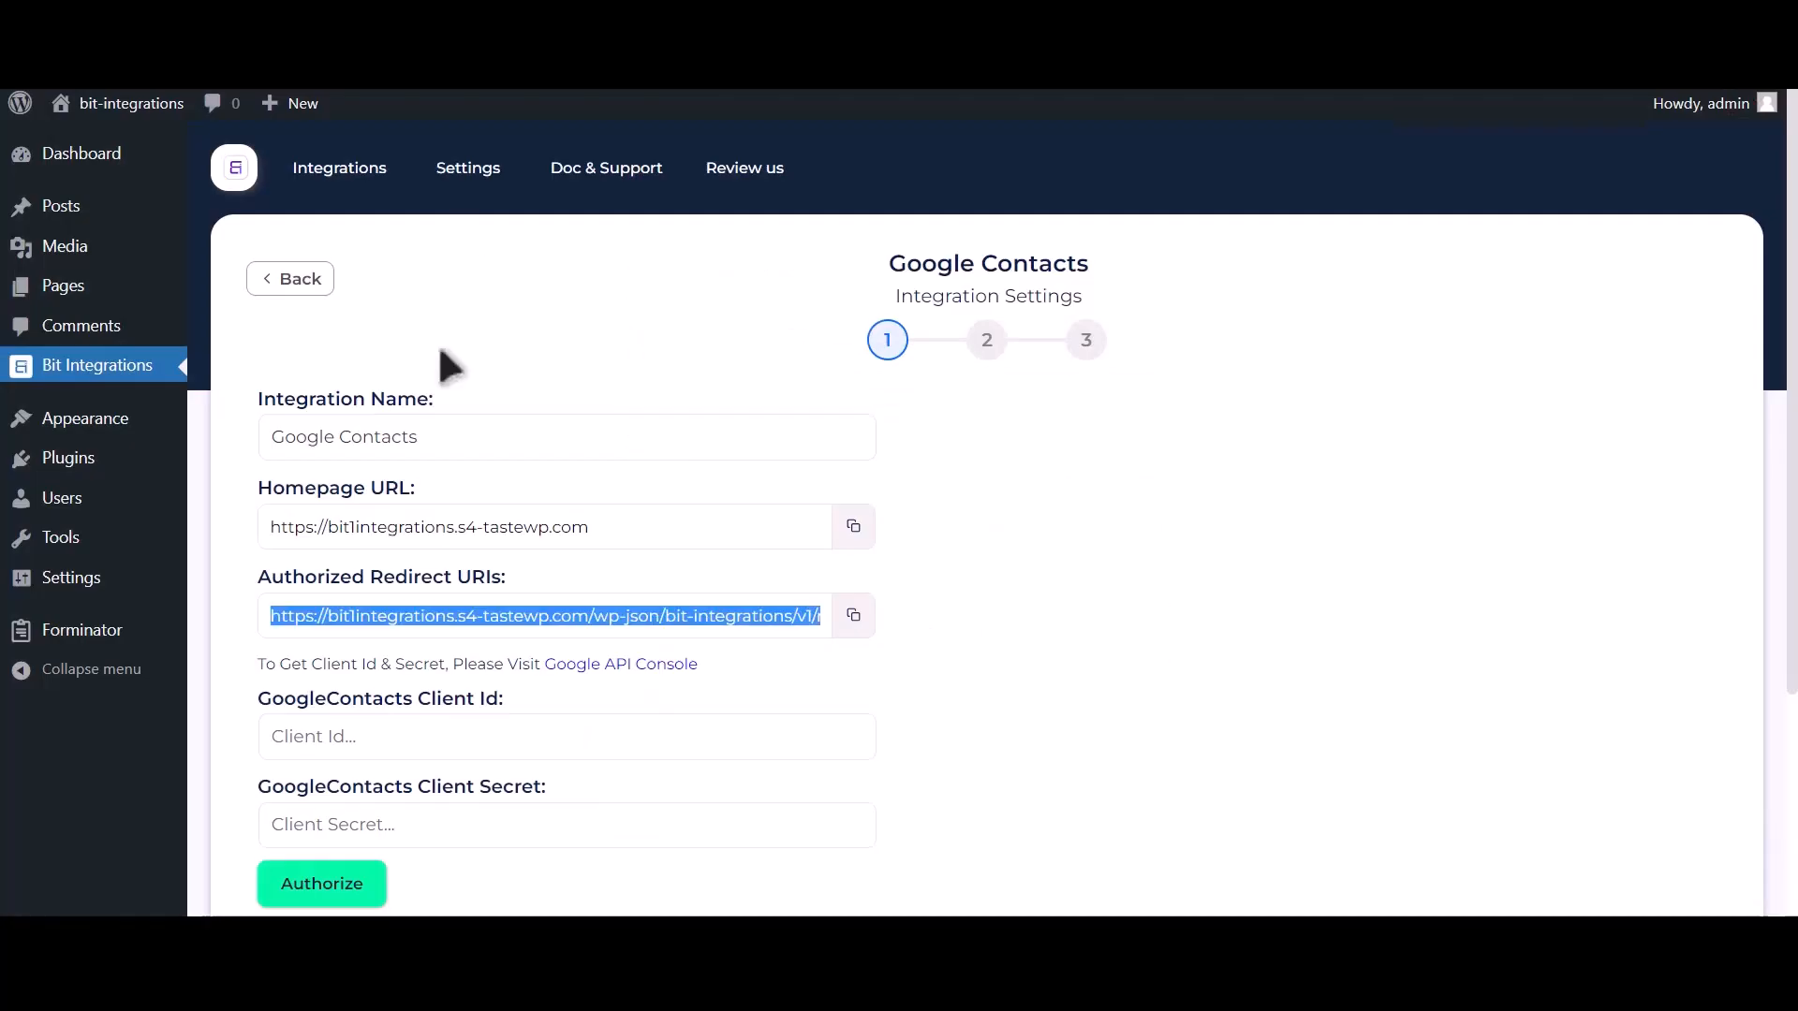
click(356, 742)
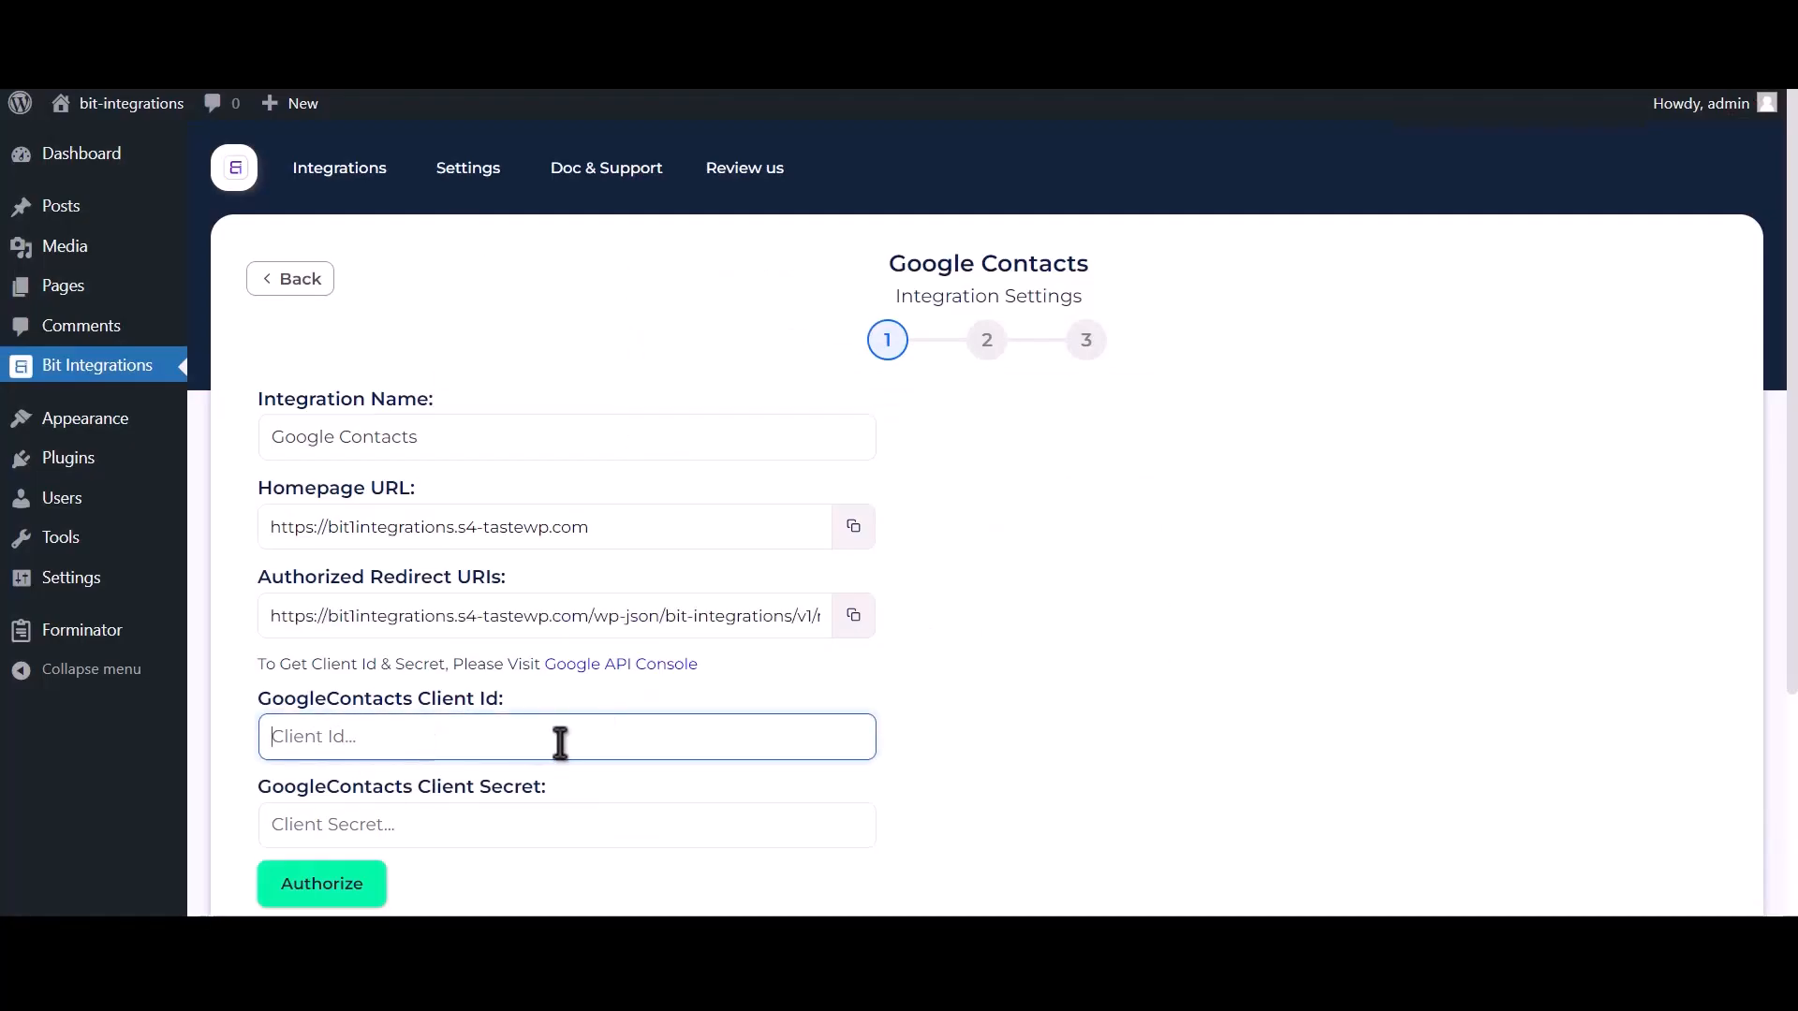
key(ctrl+v)
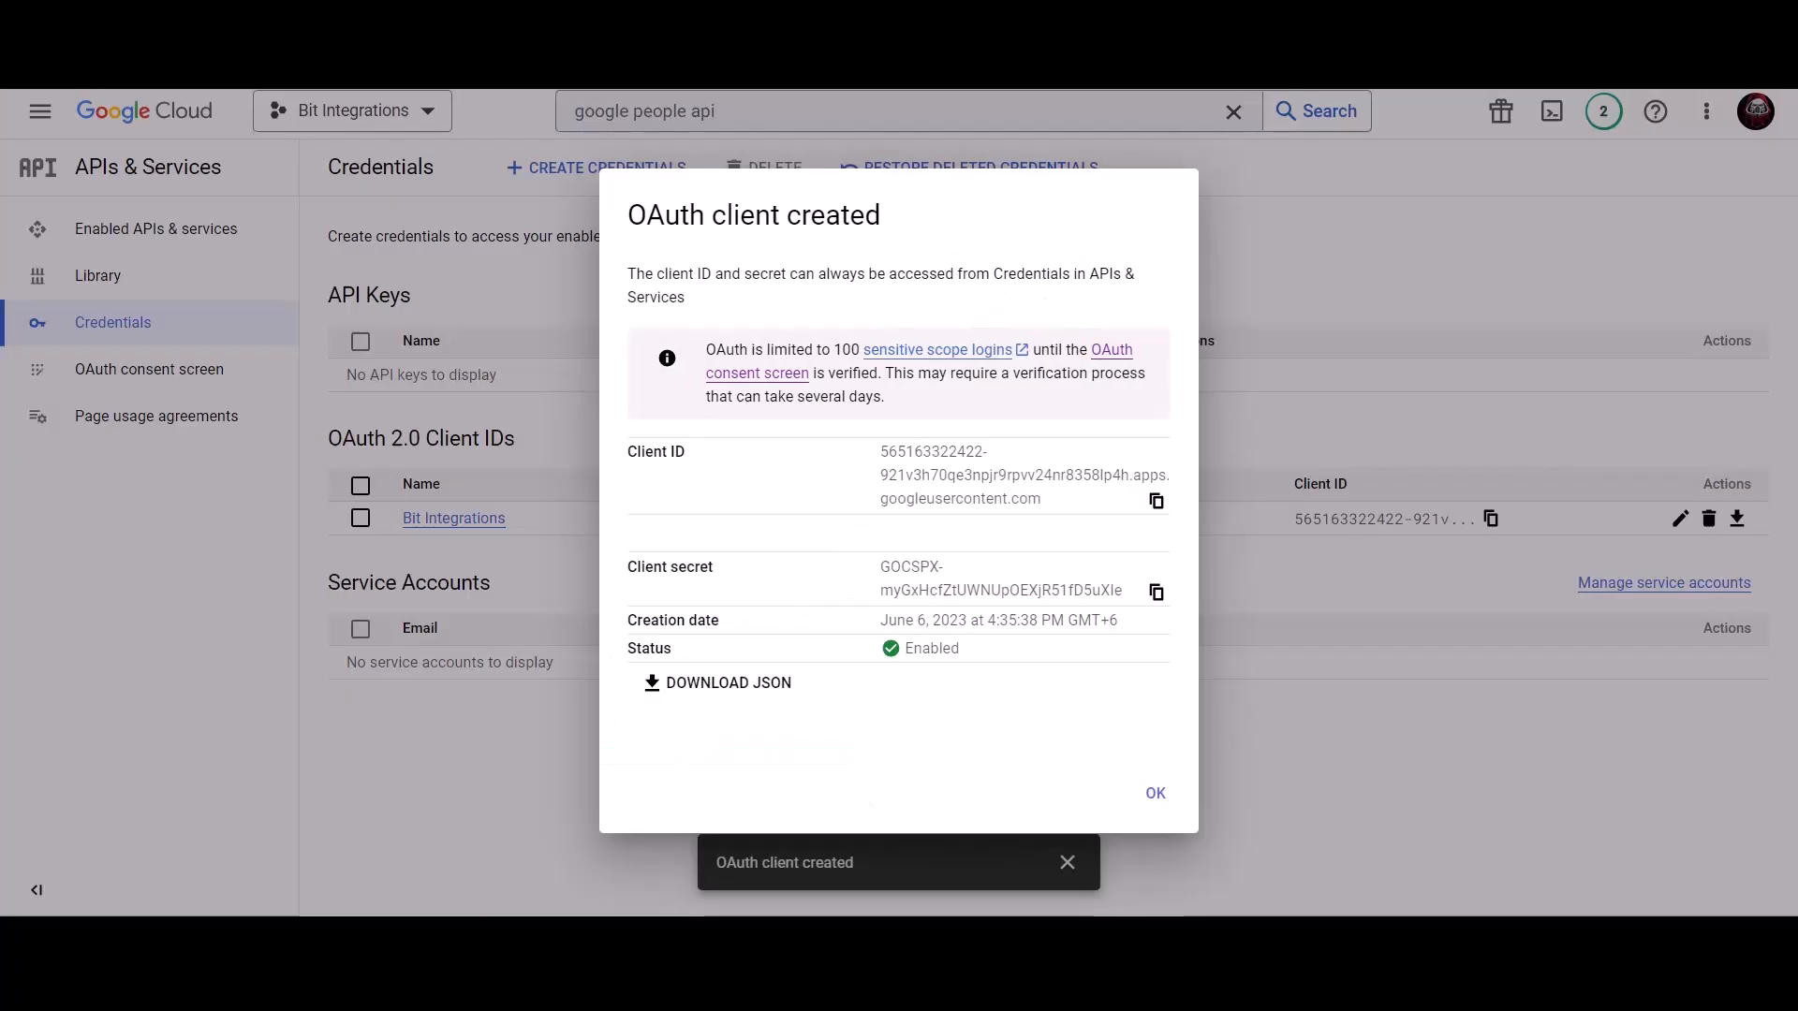
click(1157, 595)
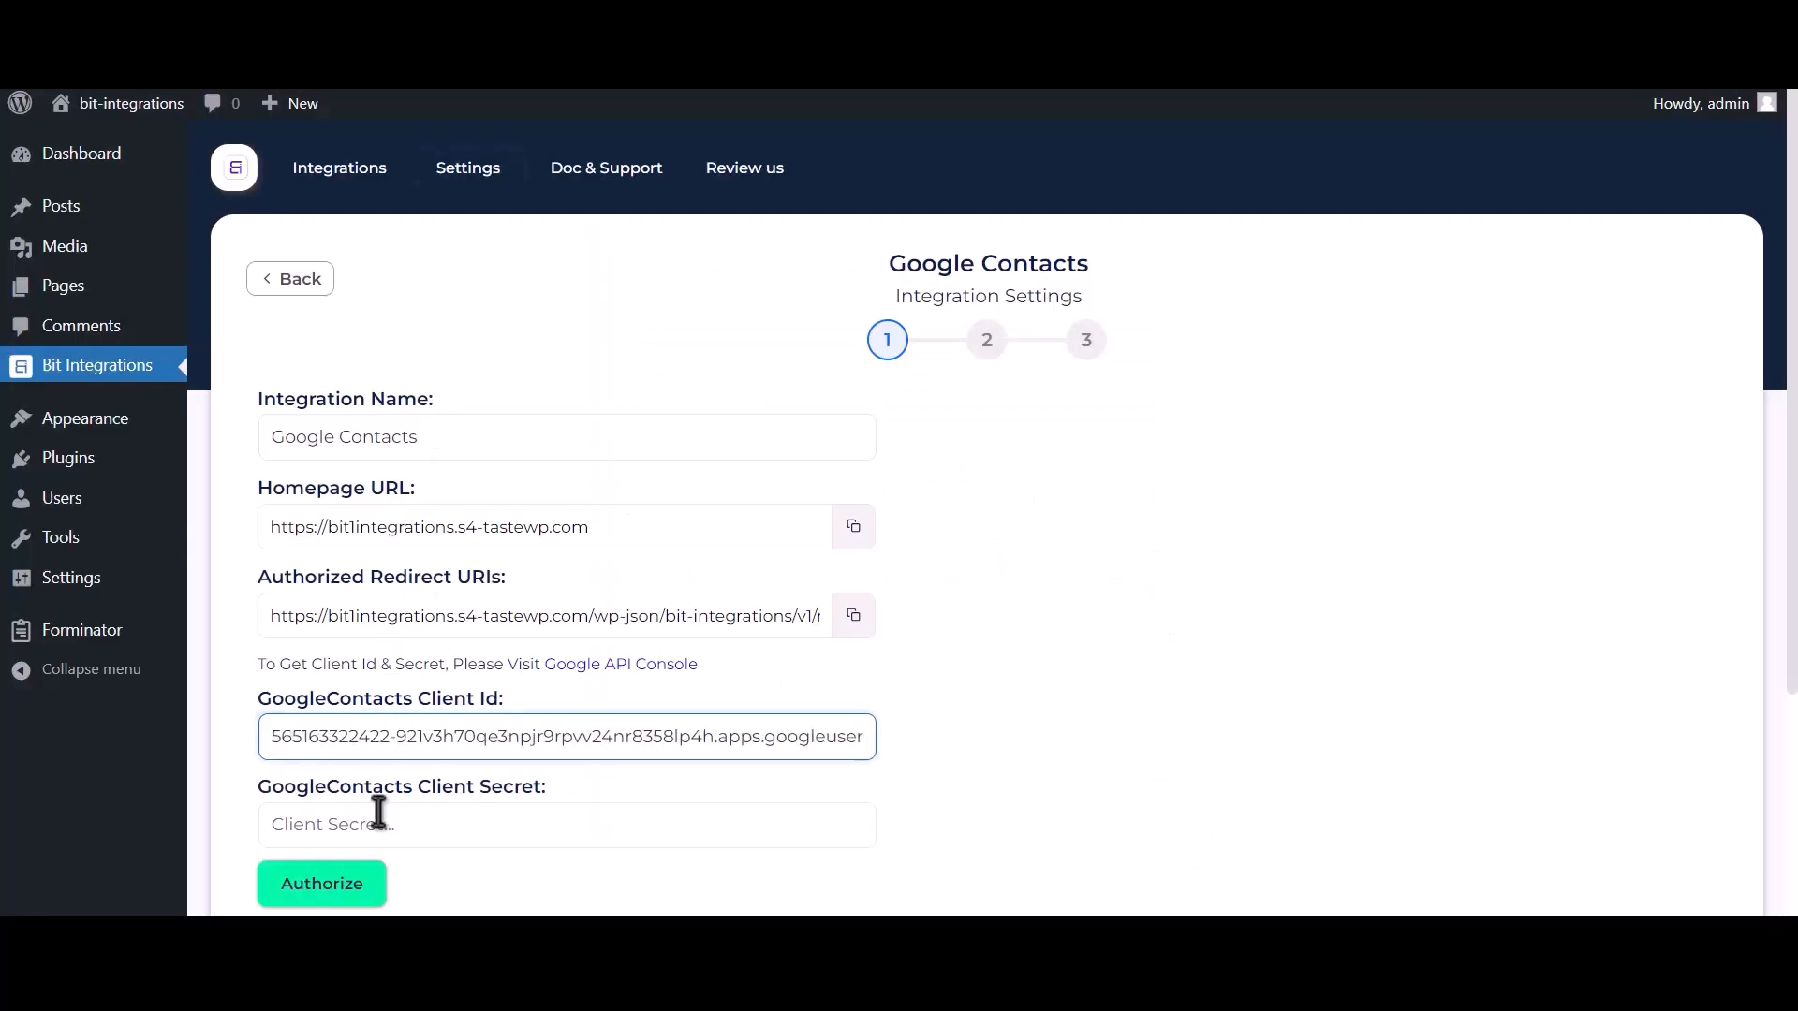
click(382, 820)
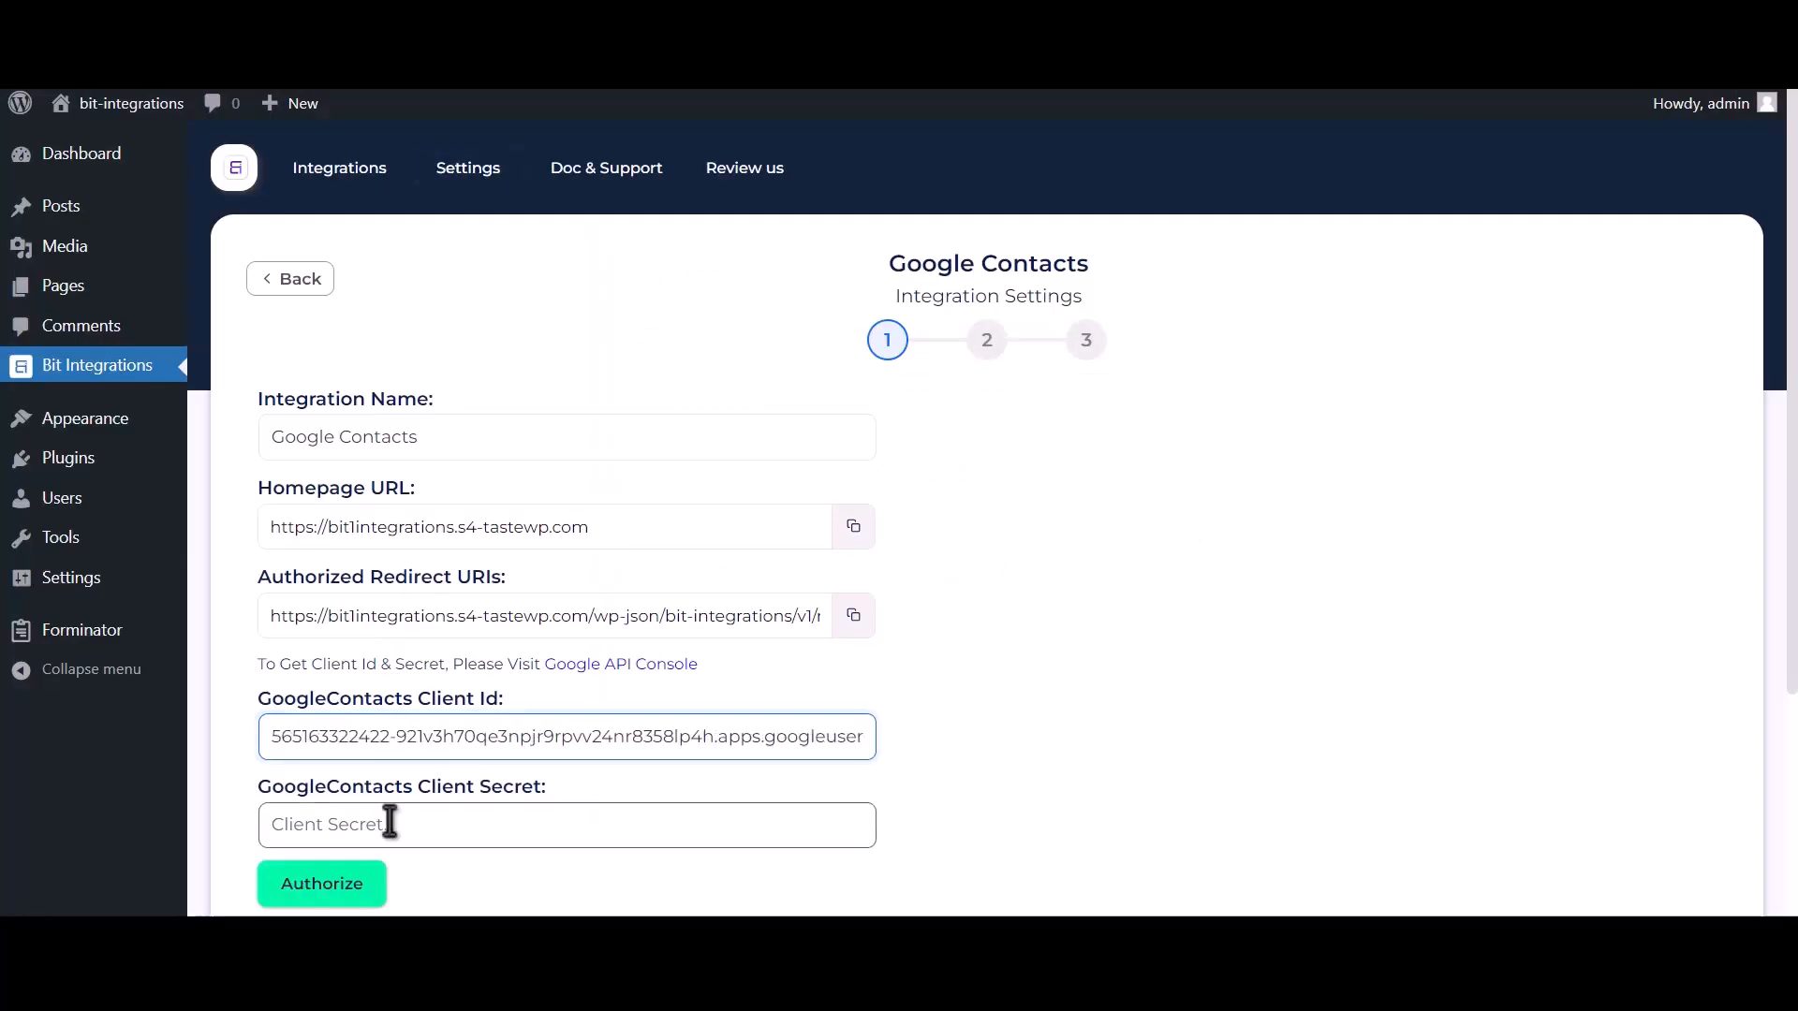
key(ctrl+v)
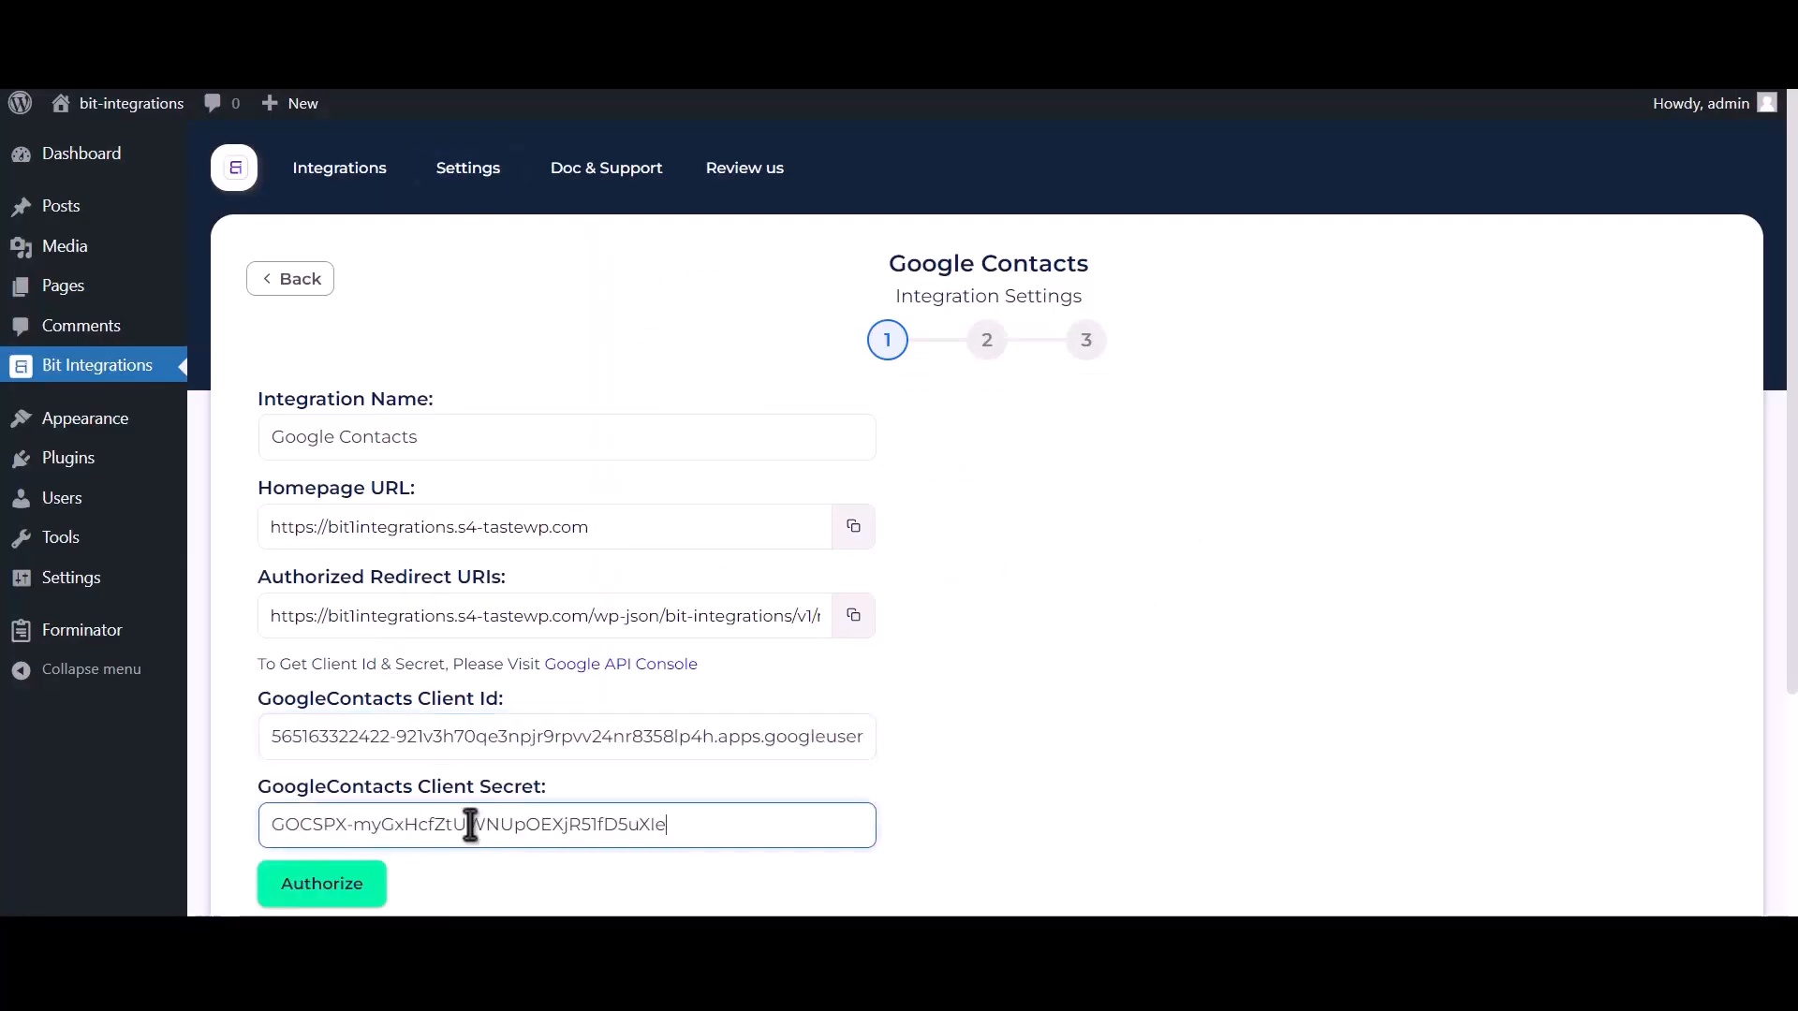
click(354, 888)
click(267, 258)
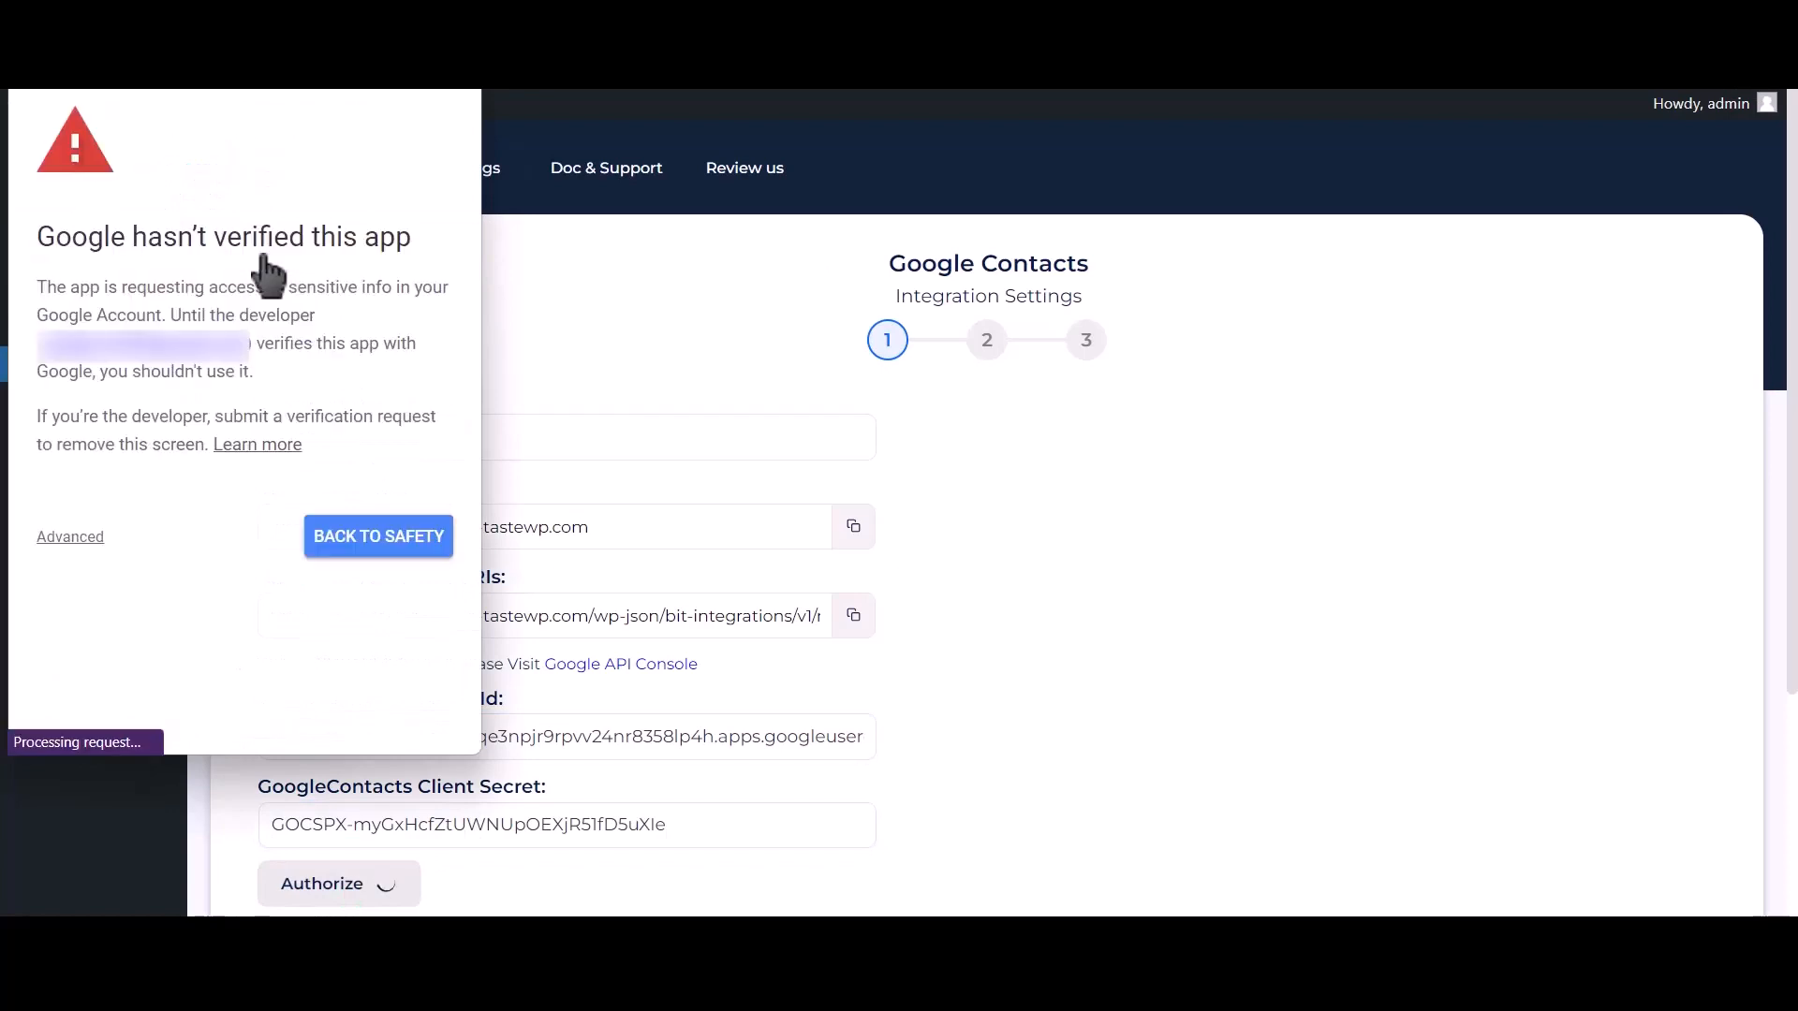
Proceed past the unverified-app warning to s4-tastewp.com and allow access to contacts.
click(73, 538)
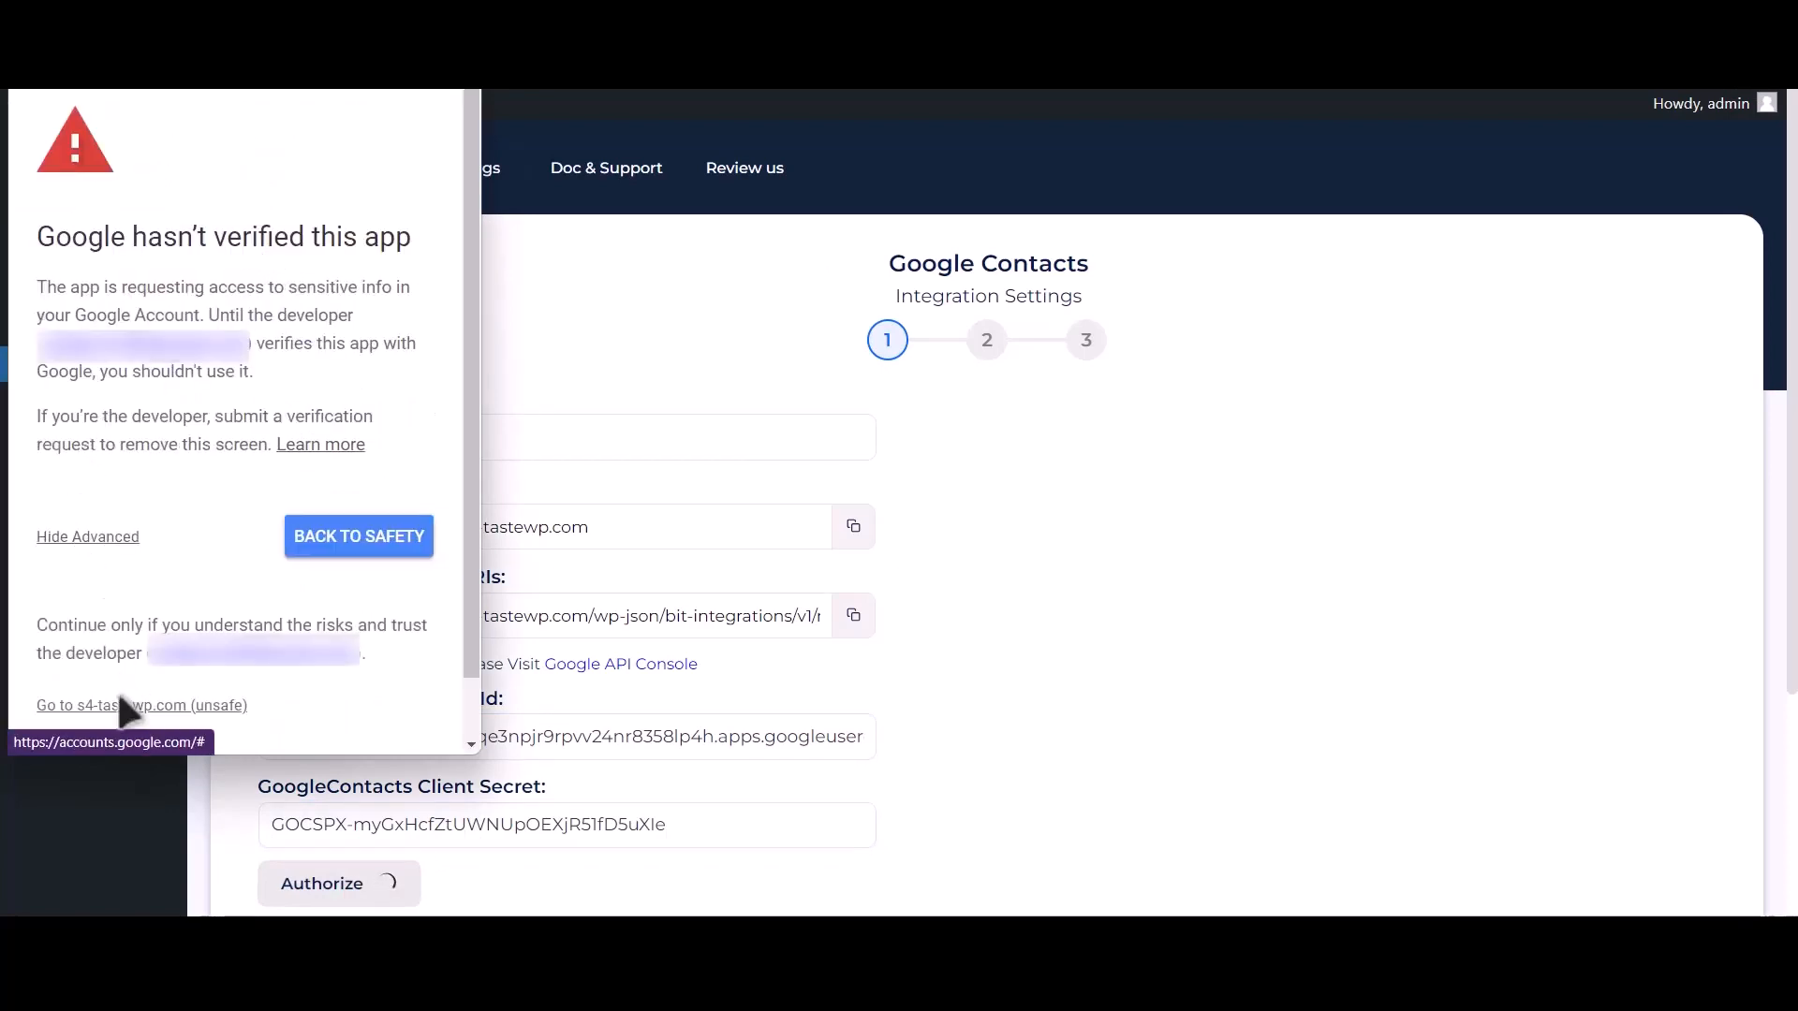
click(192, 708)
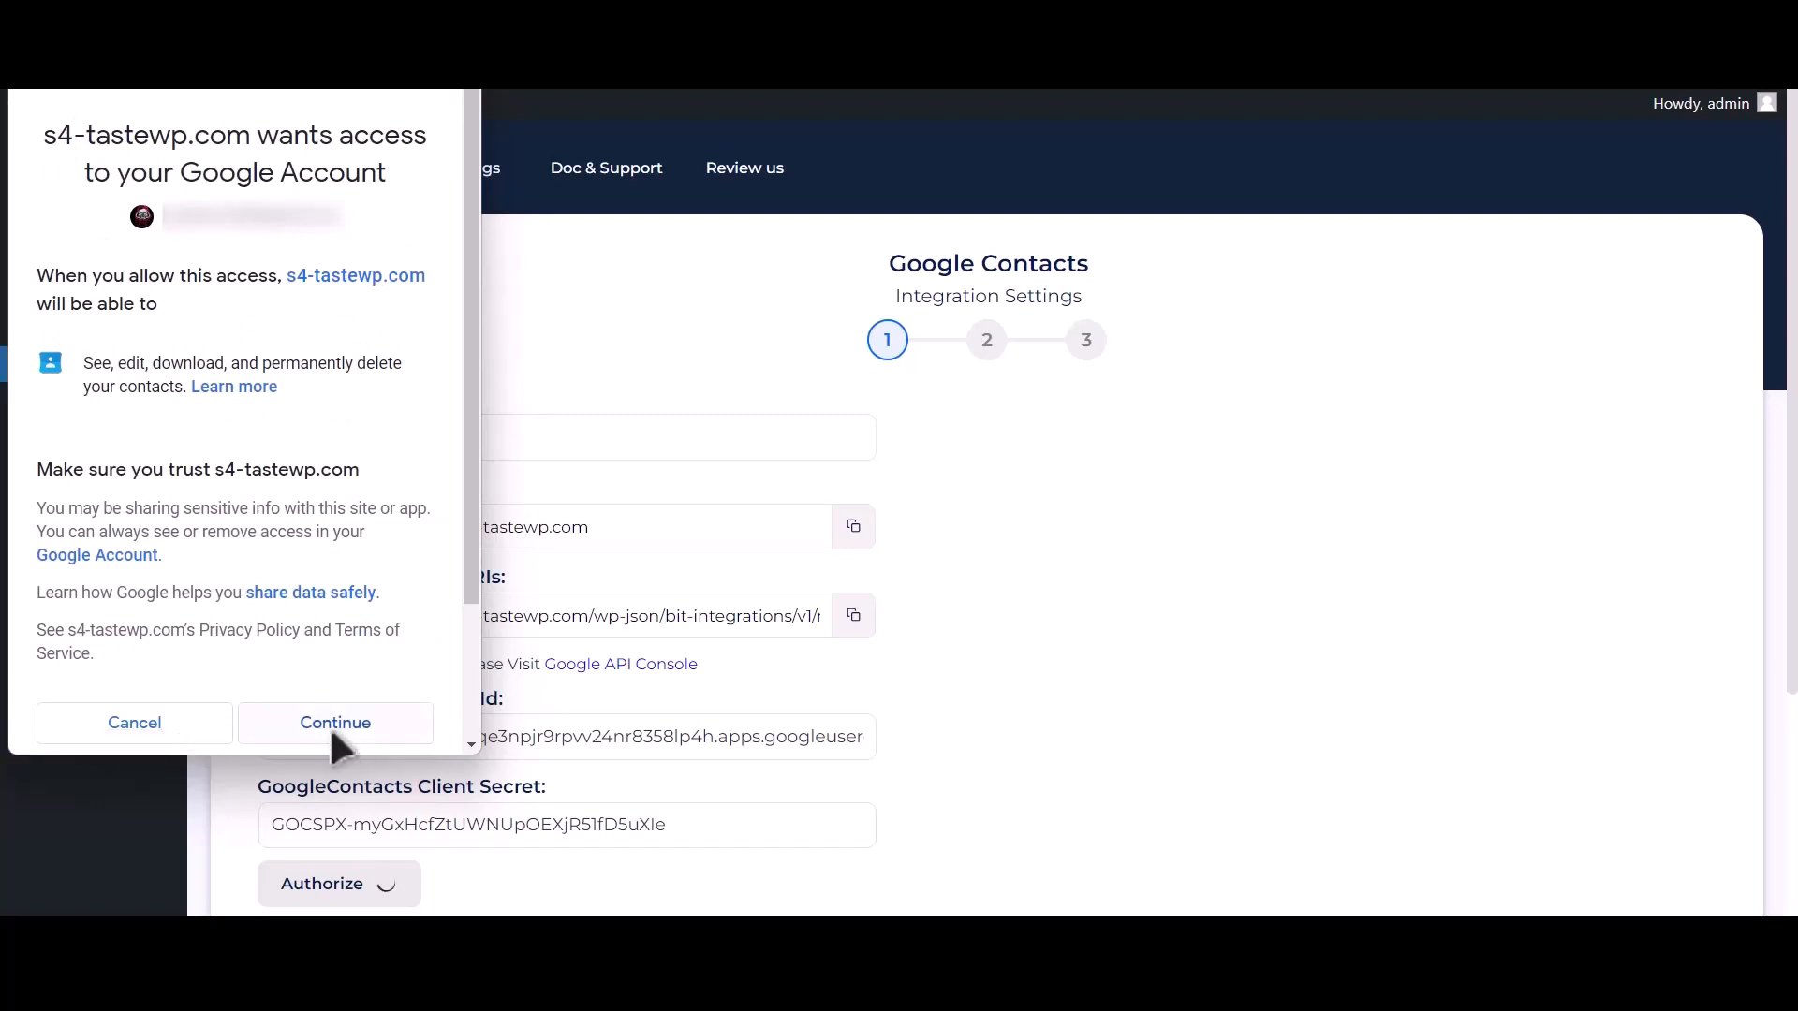
click(335, 735)
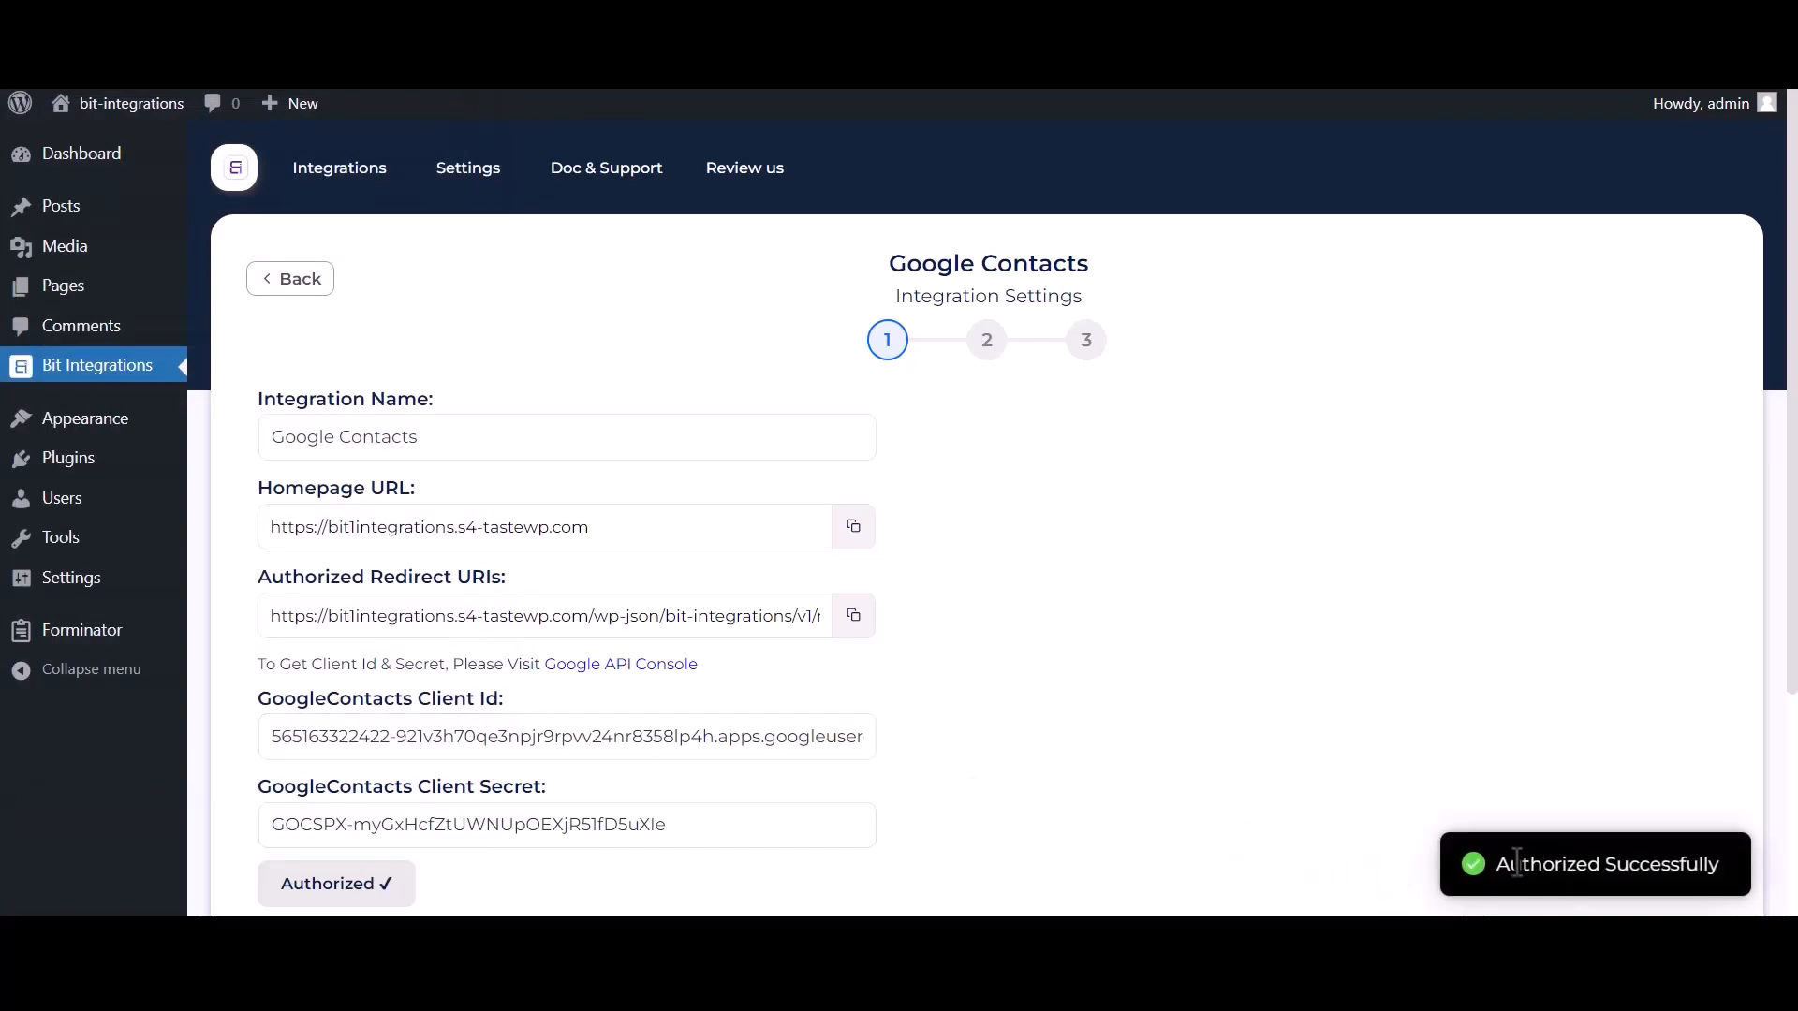
drag(1498, 865, 1715, 861)
Move on to field mapping and choose the 'Create a contact' action.
scroll(1409, 838, down, 3)
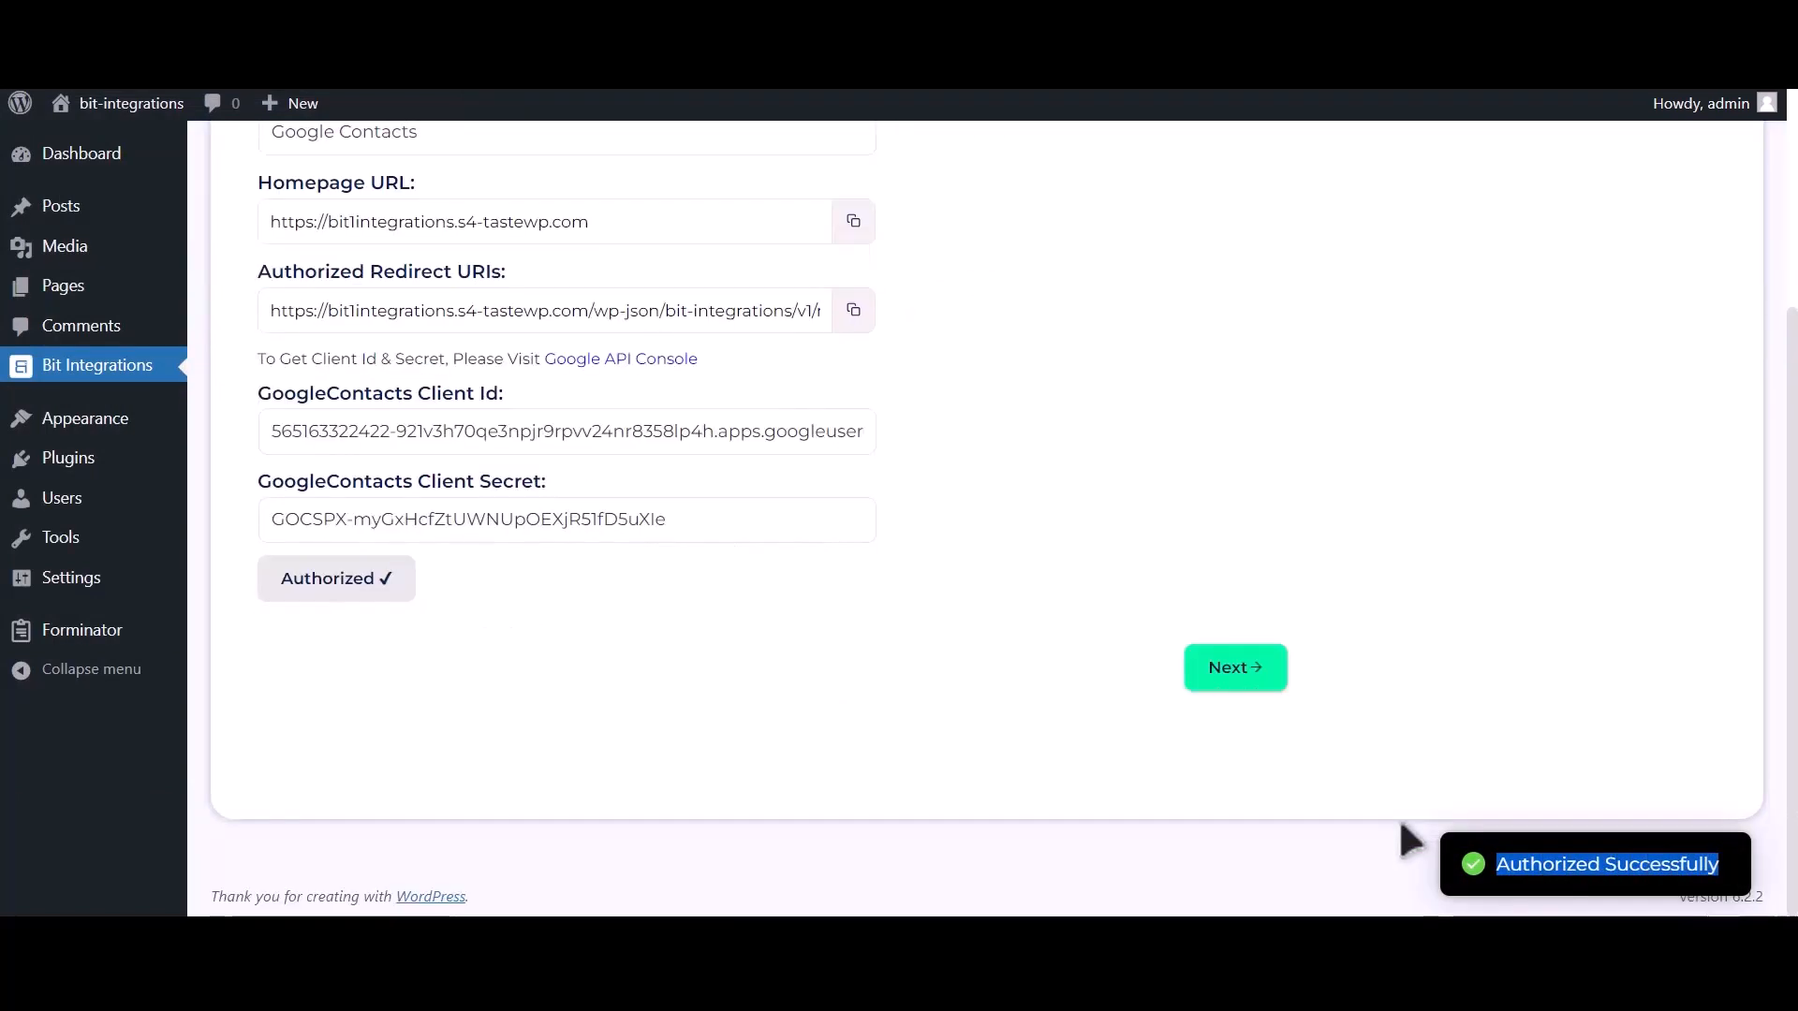
click(1239, 681)
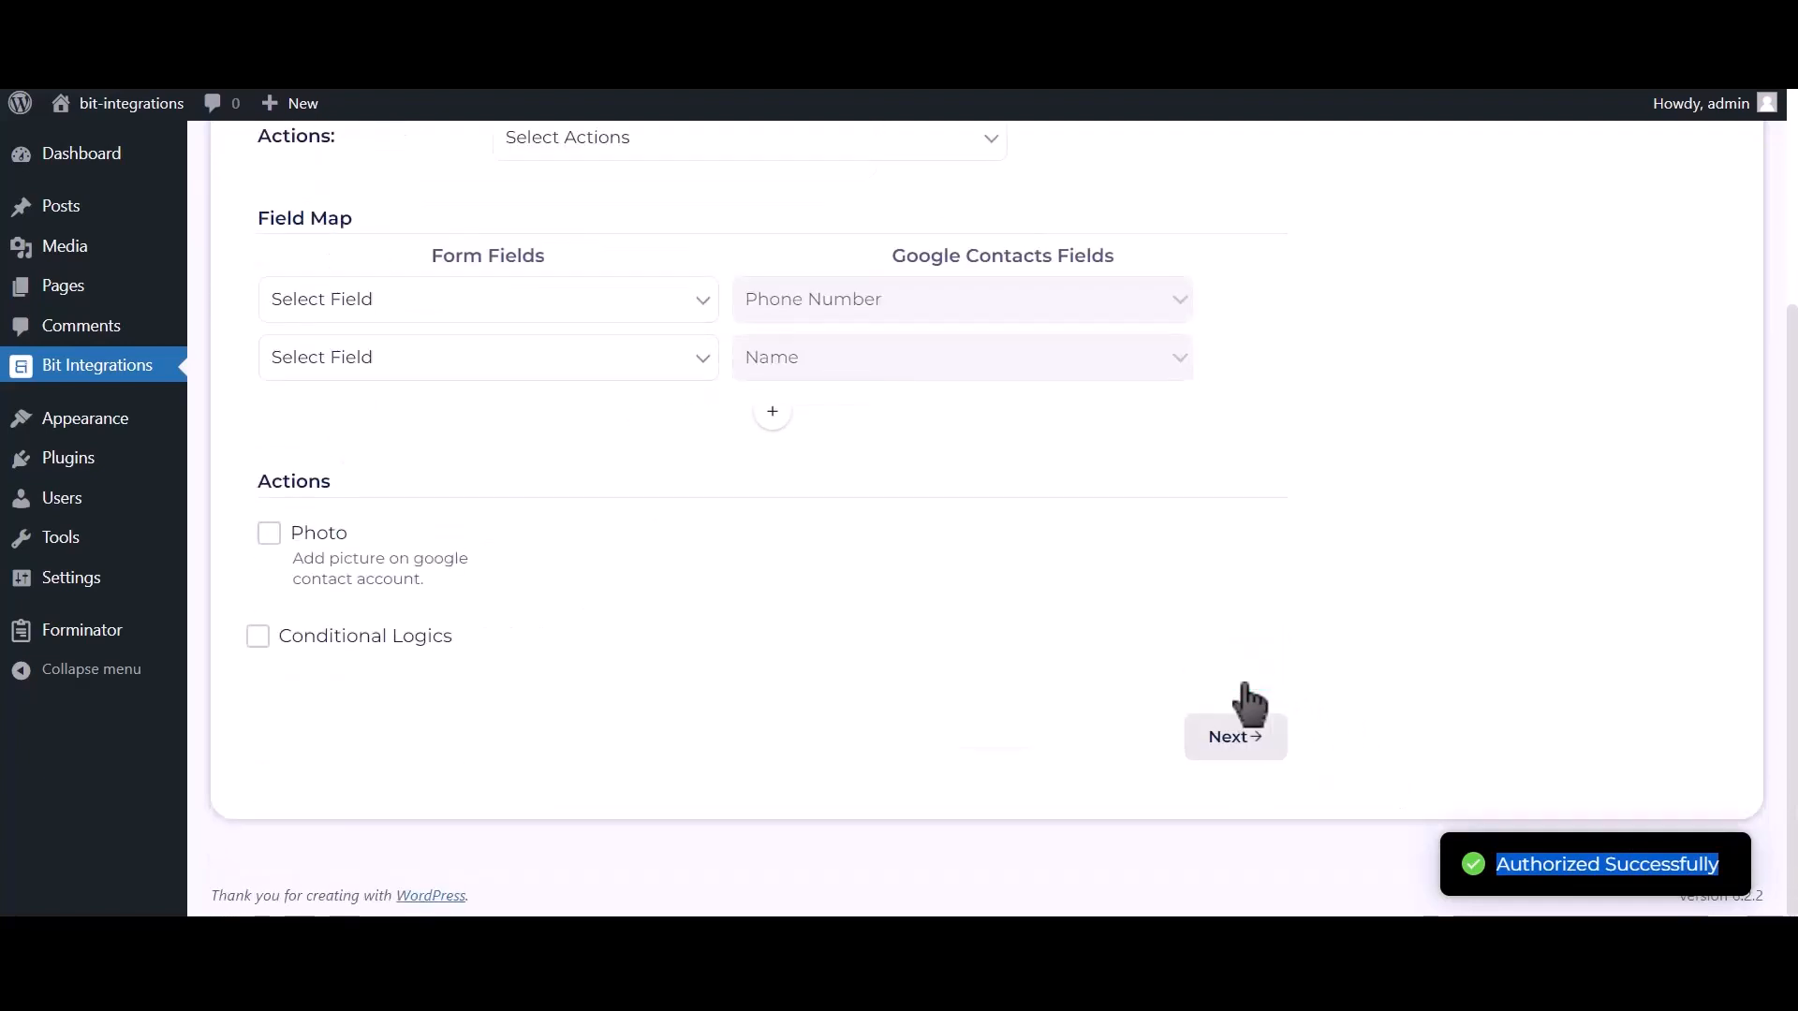
scroll(770, 562, up, 2)
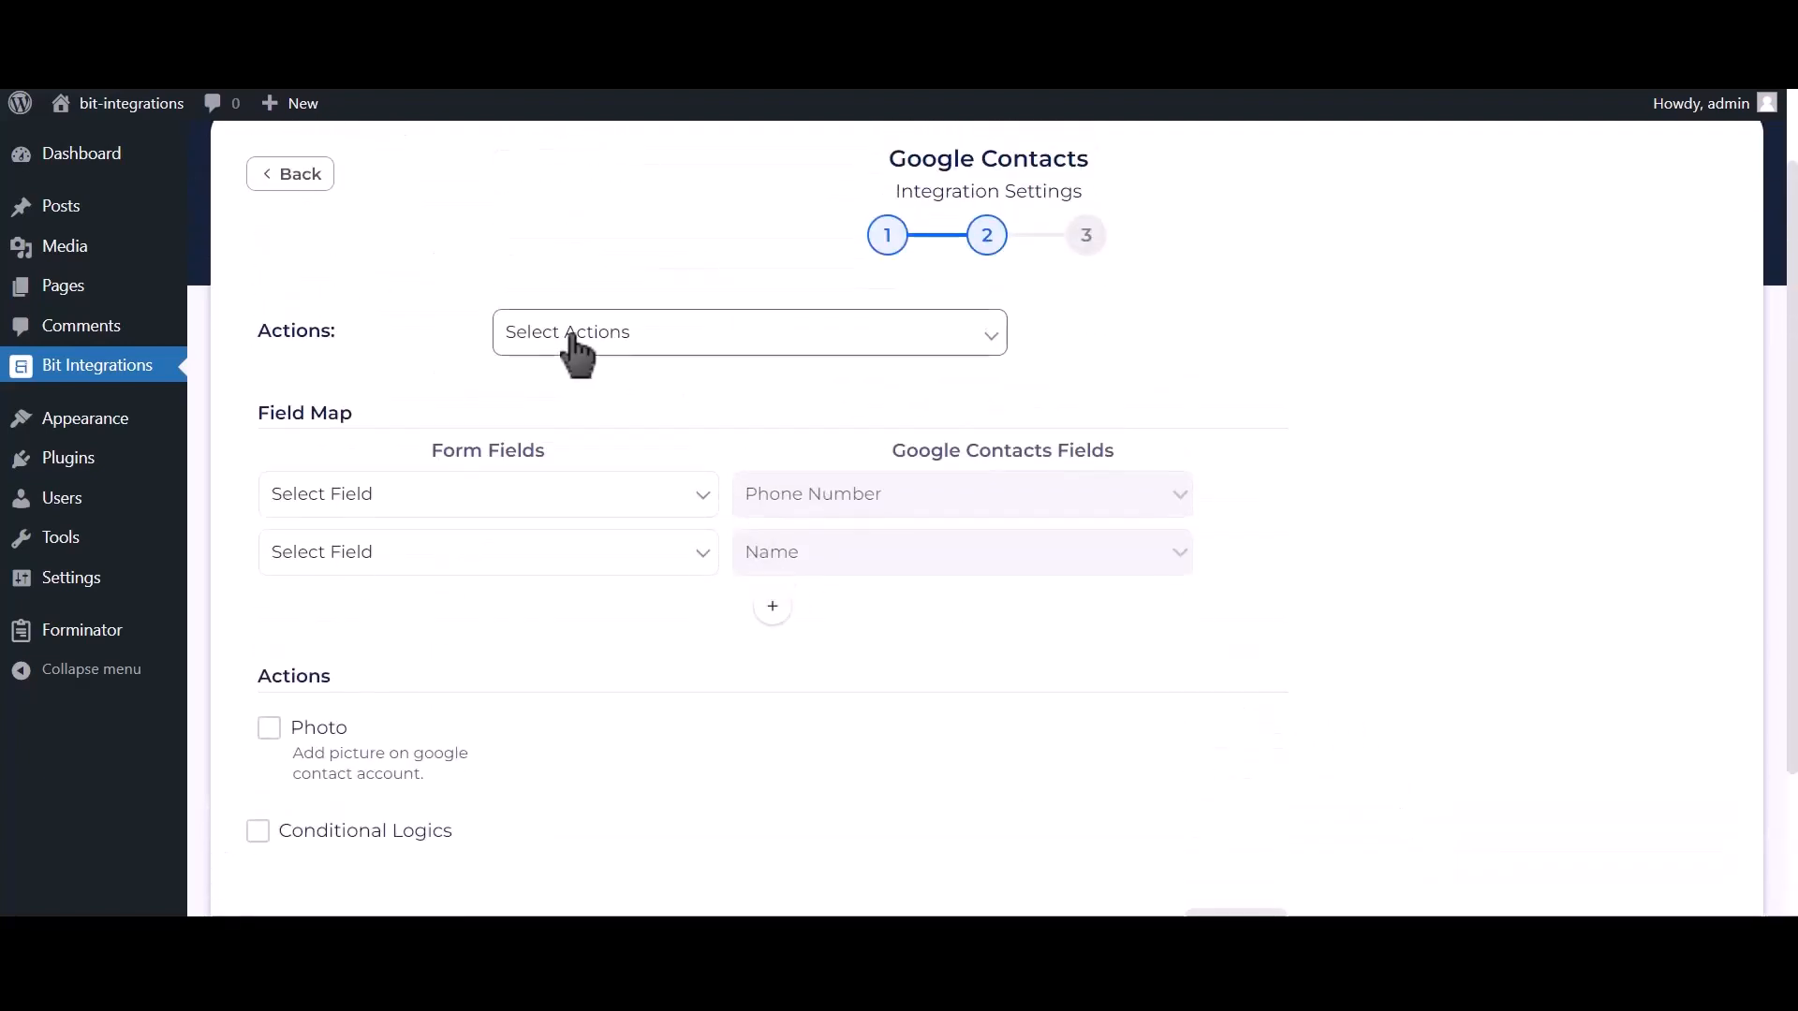
click(711, 348)
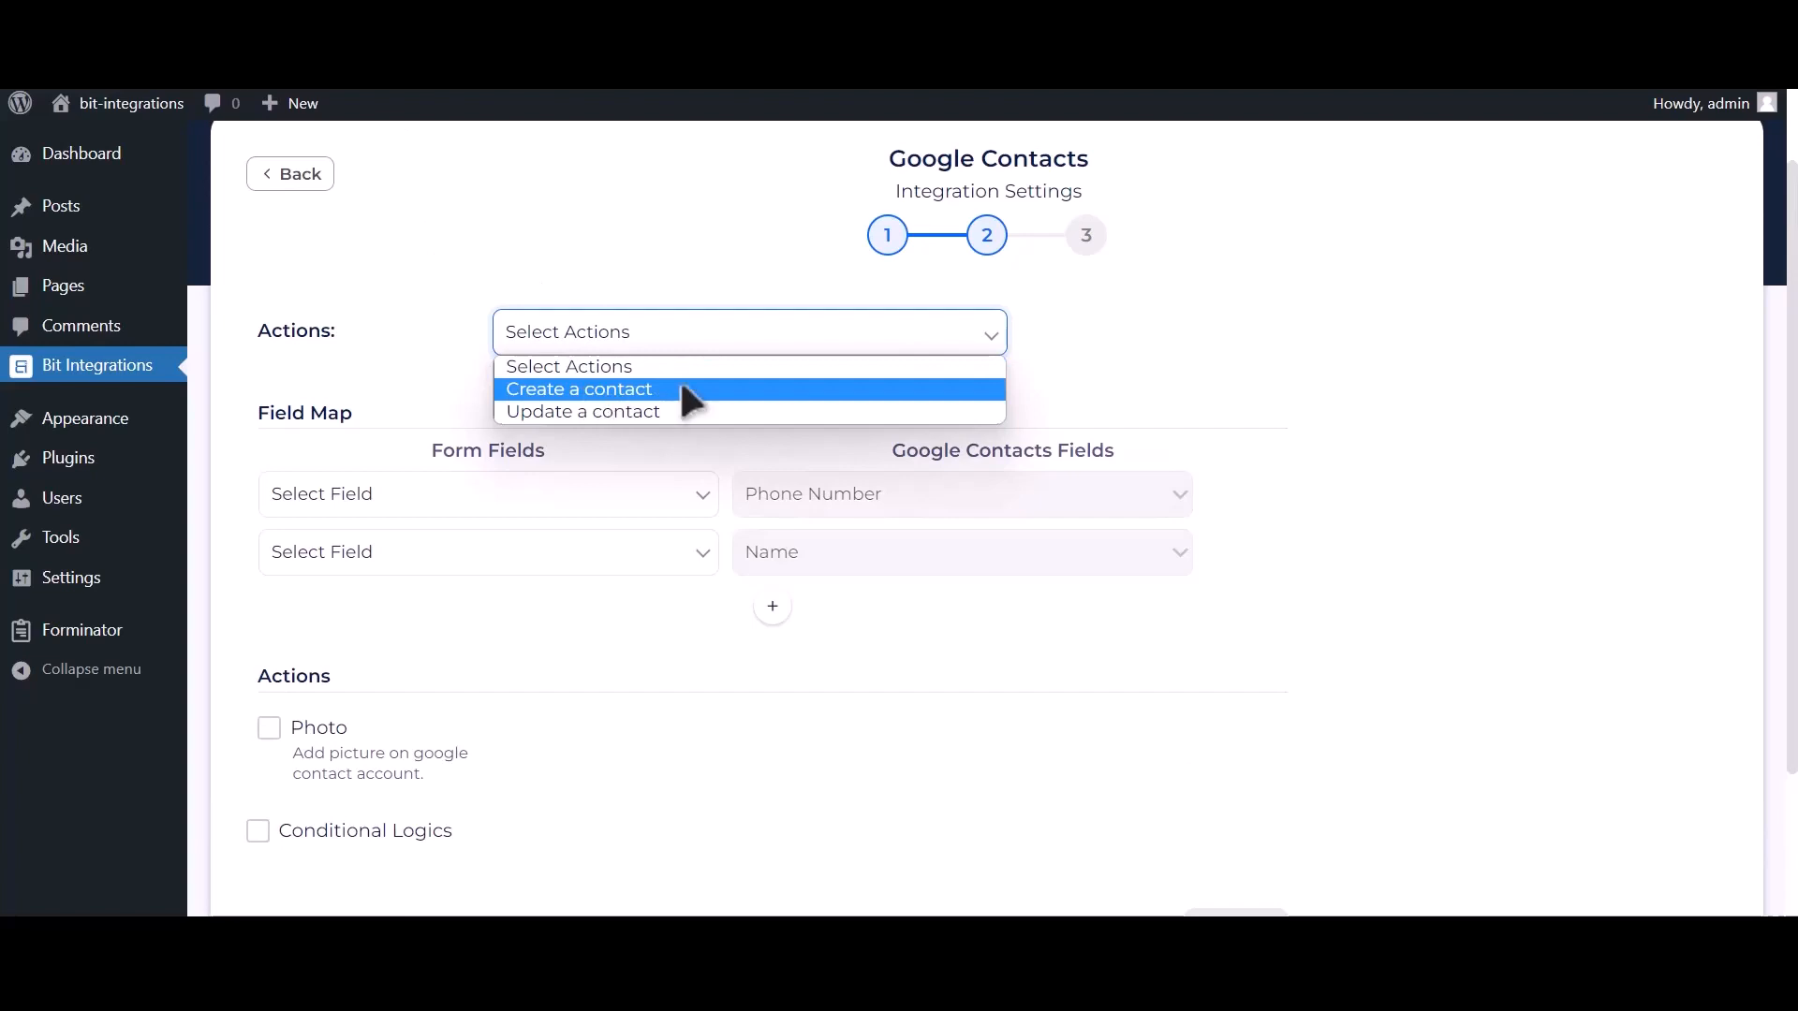
click(683, 388)
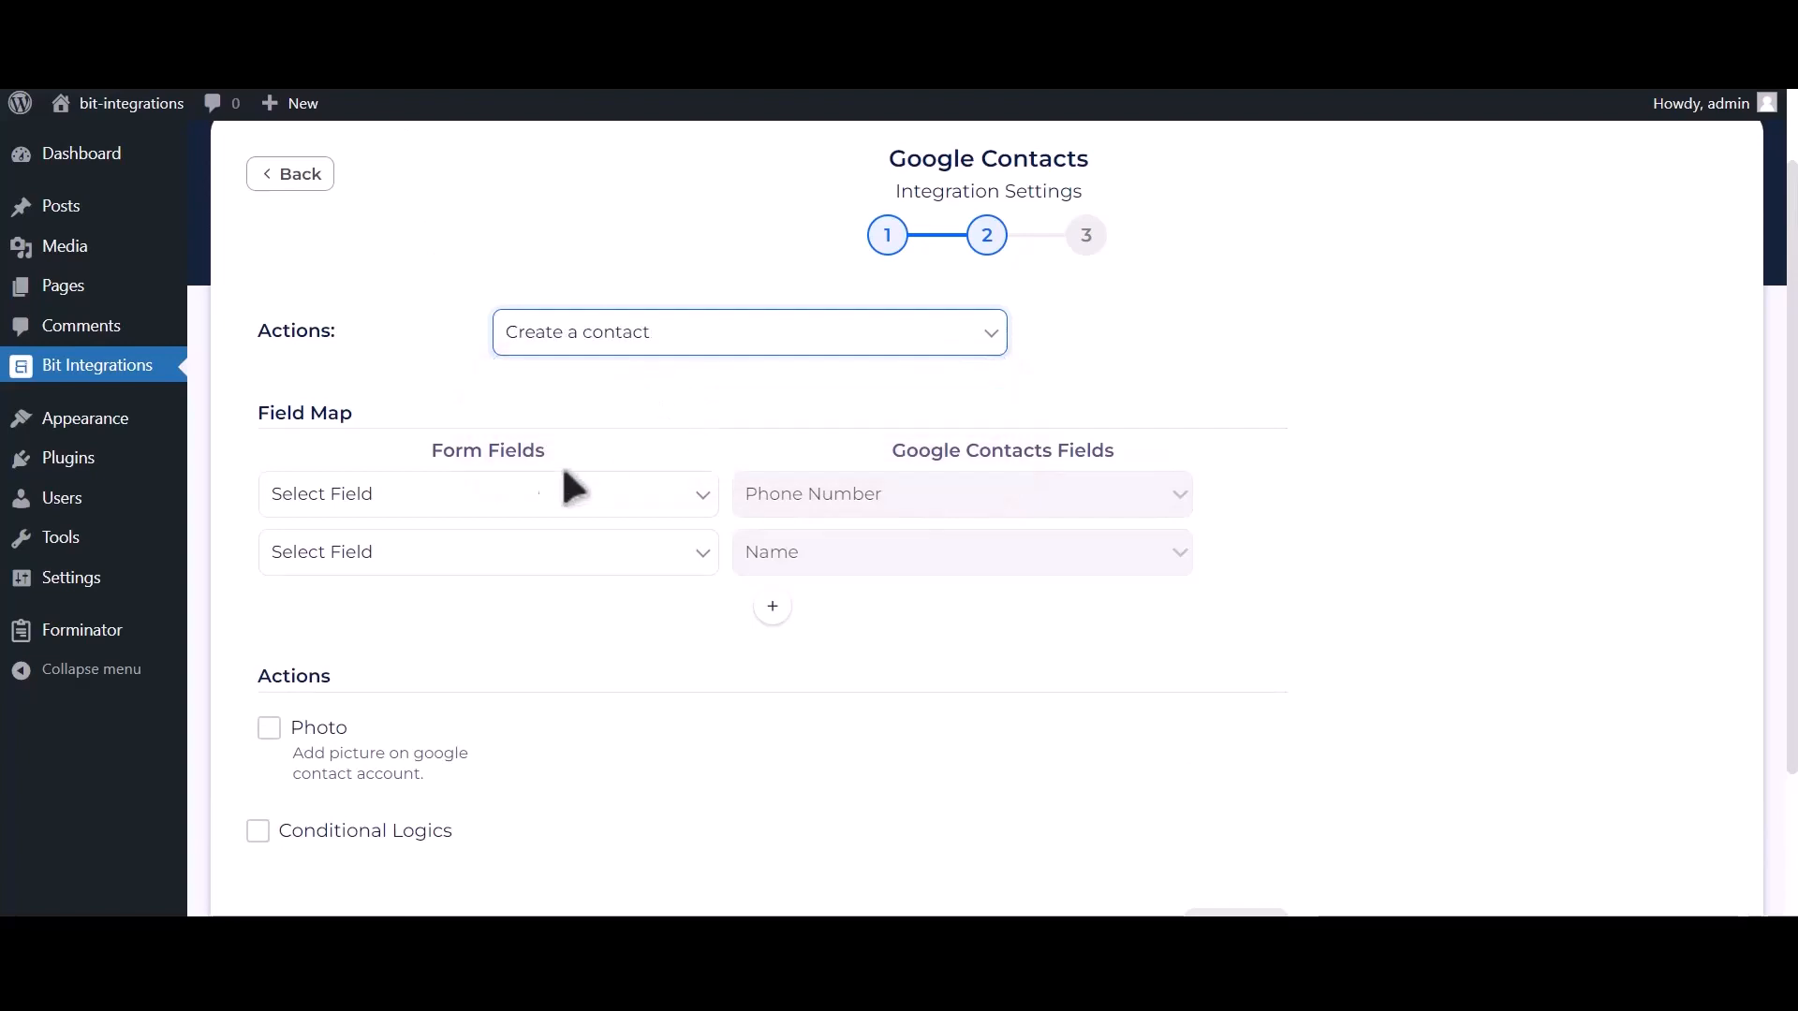
Map Phone Number-1, Name-1 and Email Address-1 to the contact's phone number, name and email.
click(454, 501)
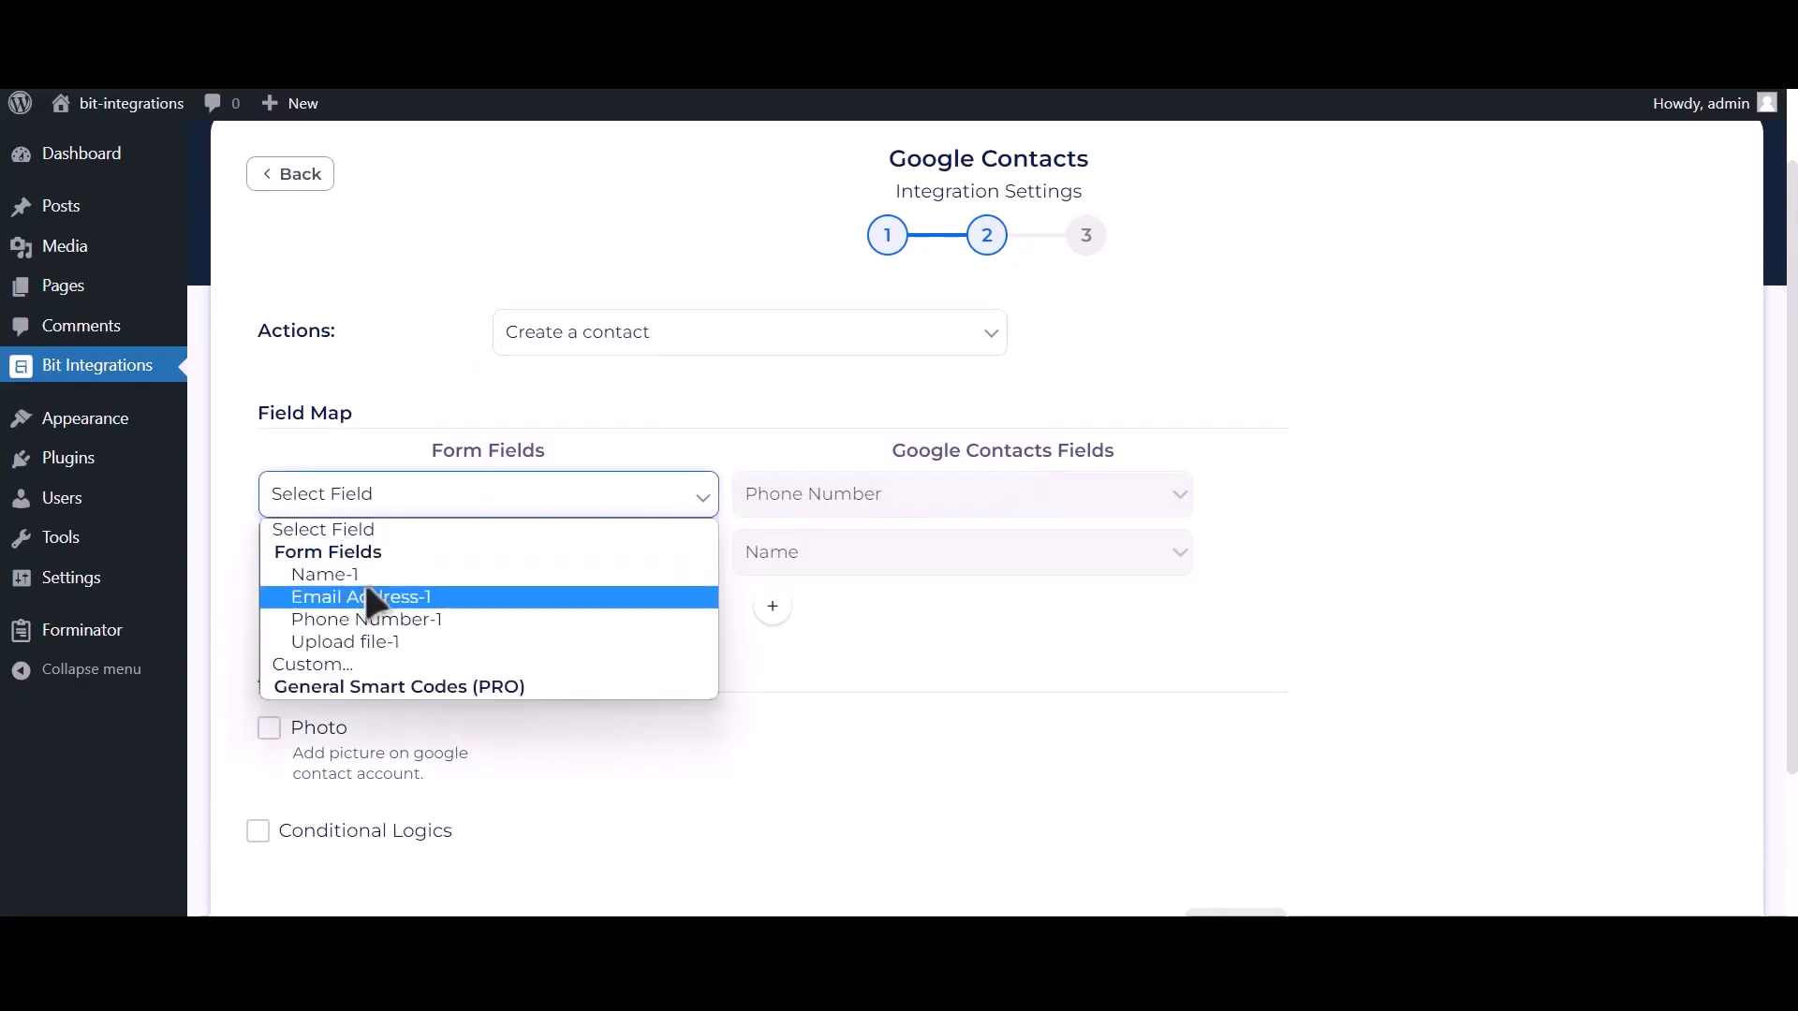
click(447, 621)
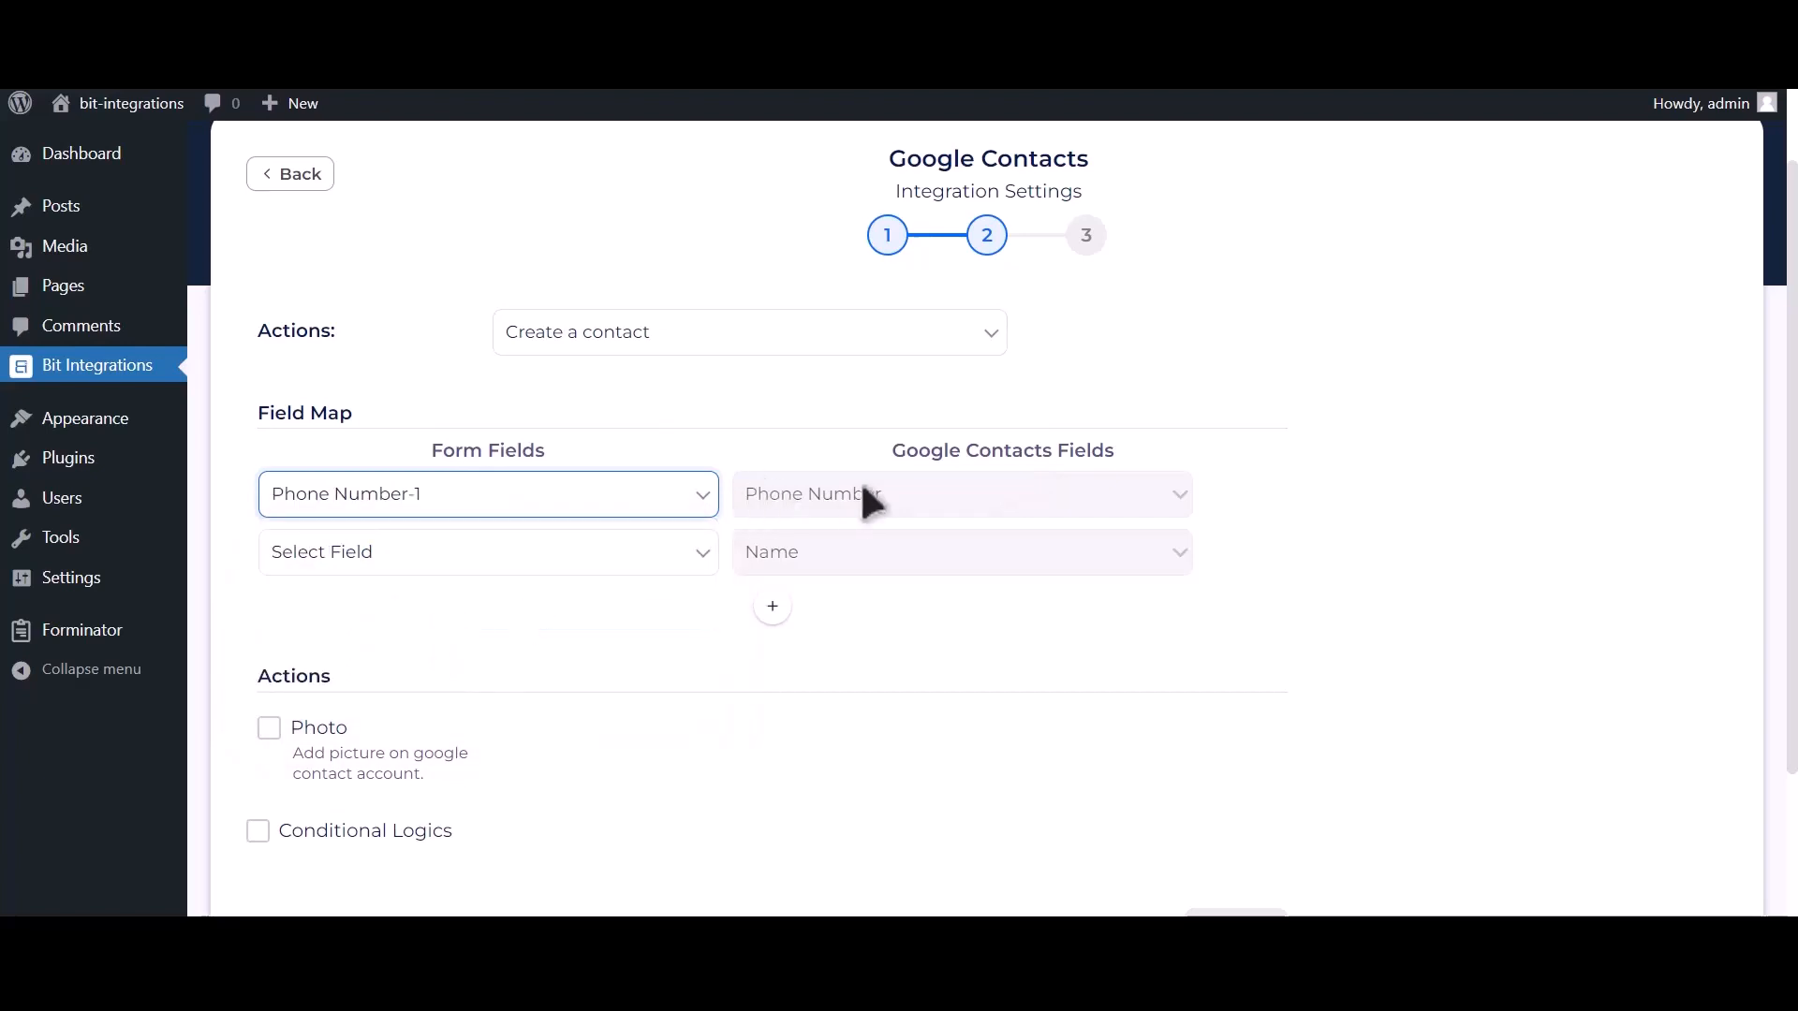
click(588, 560)
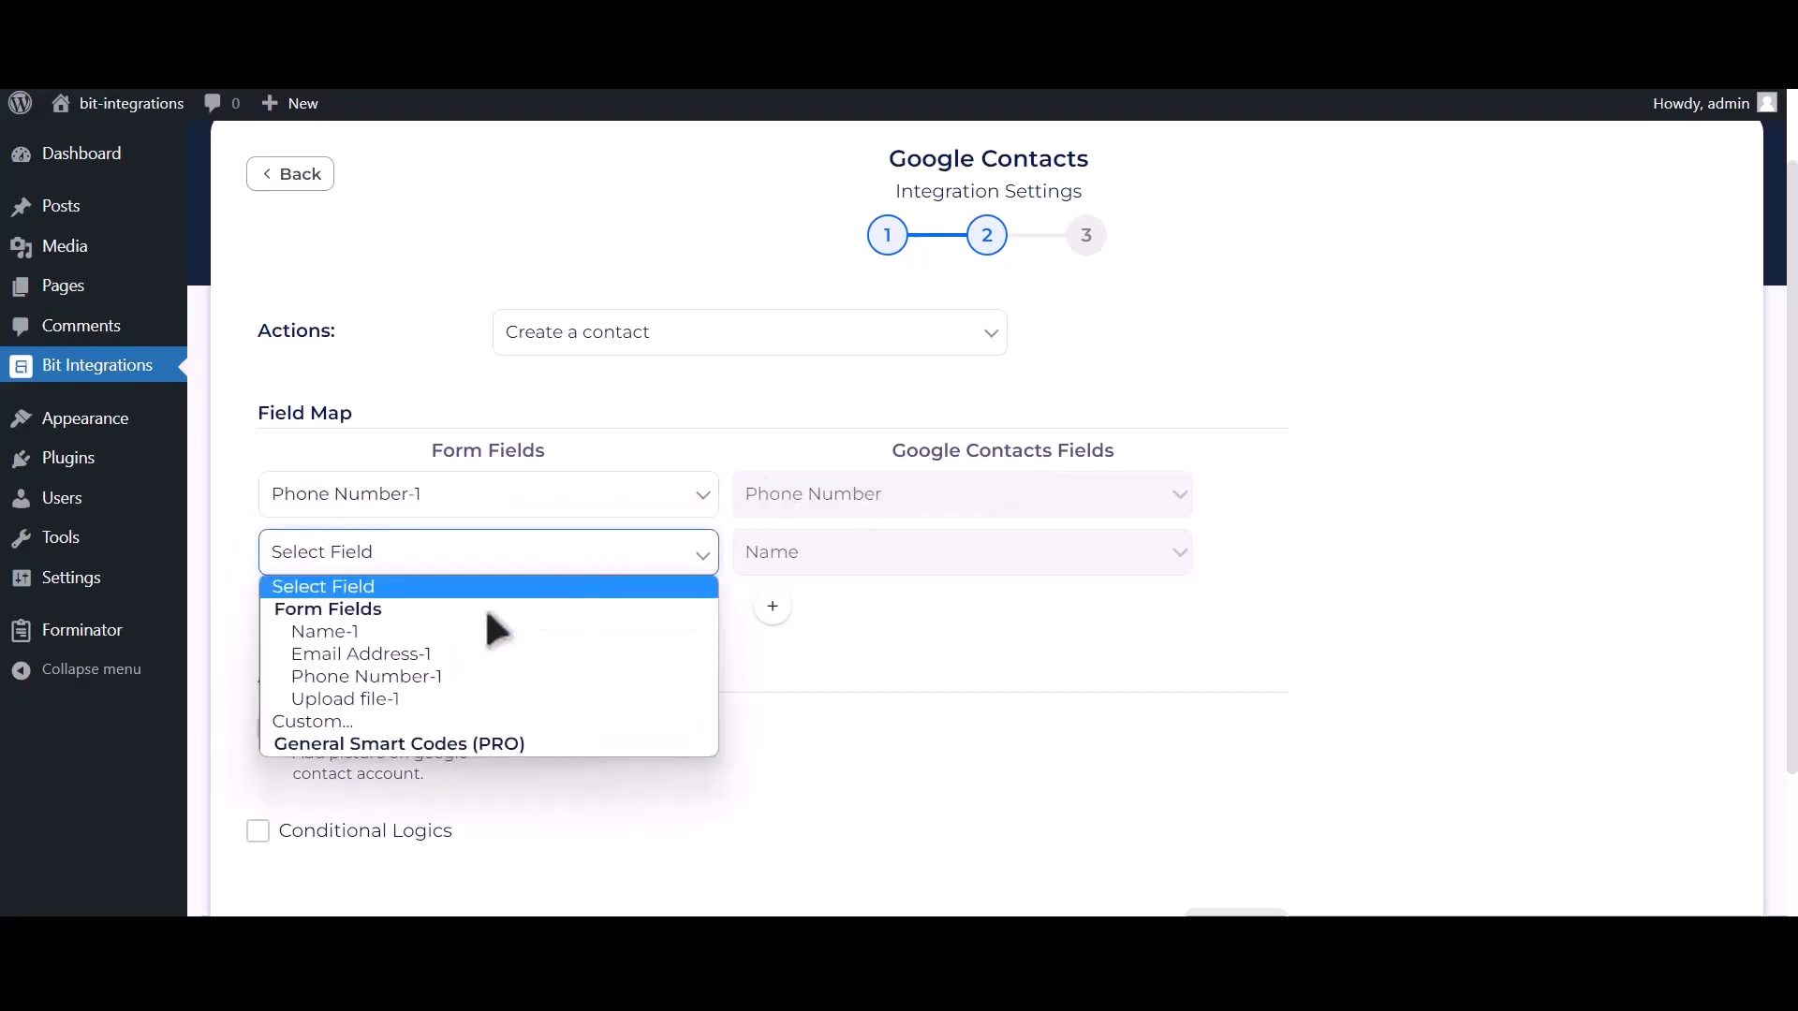
click(452, 629)
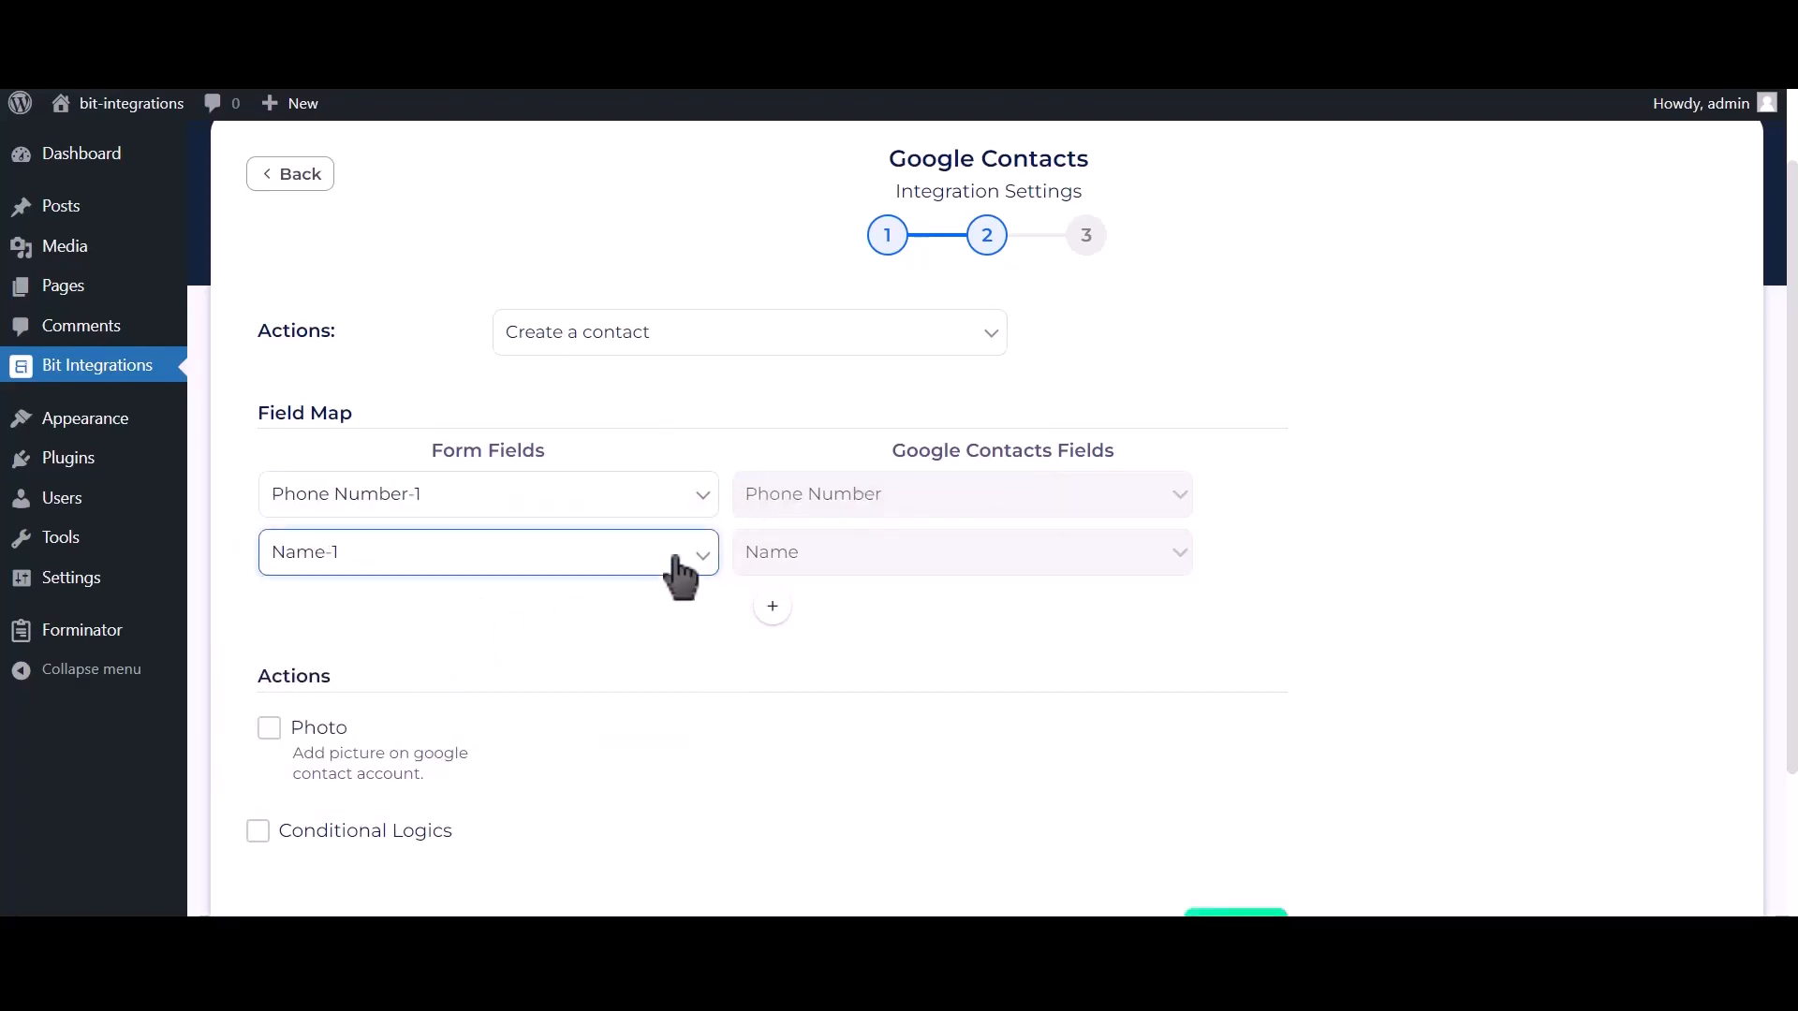
click(772, 611)
click(533, 629)
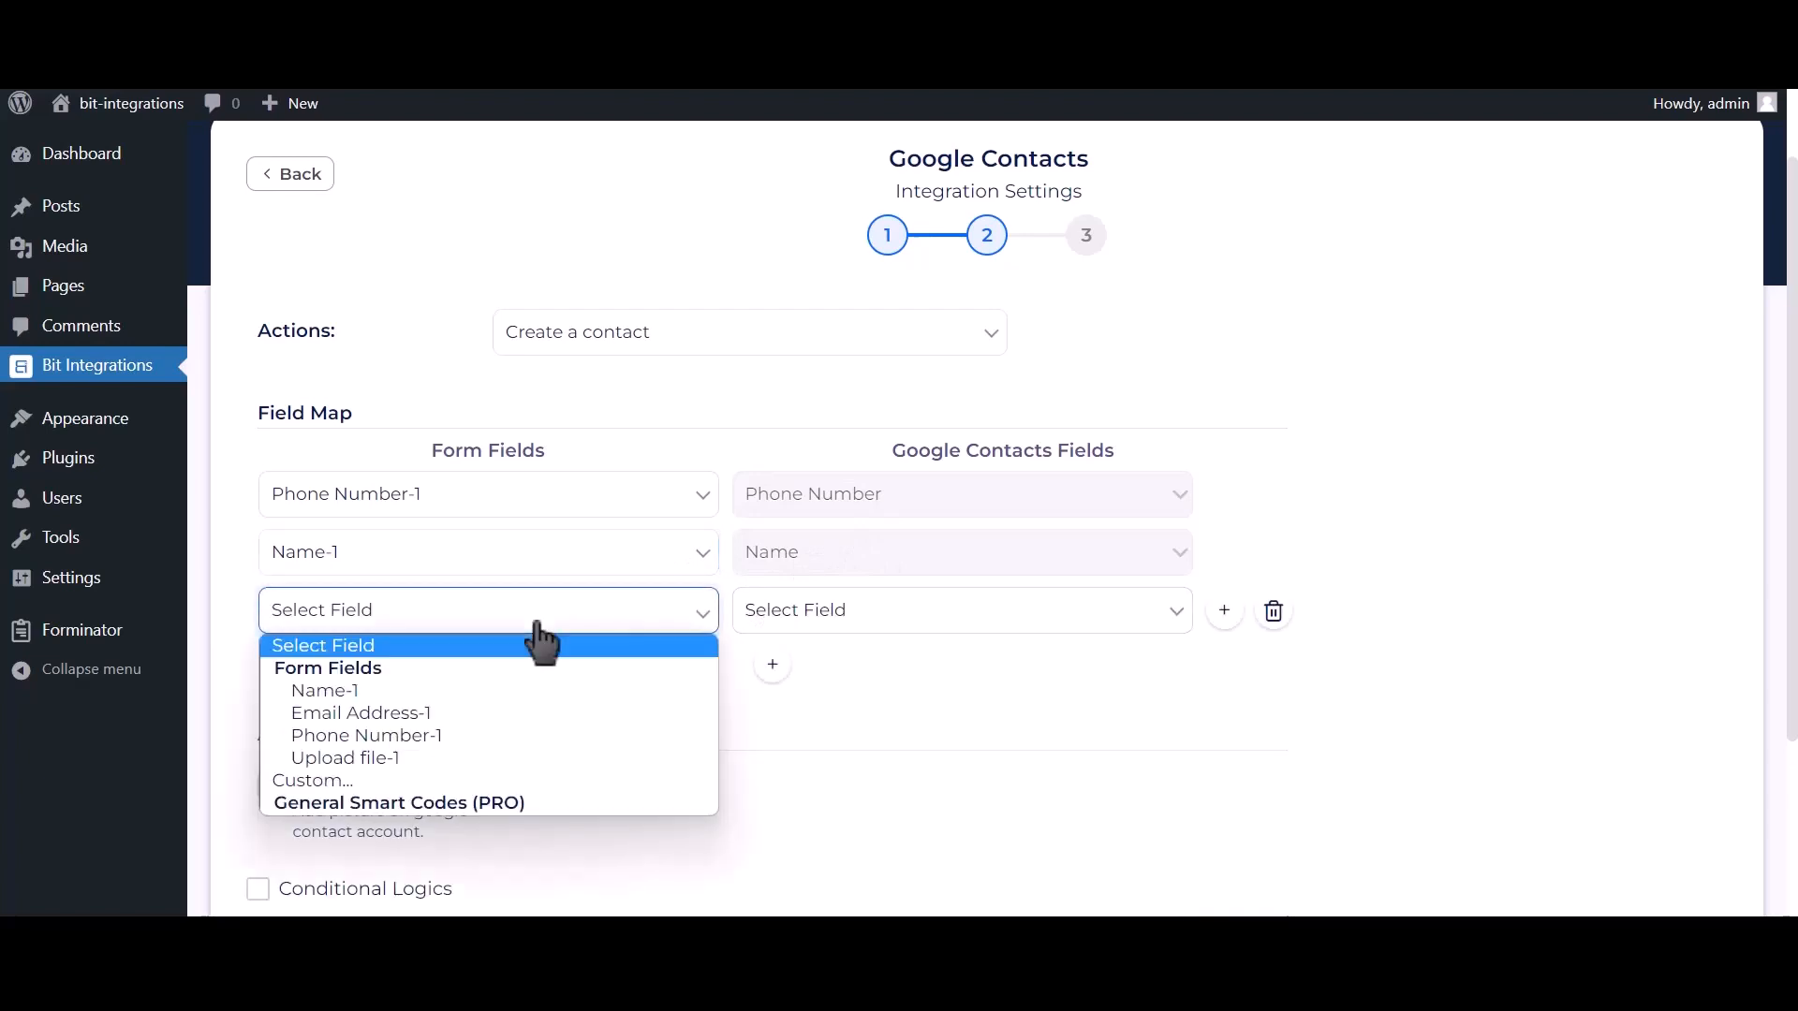
click(459, 713)
click(856, 614)
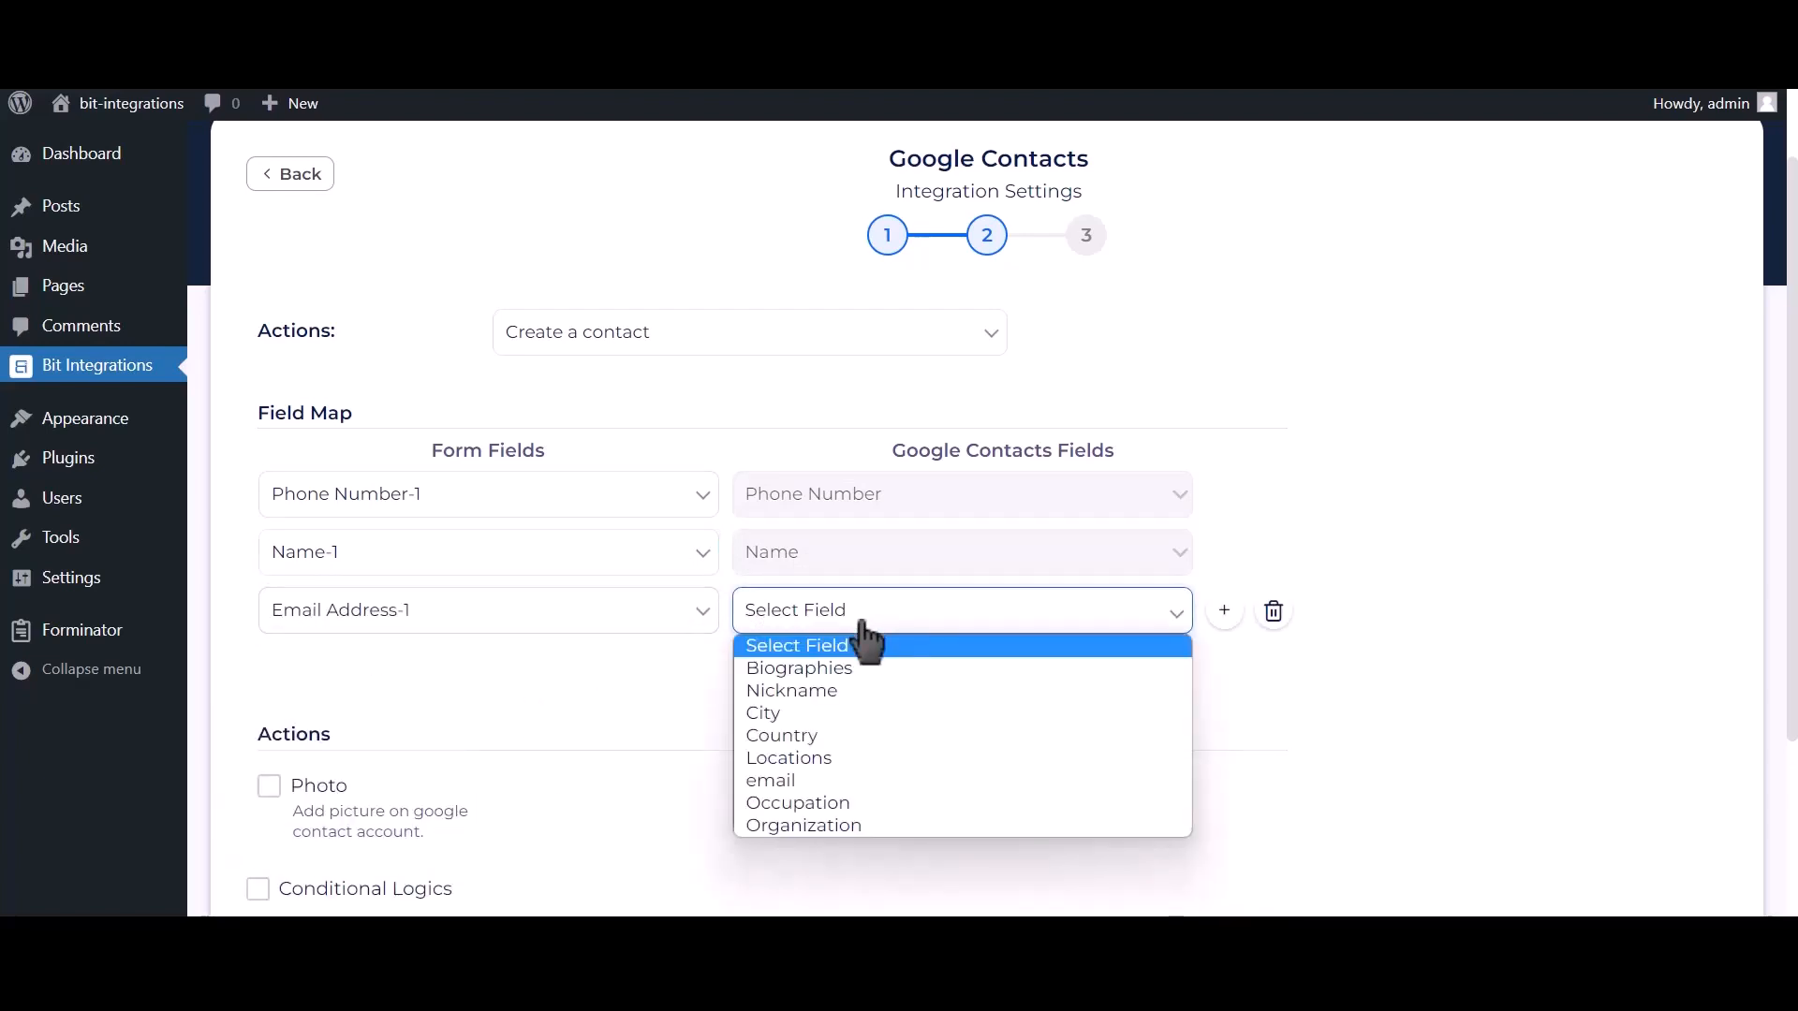
click(785, 778)
scroll(735, 726, down, 1)
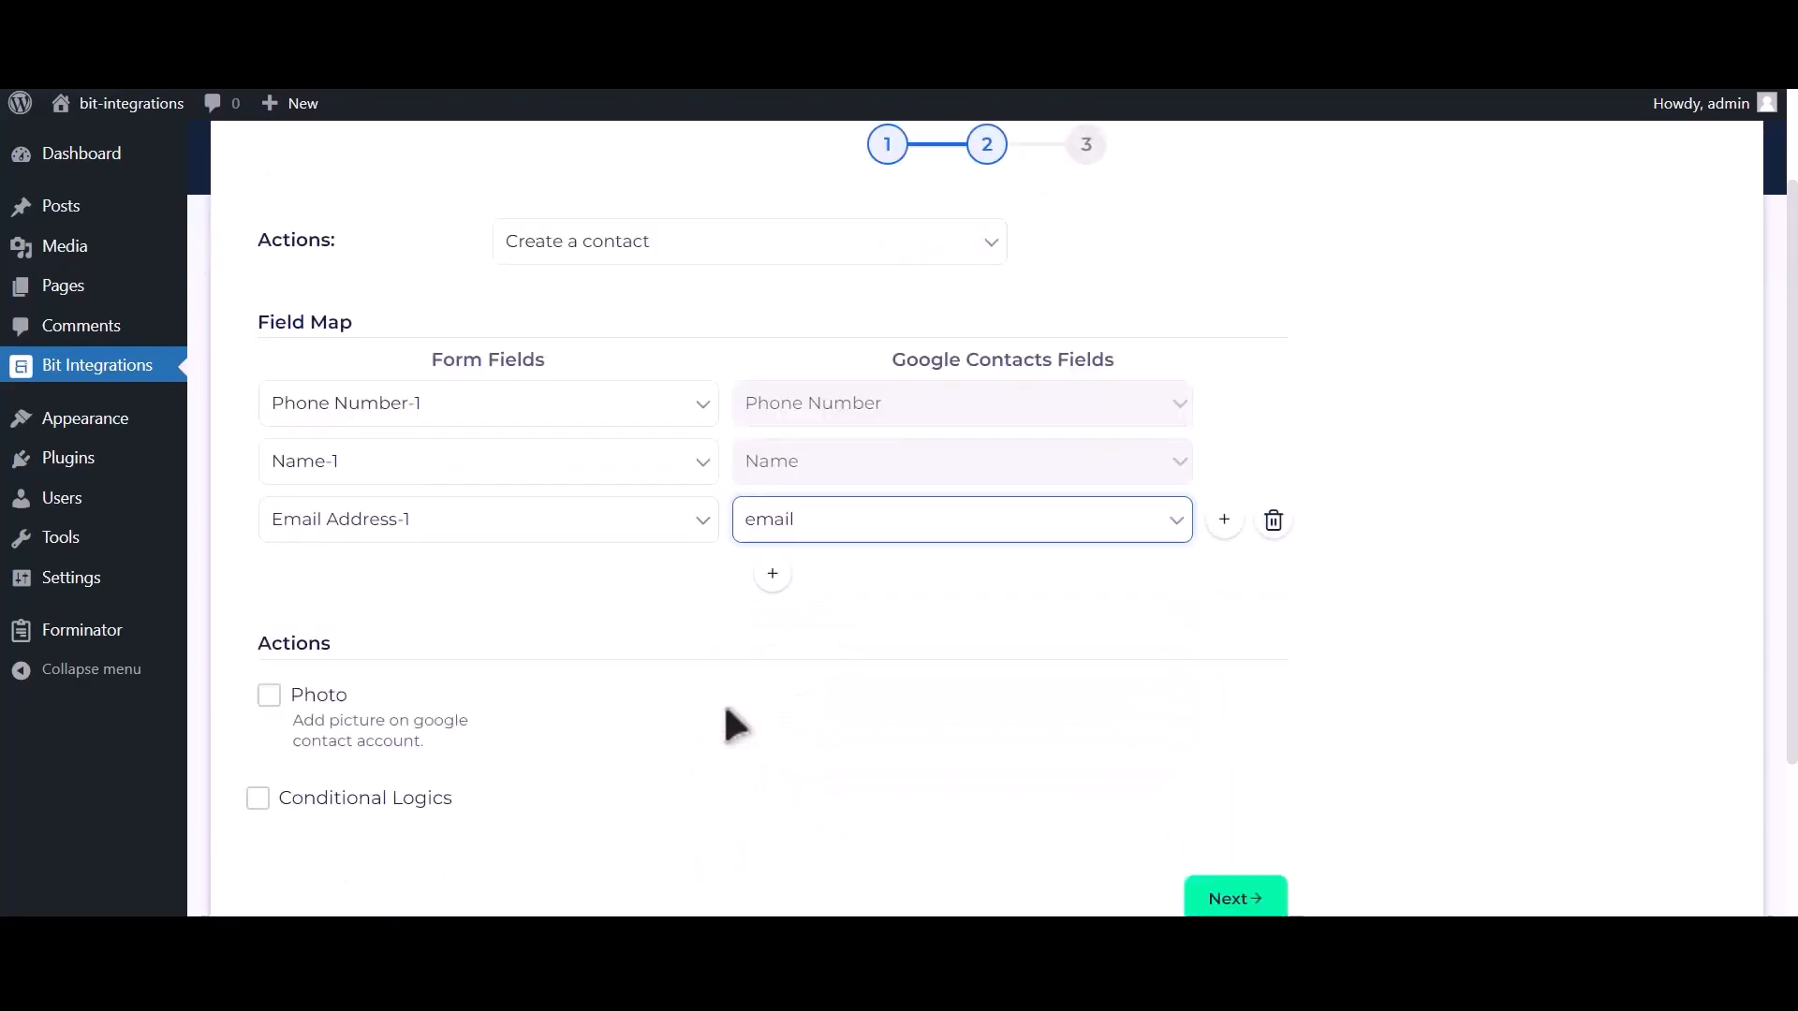
scroll(735, 725, down, 1)
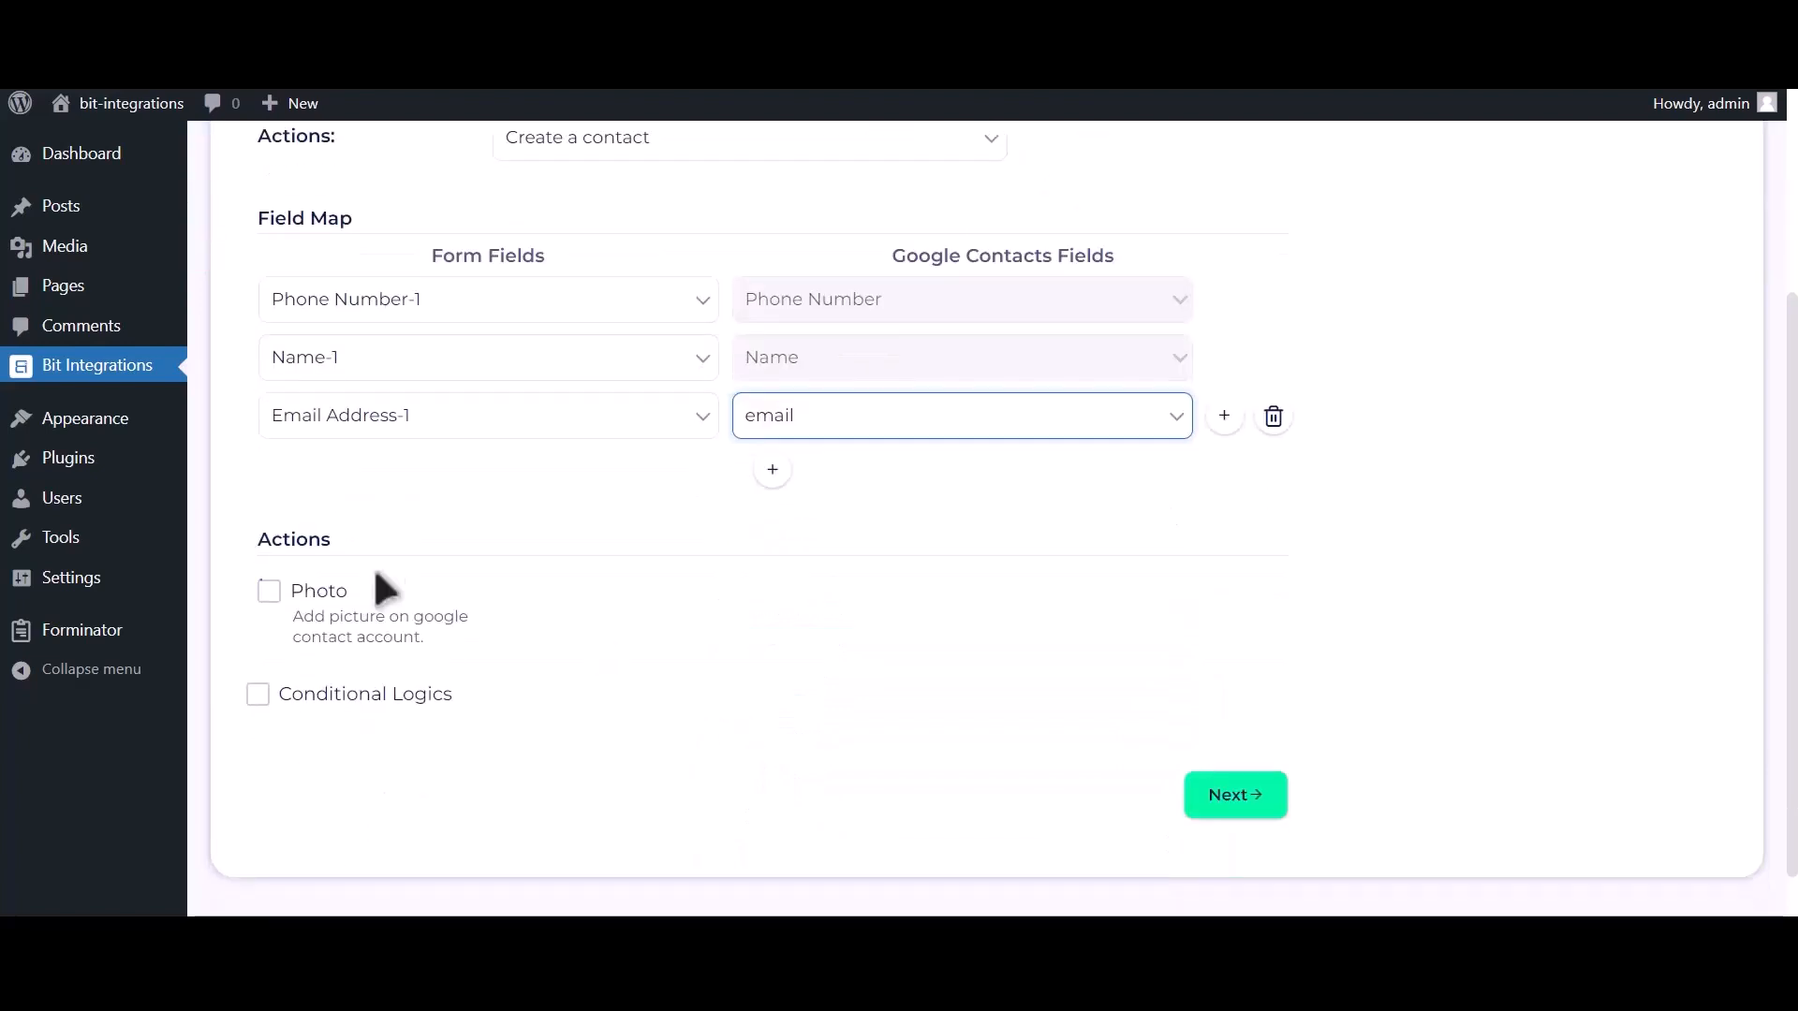
Enable the contact Photo action using the Upload file-1 field as its source.
click(269, 602)
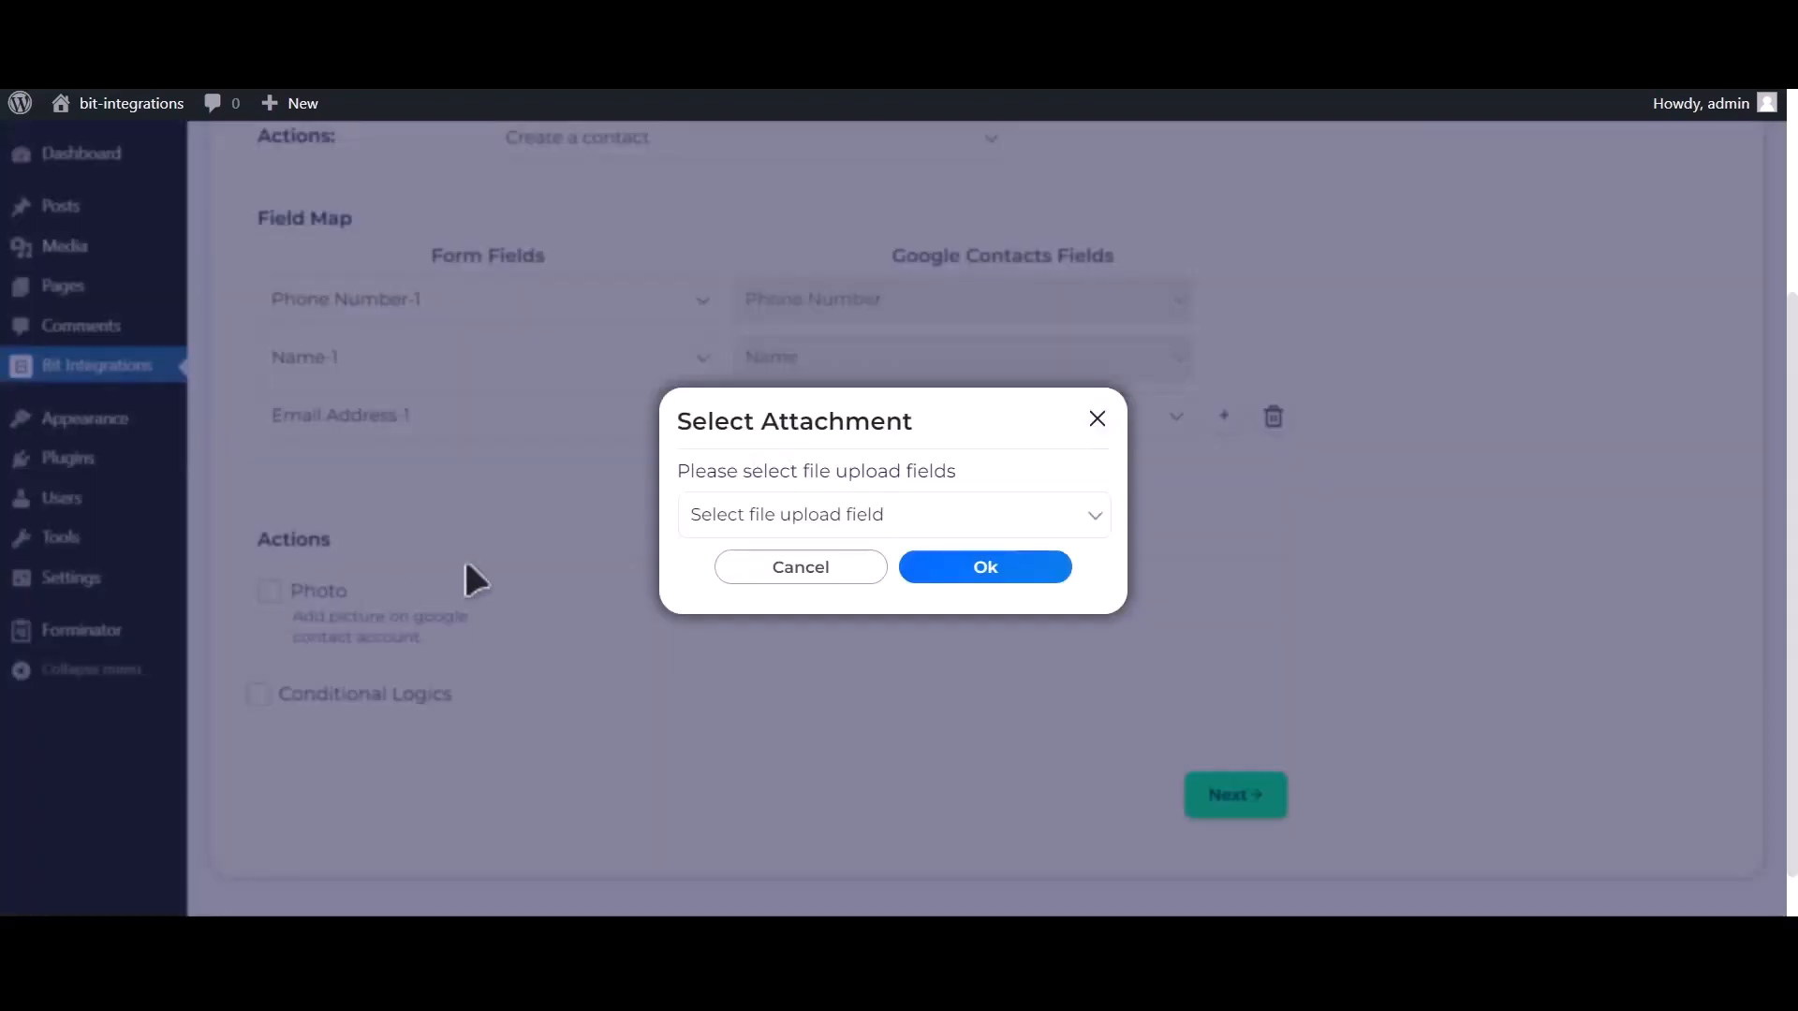
click(897, 517)
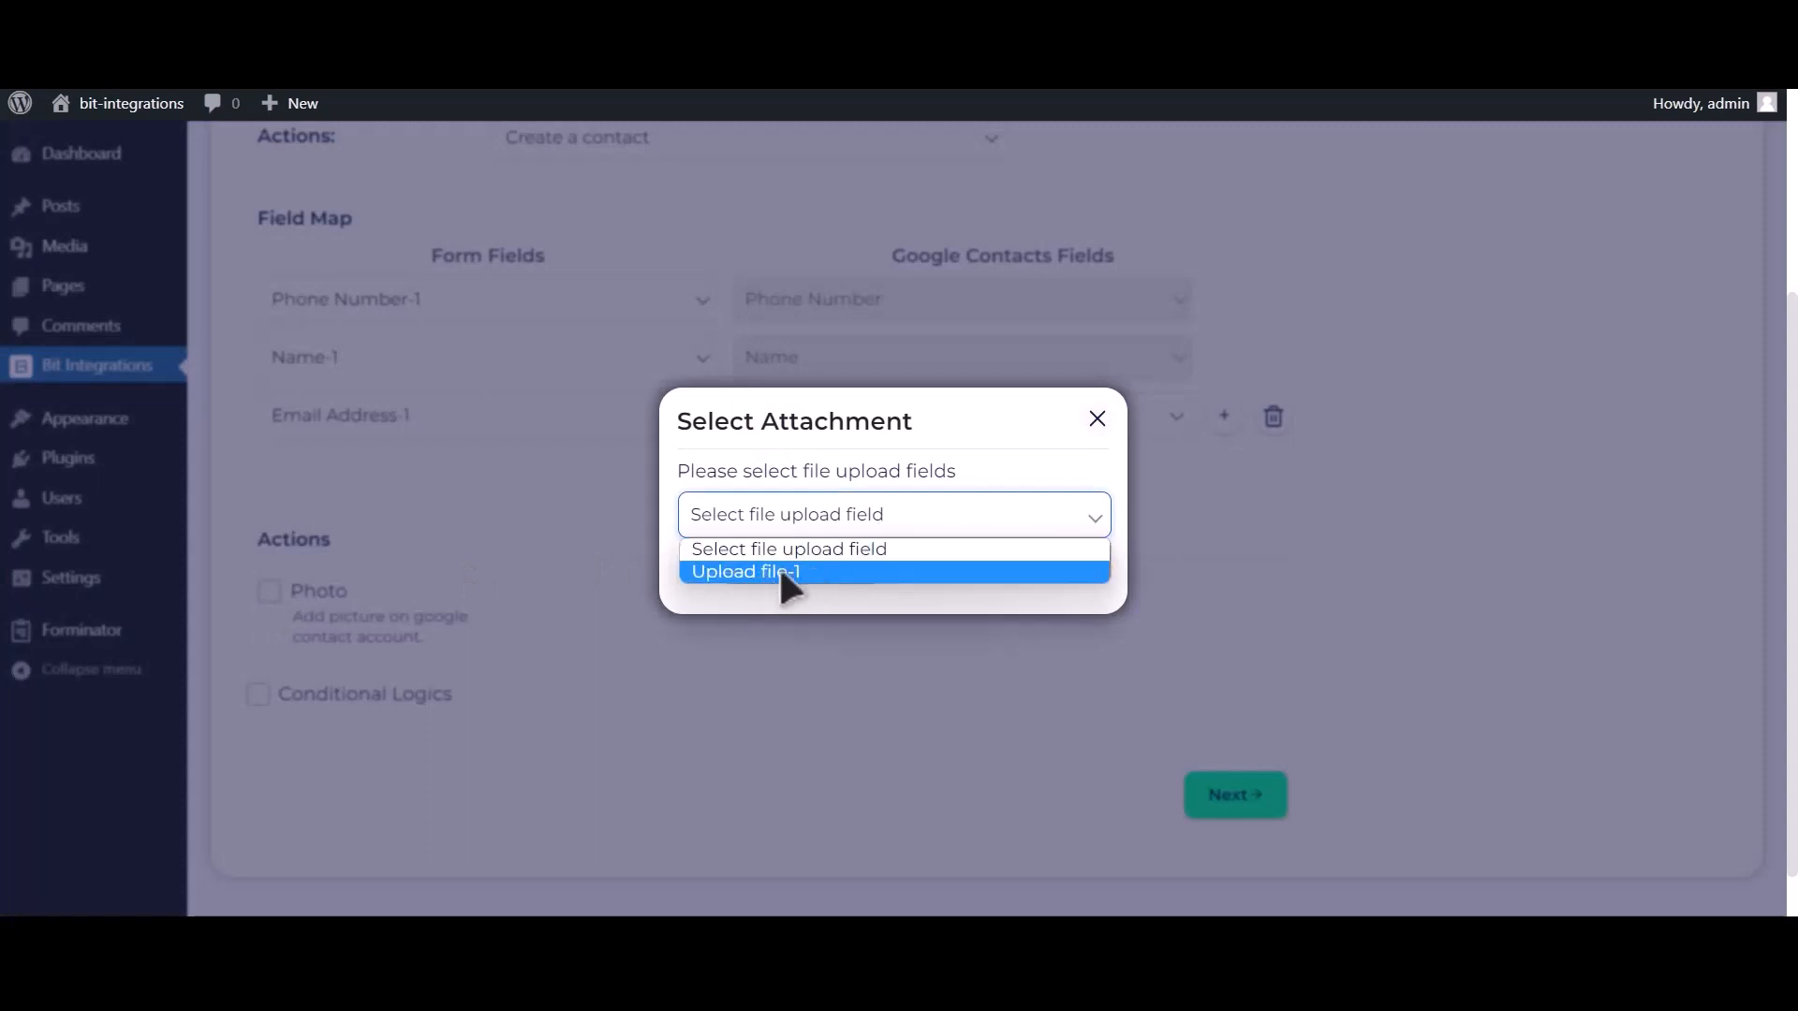
click(997, 573)
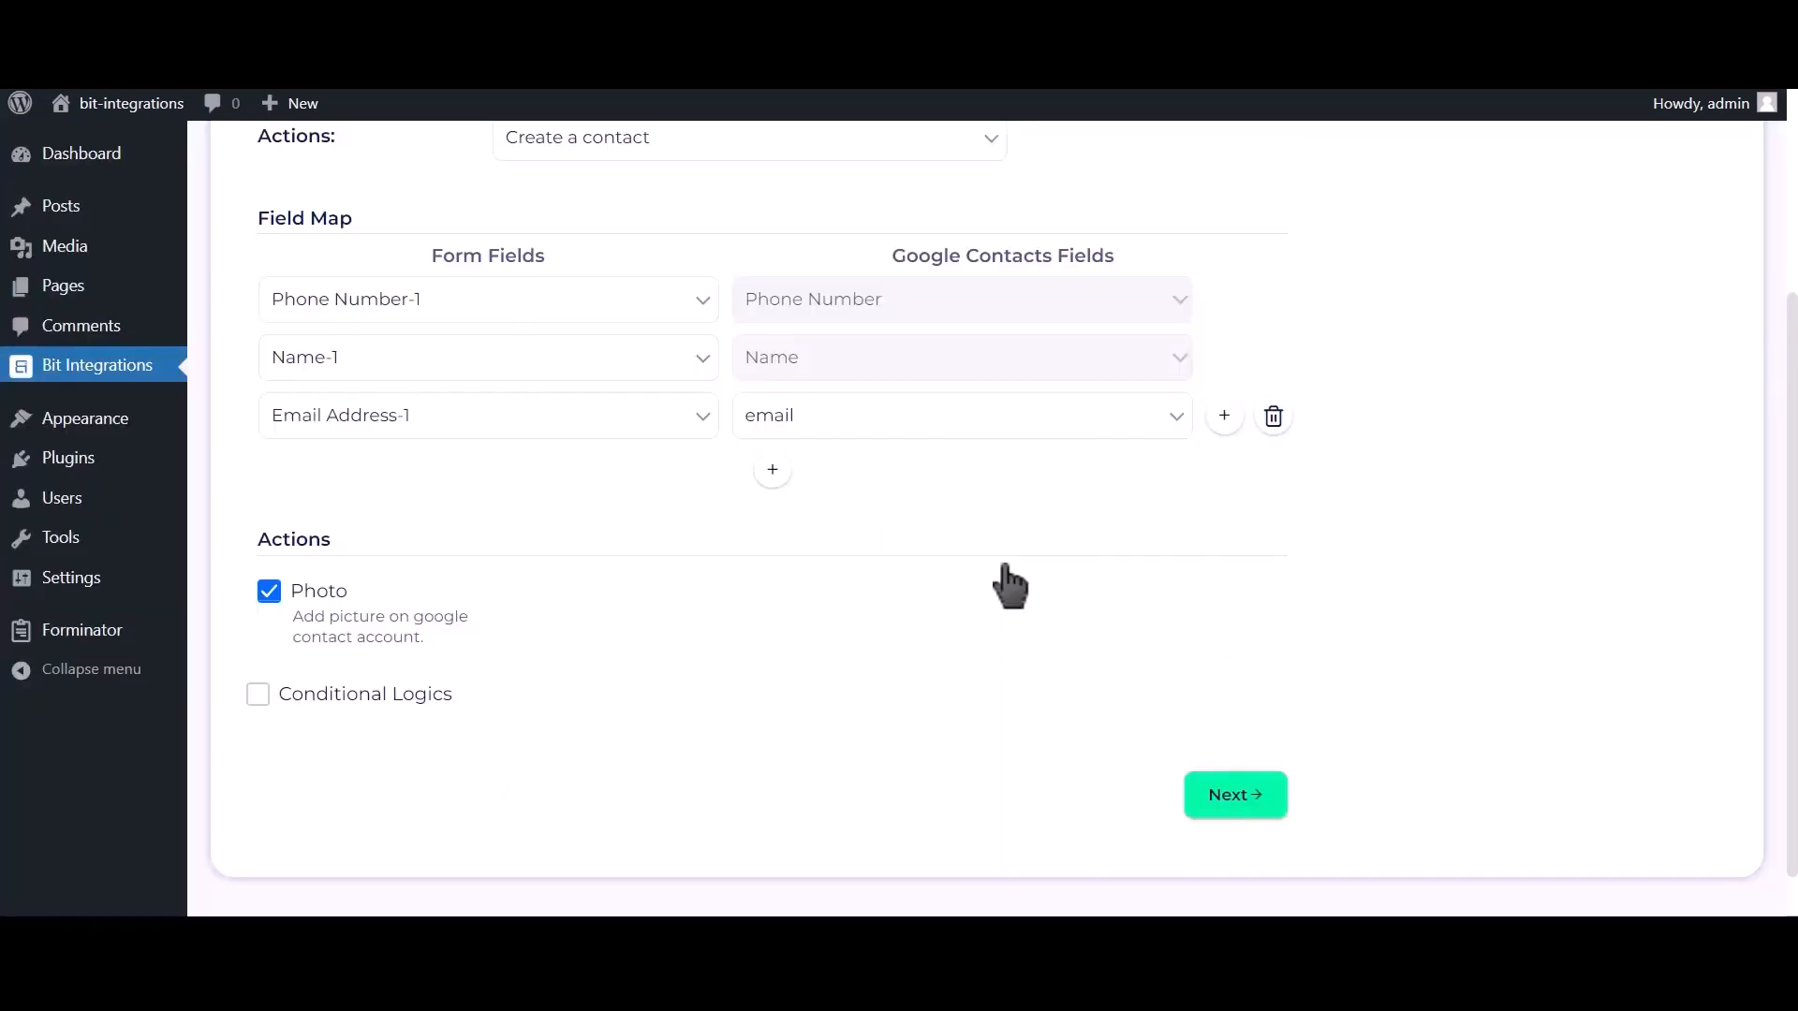
Leave conditional logic switched off and finish and save the integration.
click(390, 701)
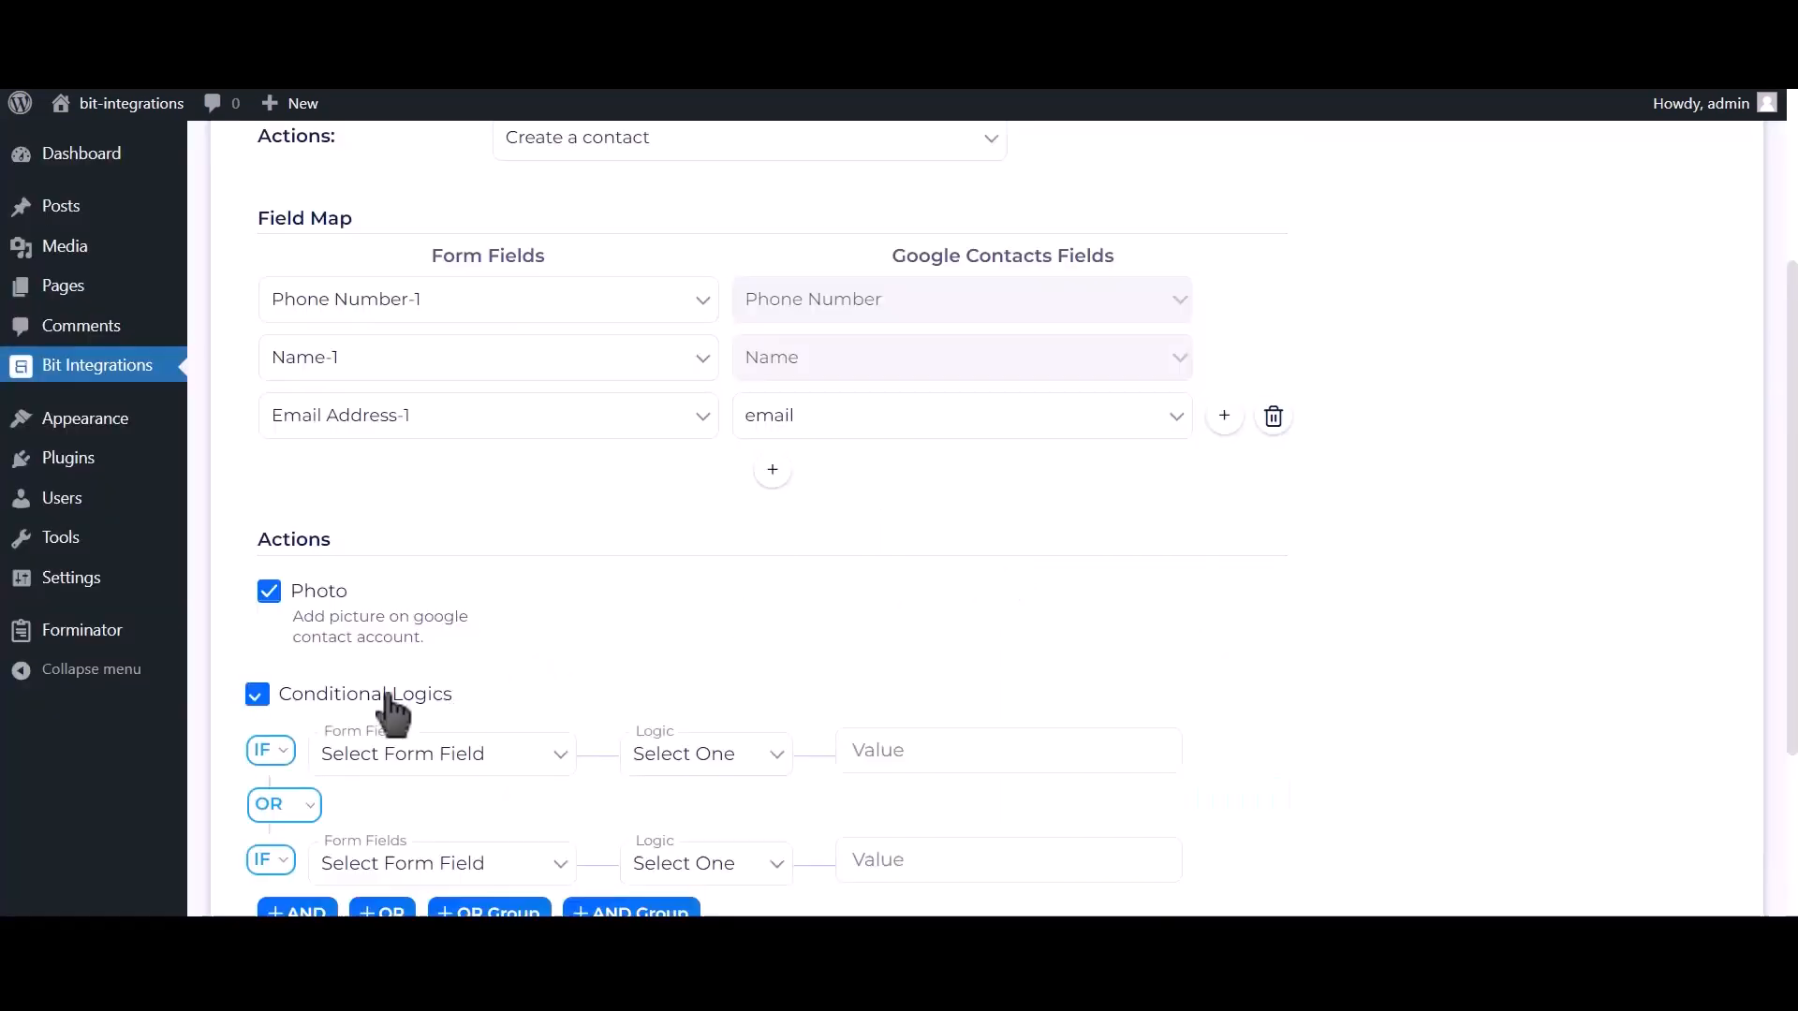
scroll(390, 700, down, 2)
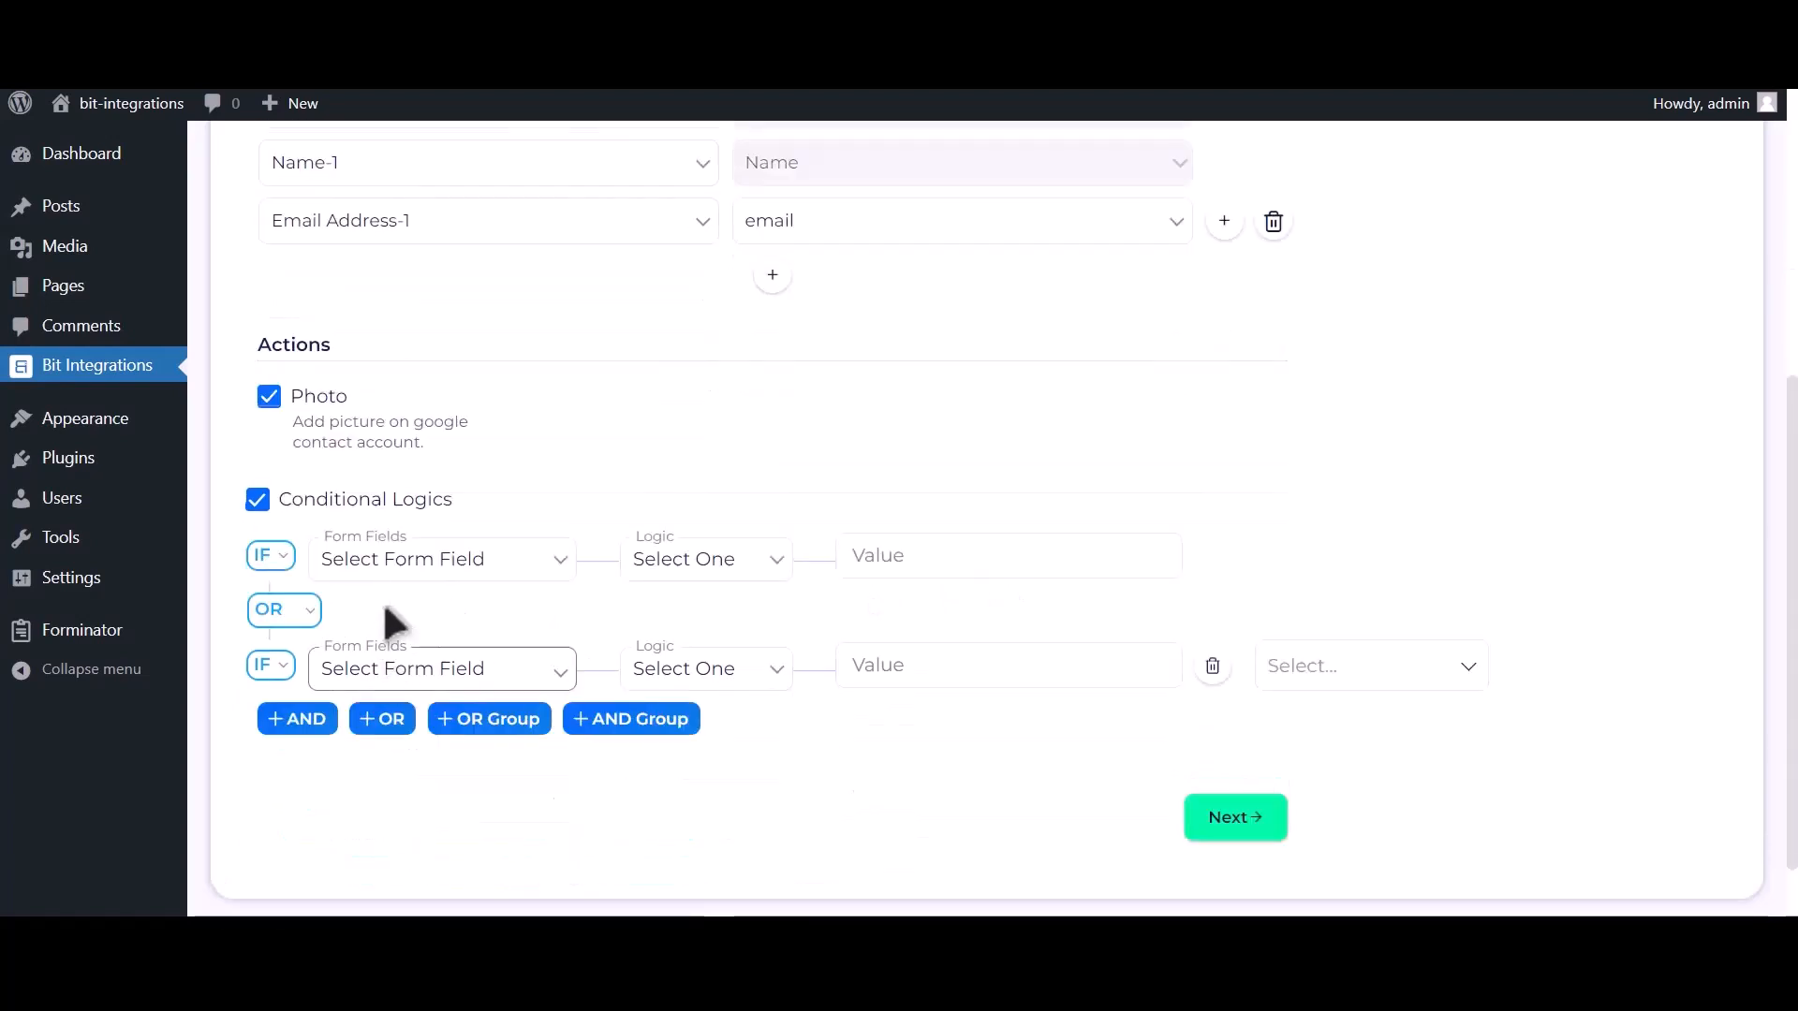
click(394, 499)
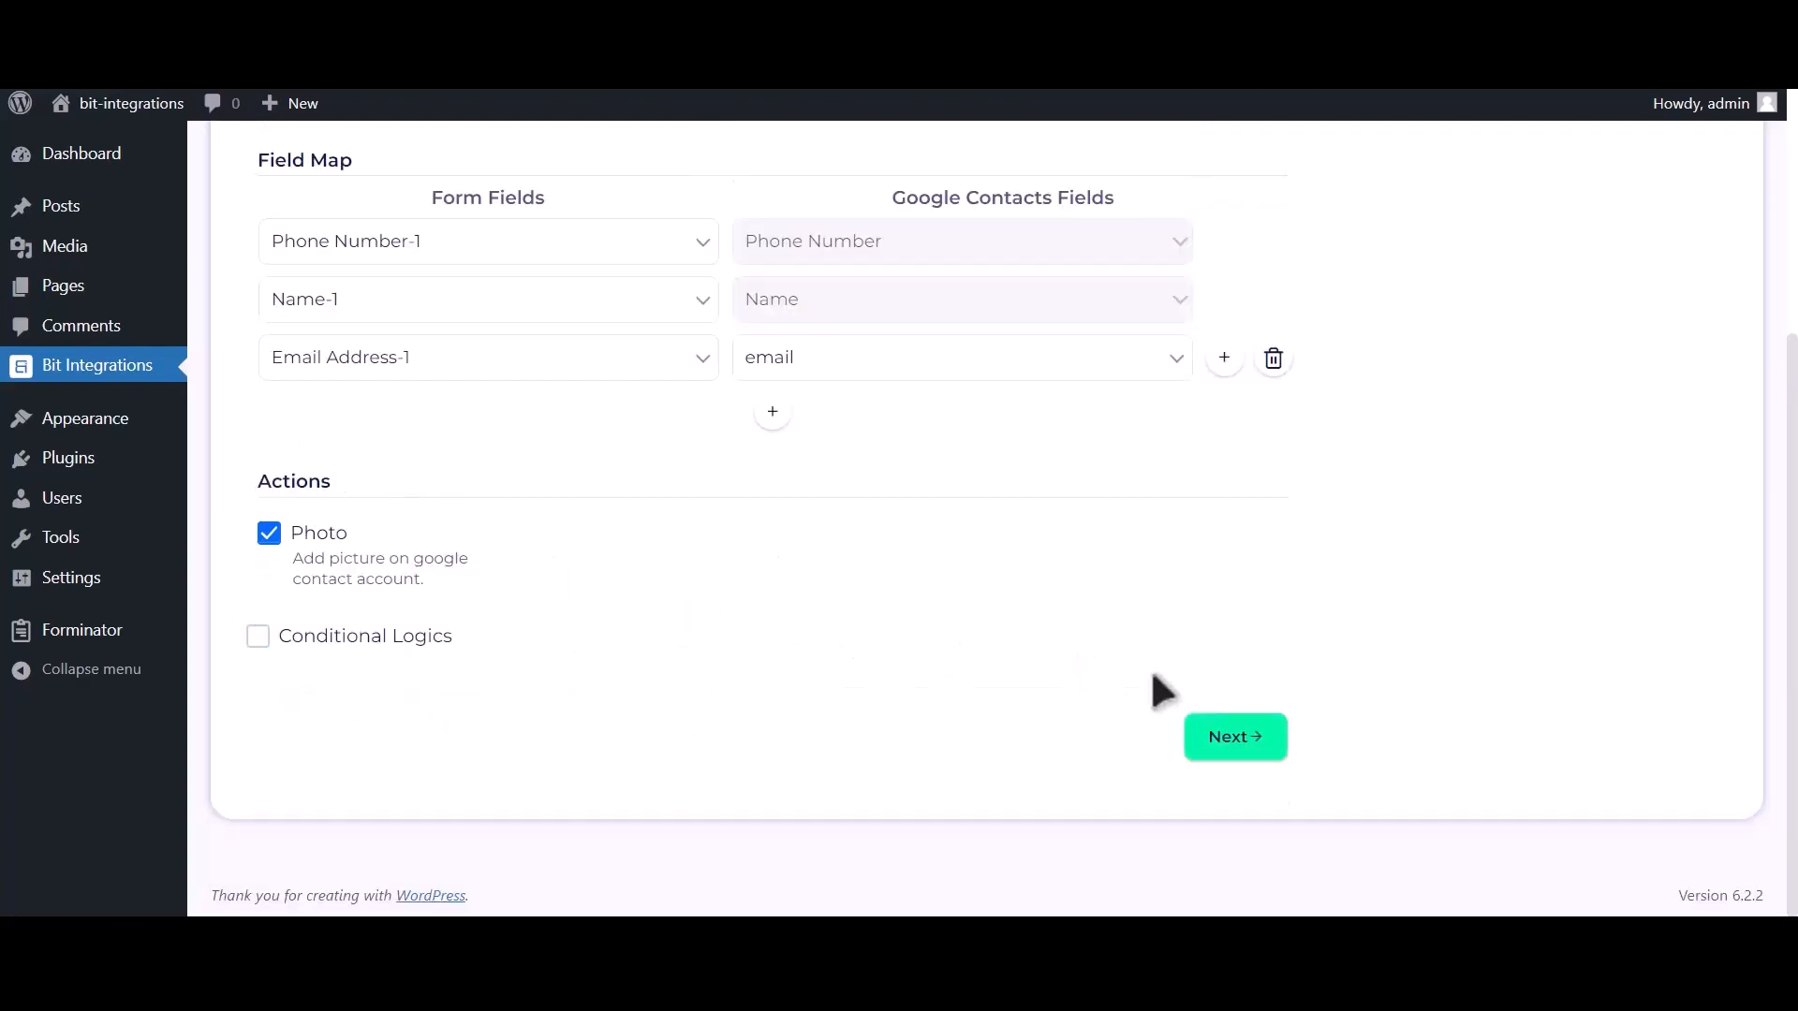
click(1252, 744)
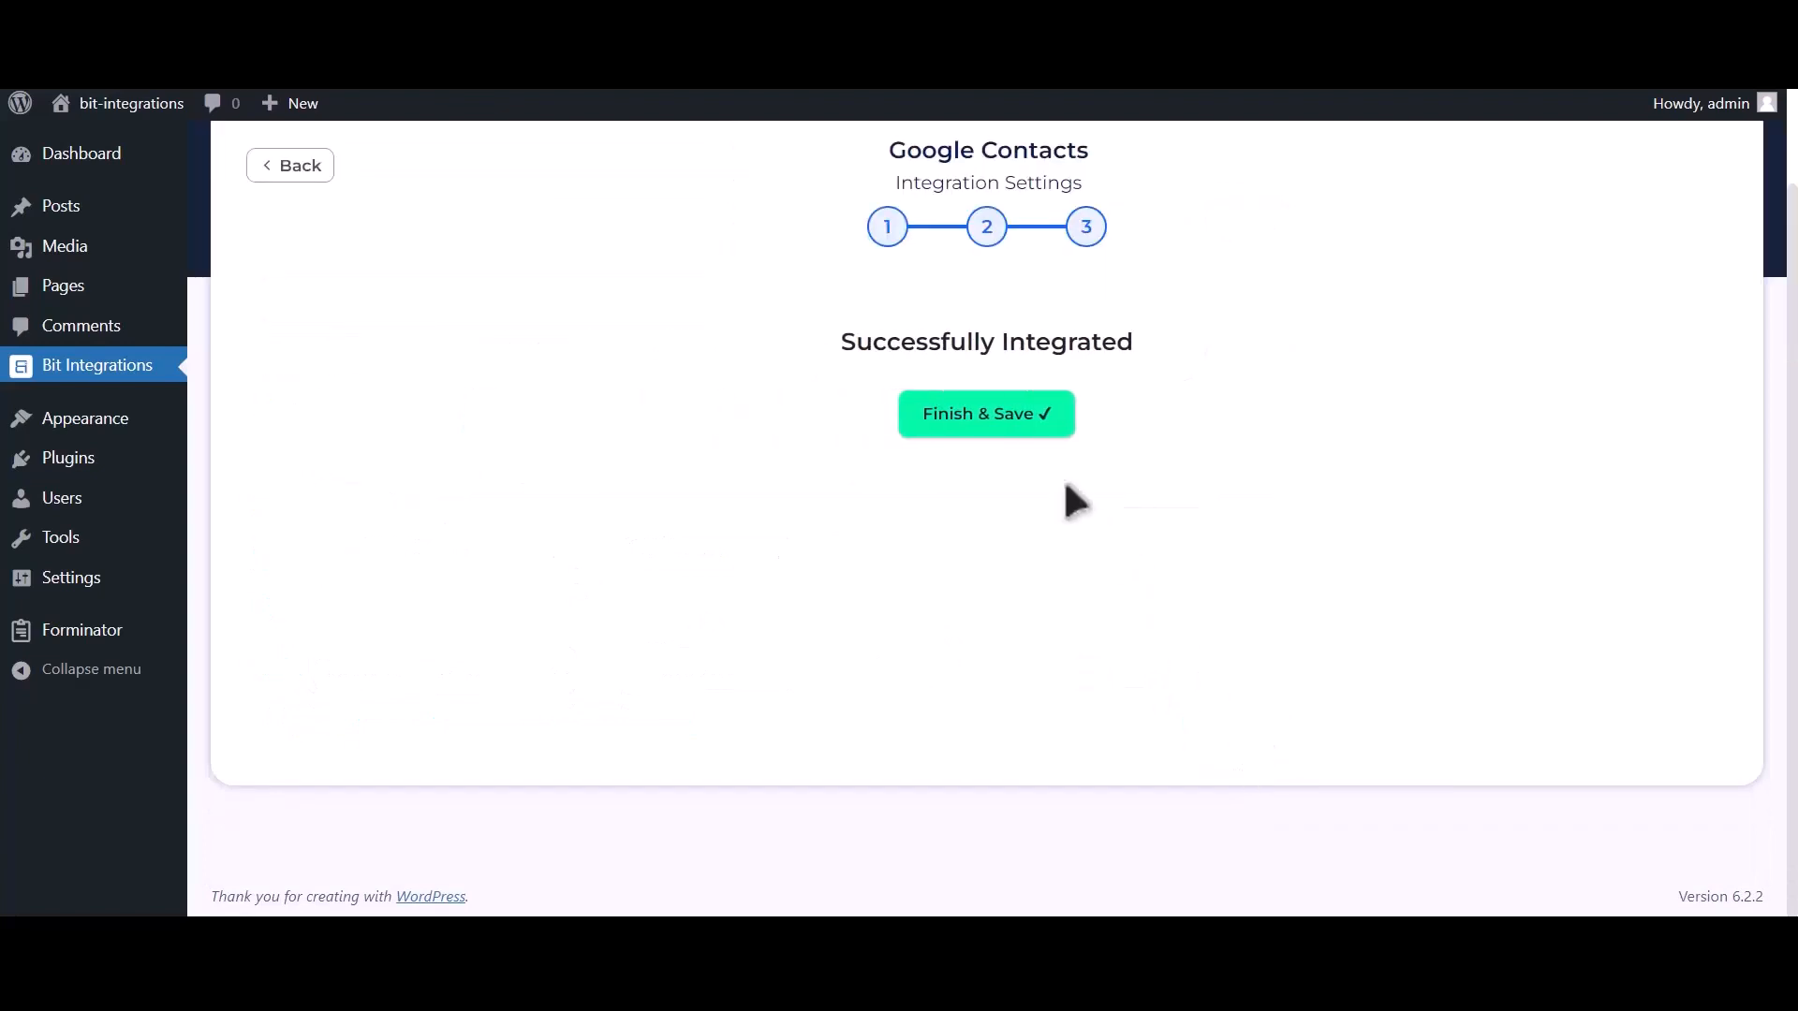
click(1003, 447)
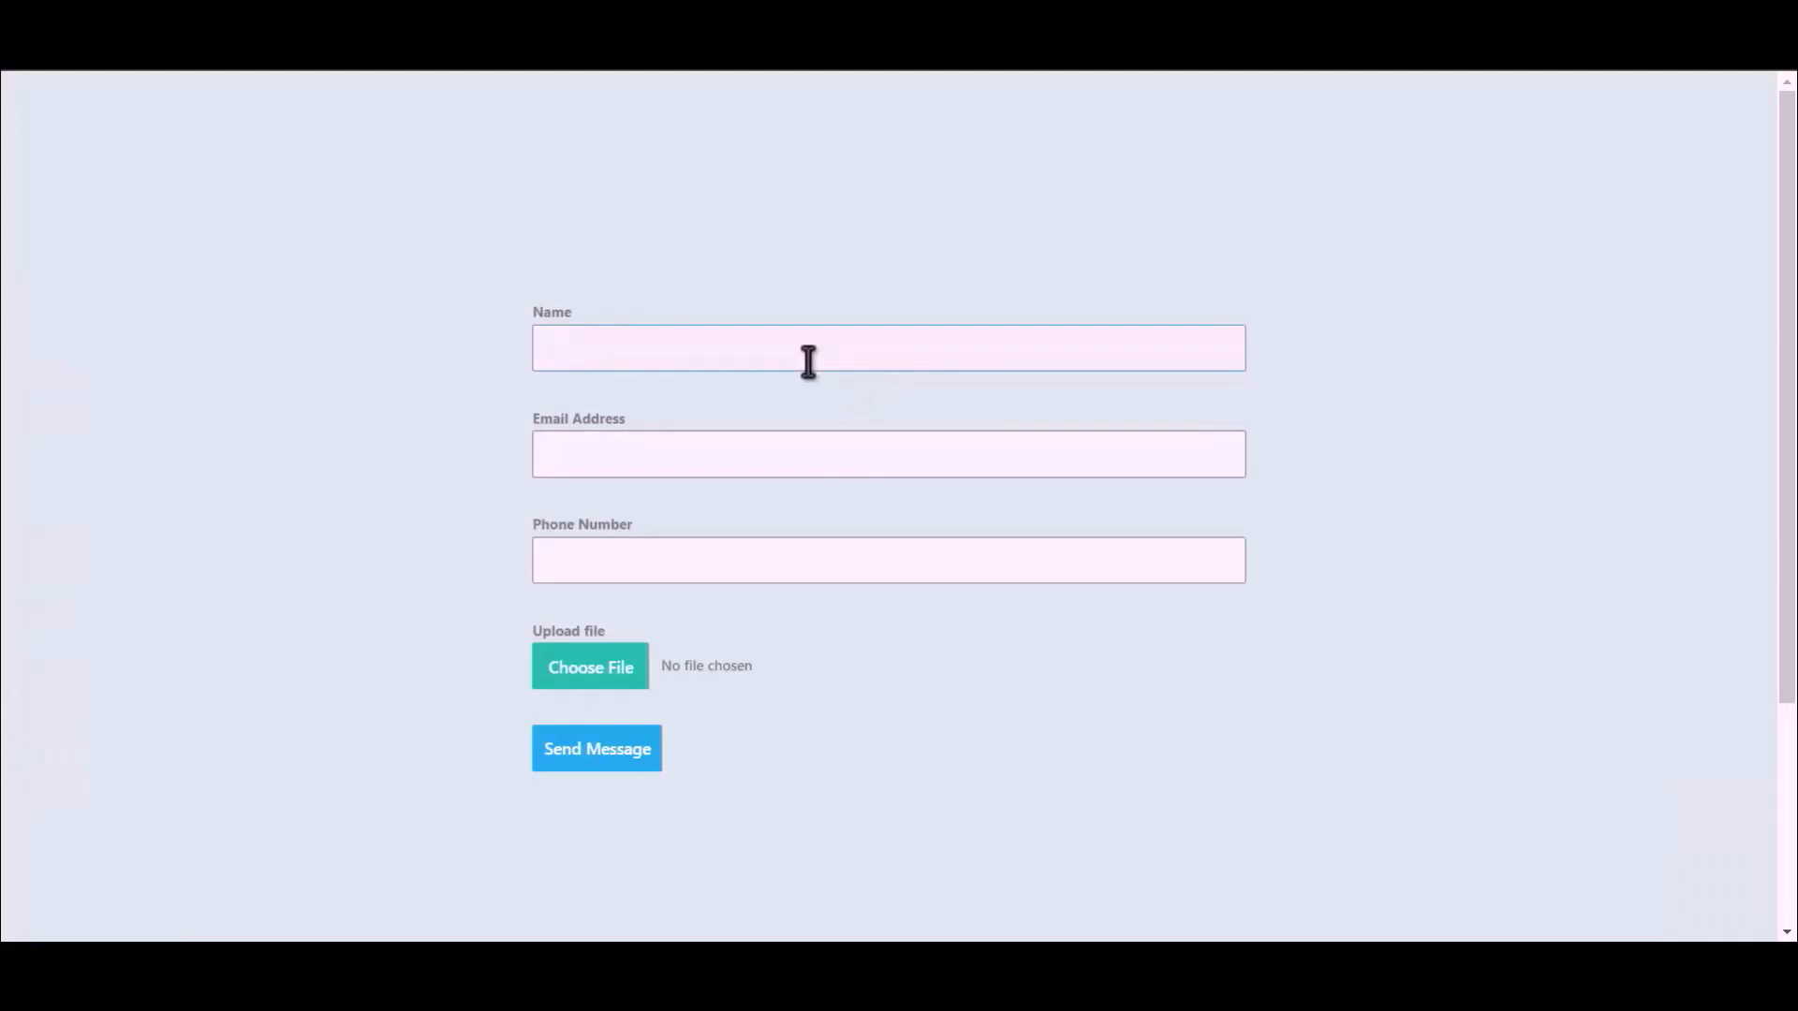
Submit the form with name 'Bit Integration', an email, a phone number and the Bit Integrations image.
text(Bit Integrations)
click(871, 447)
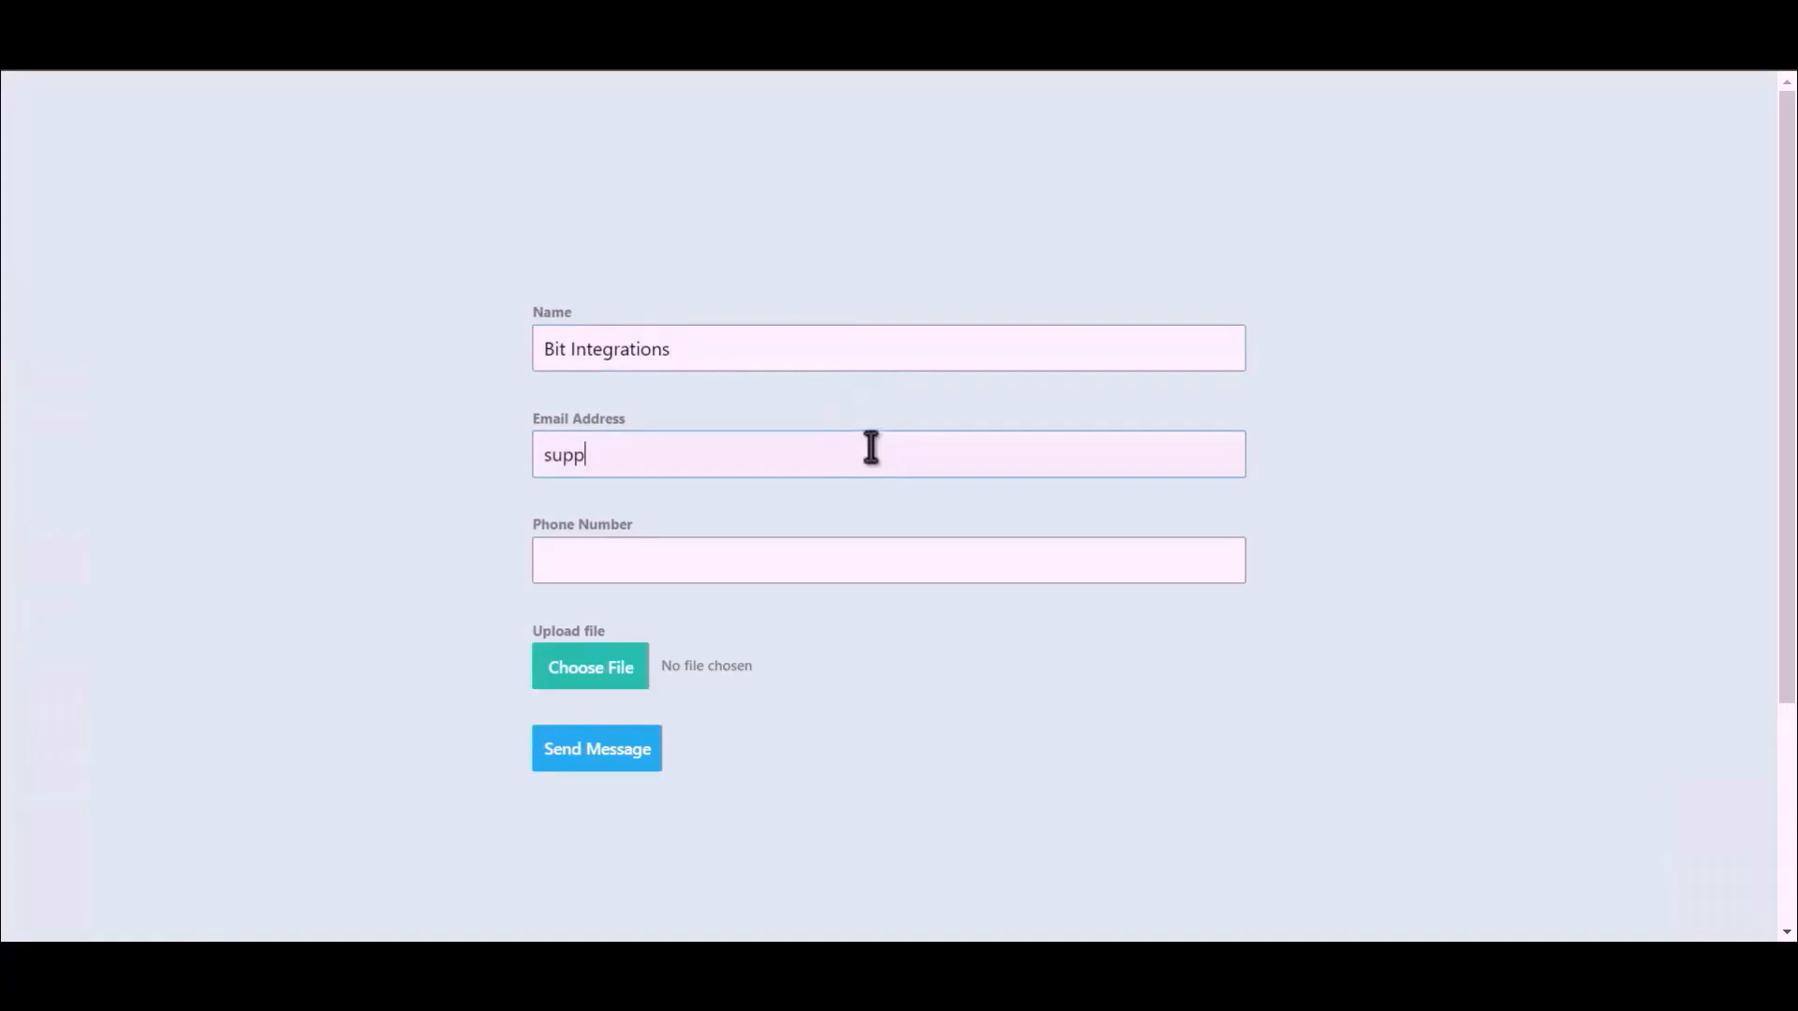
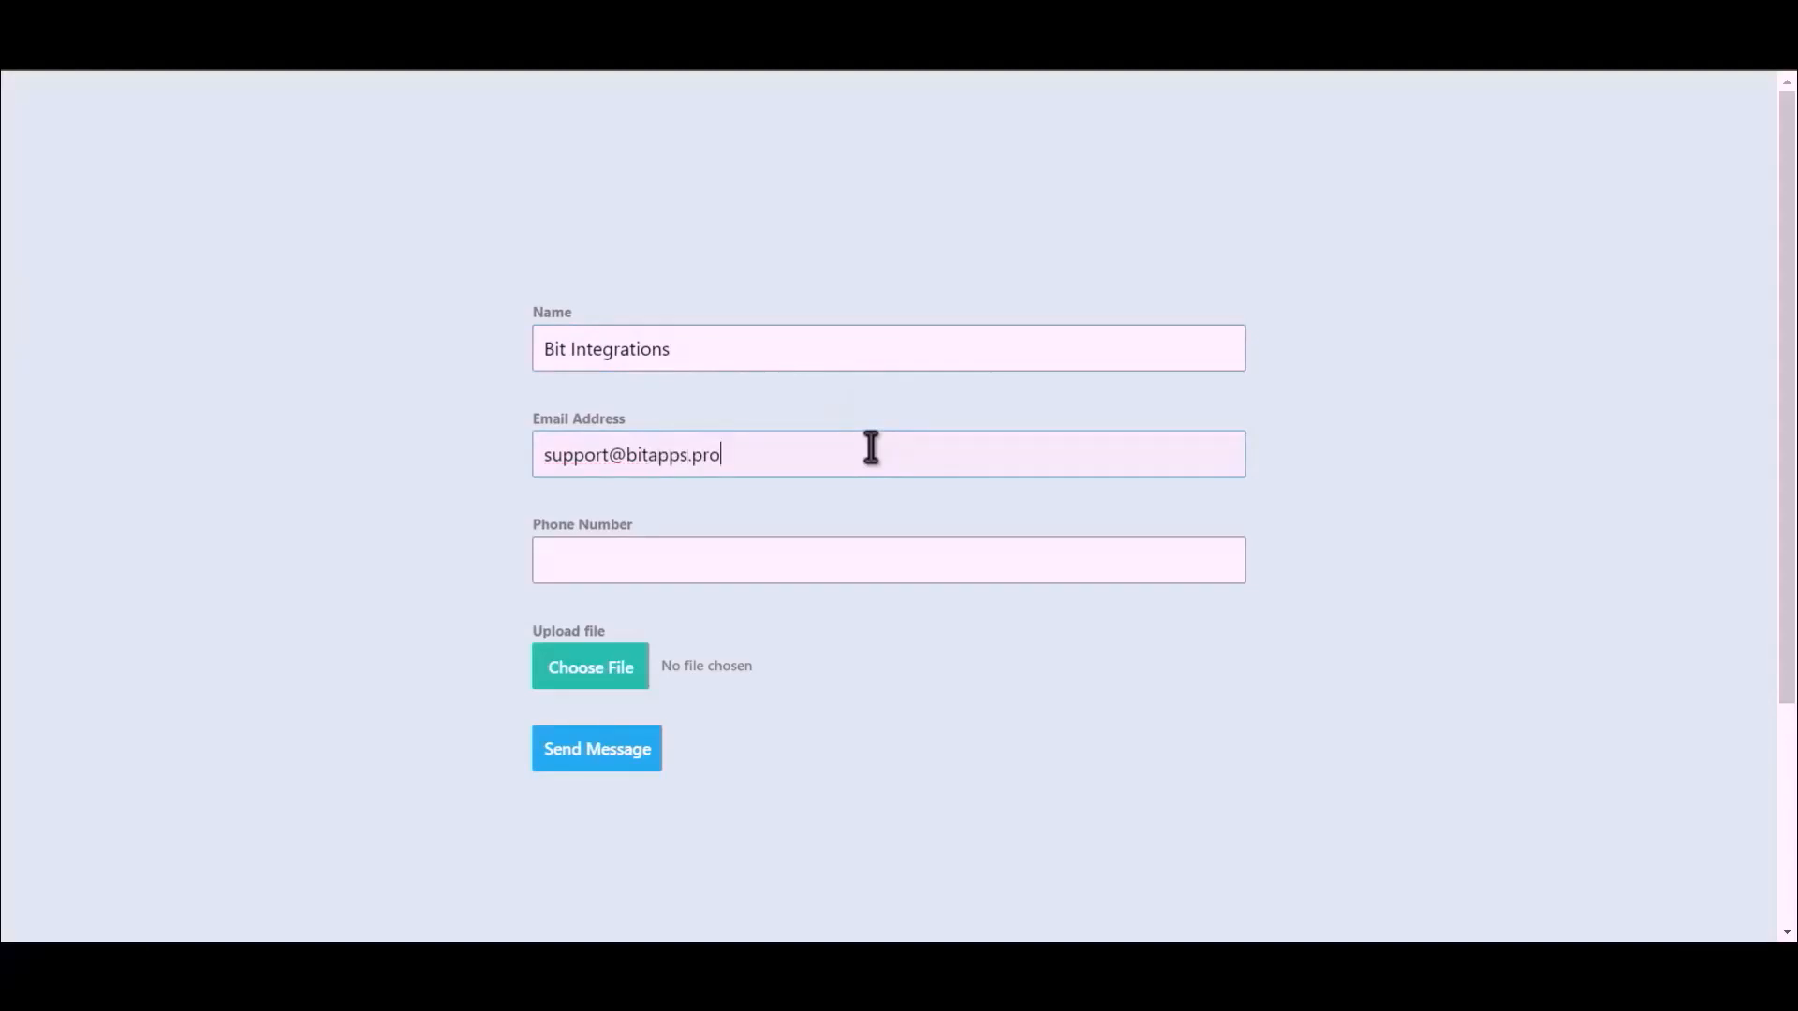
click(784, 567)
text(444555666)
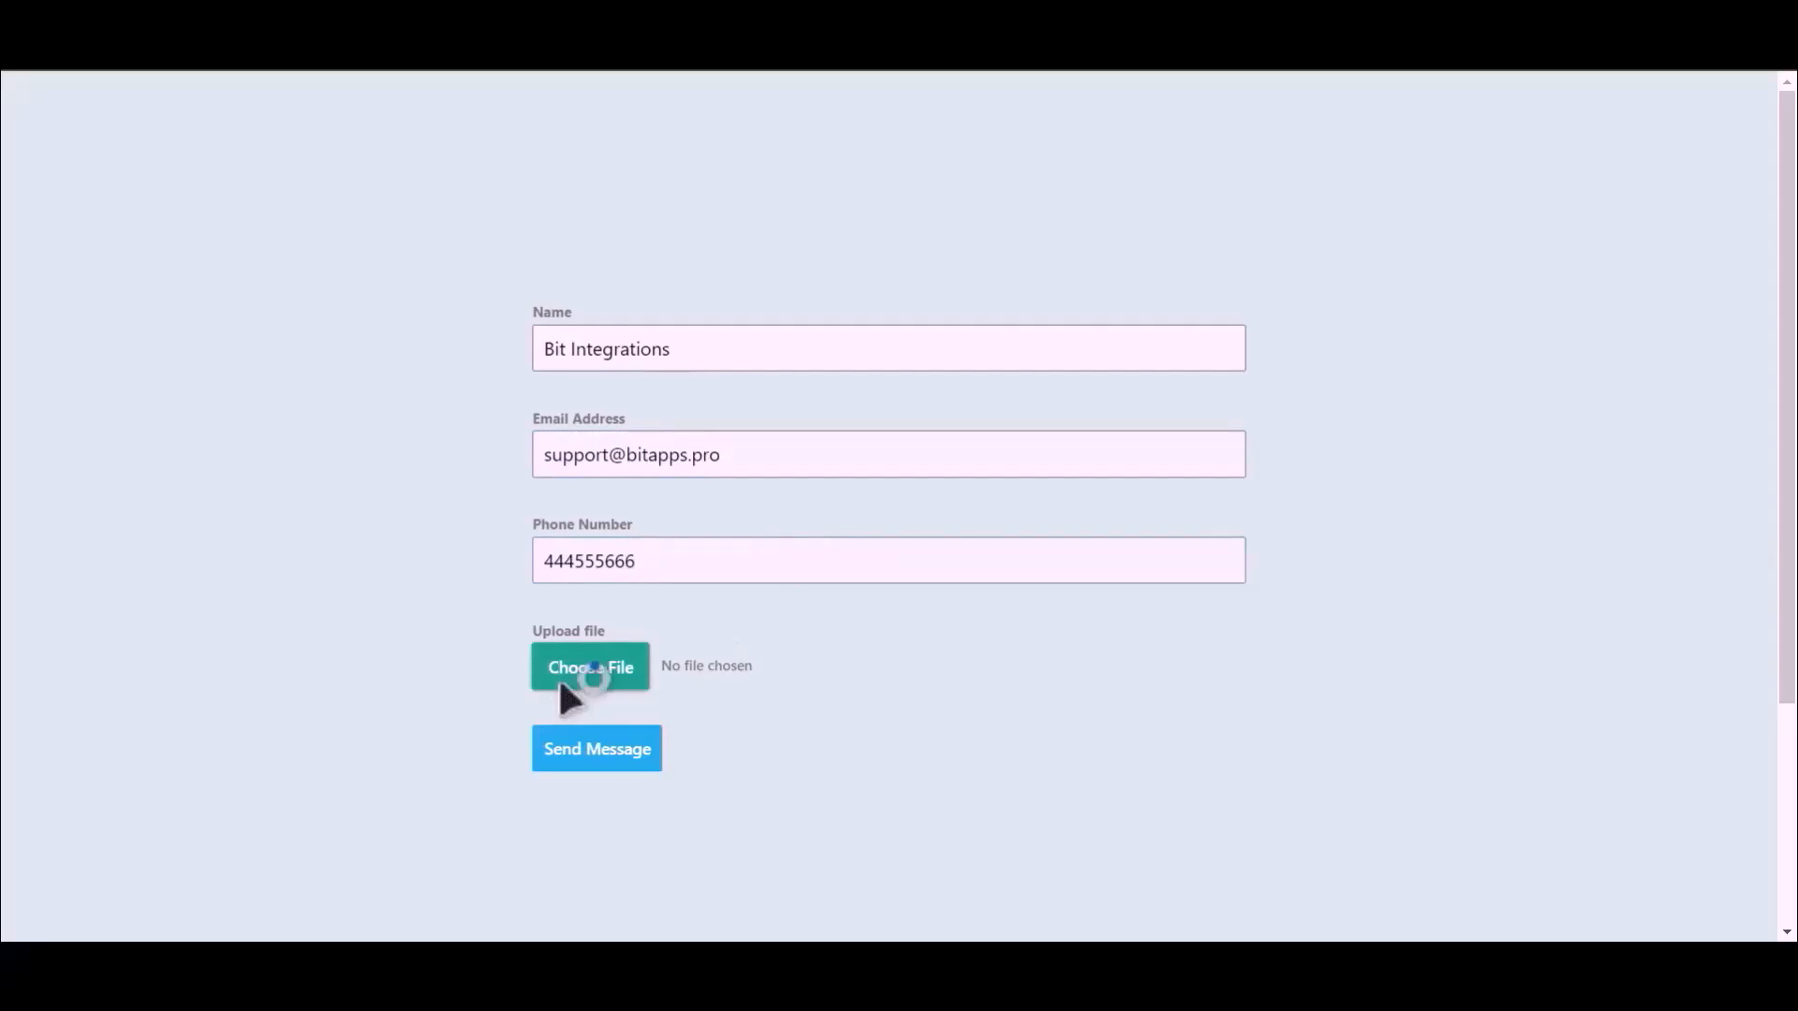
double_click(253, 210)
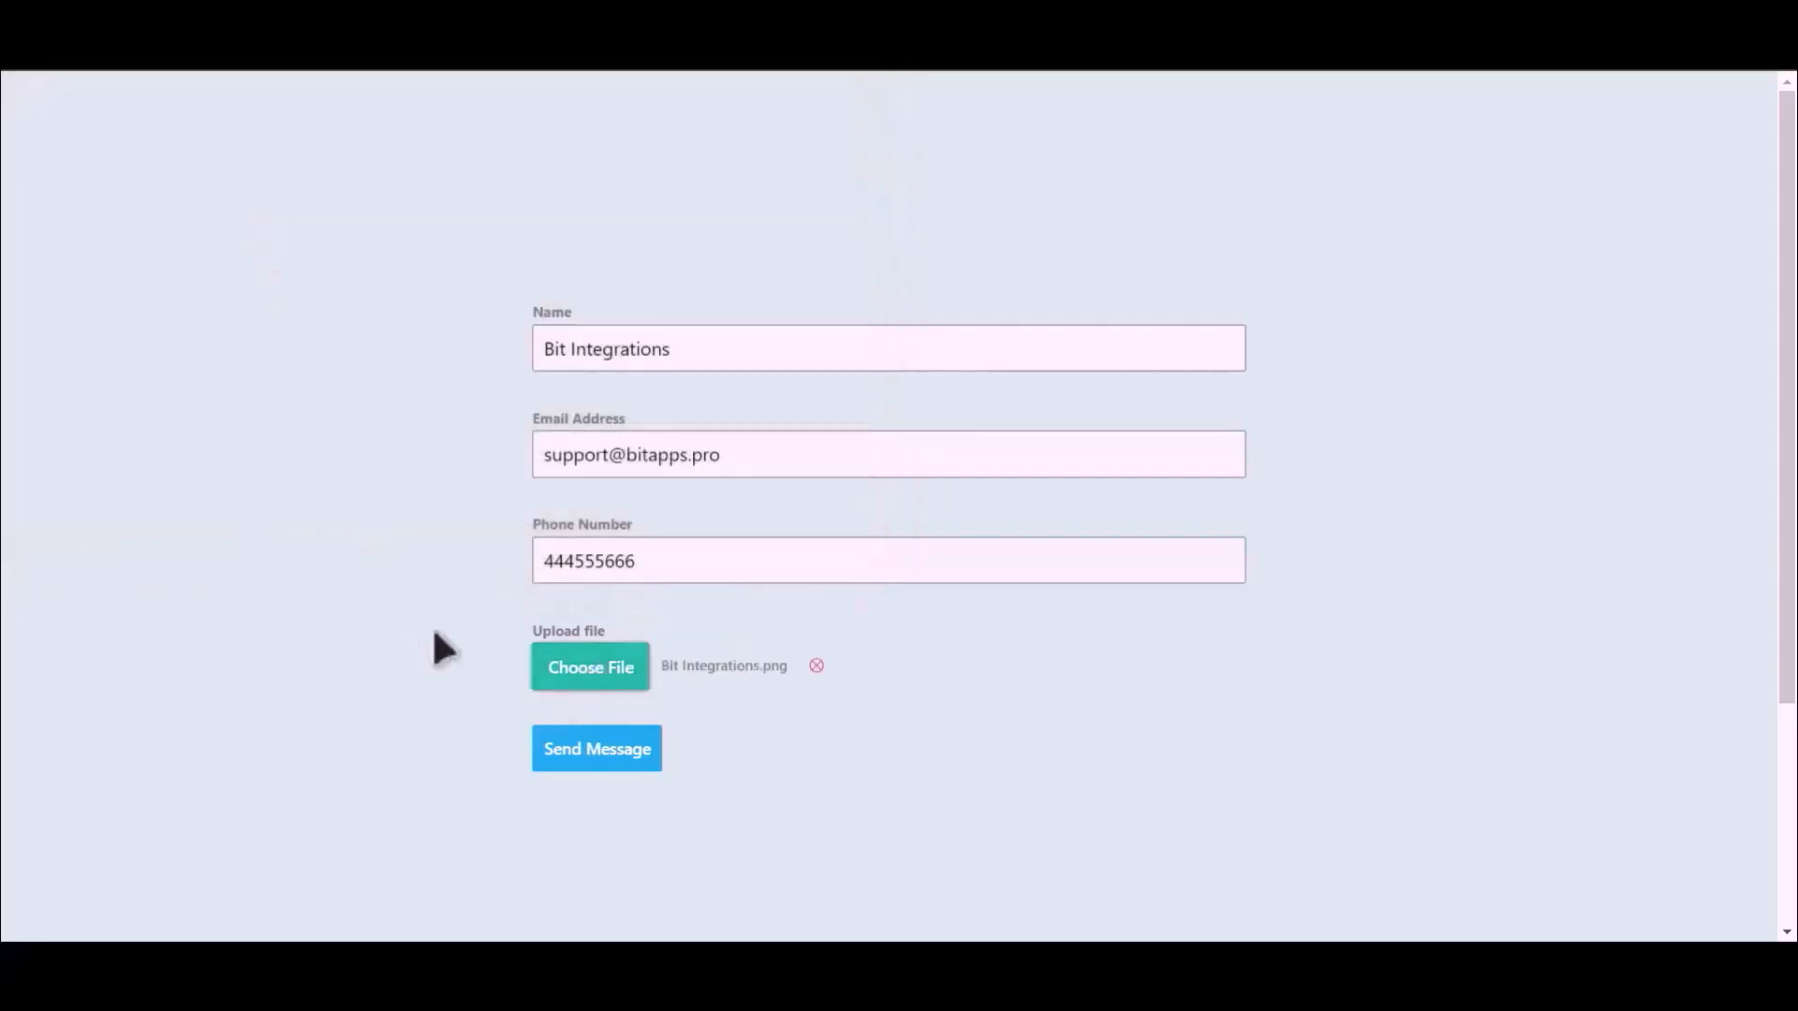
click(596, 759)
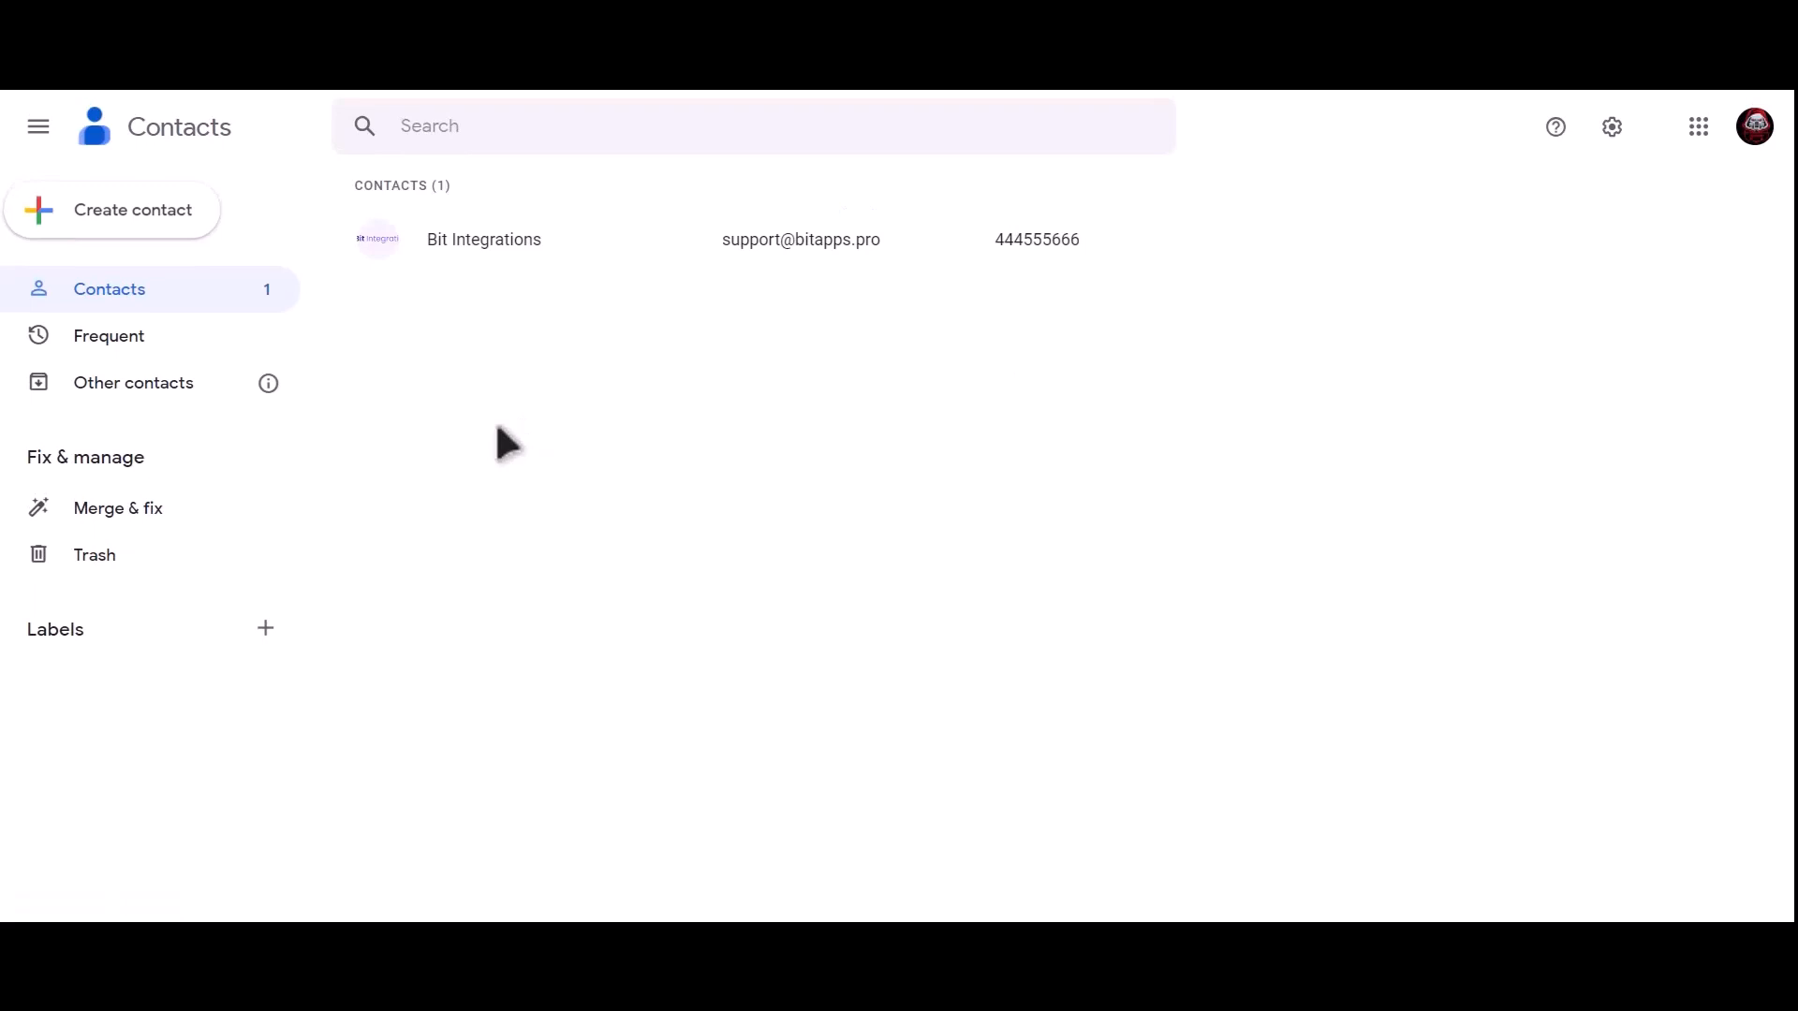
Open the Bit Integrations contact to view its email, phone and photo.
click(560, 242)
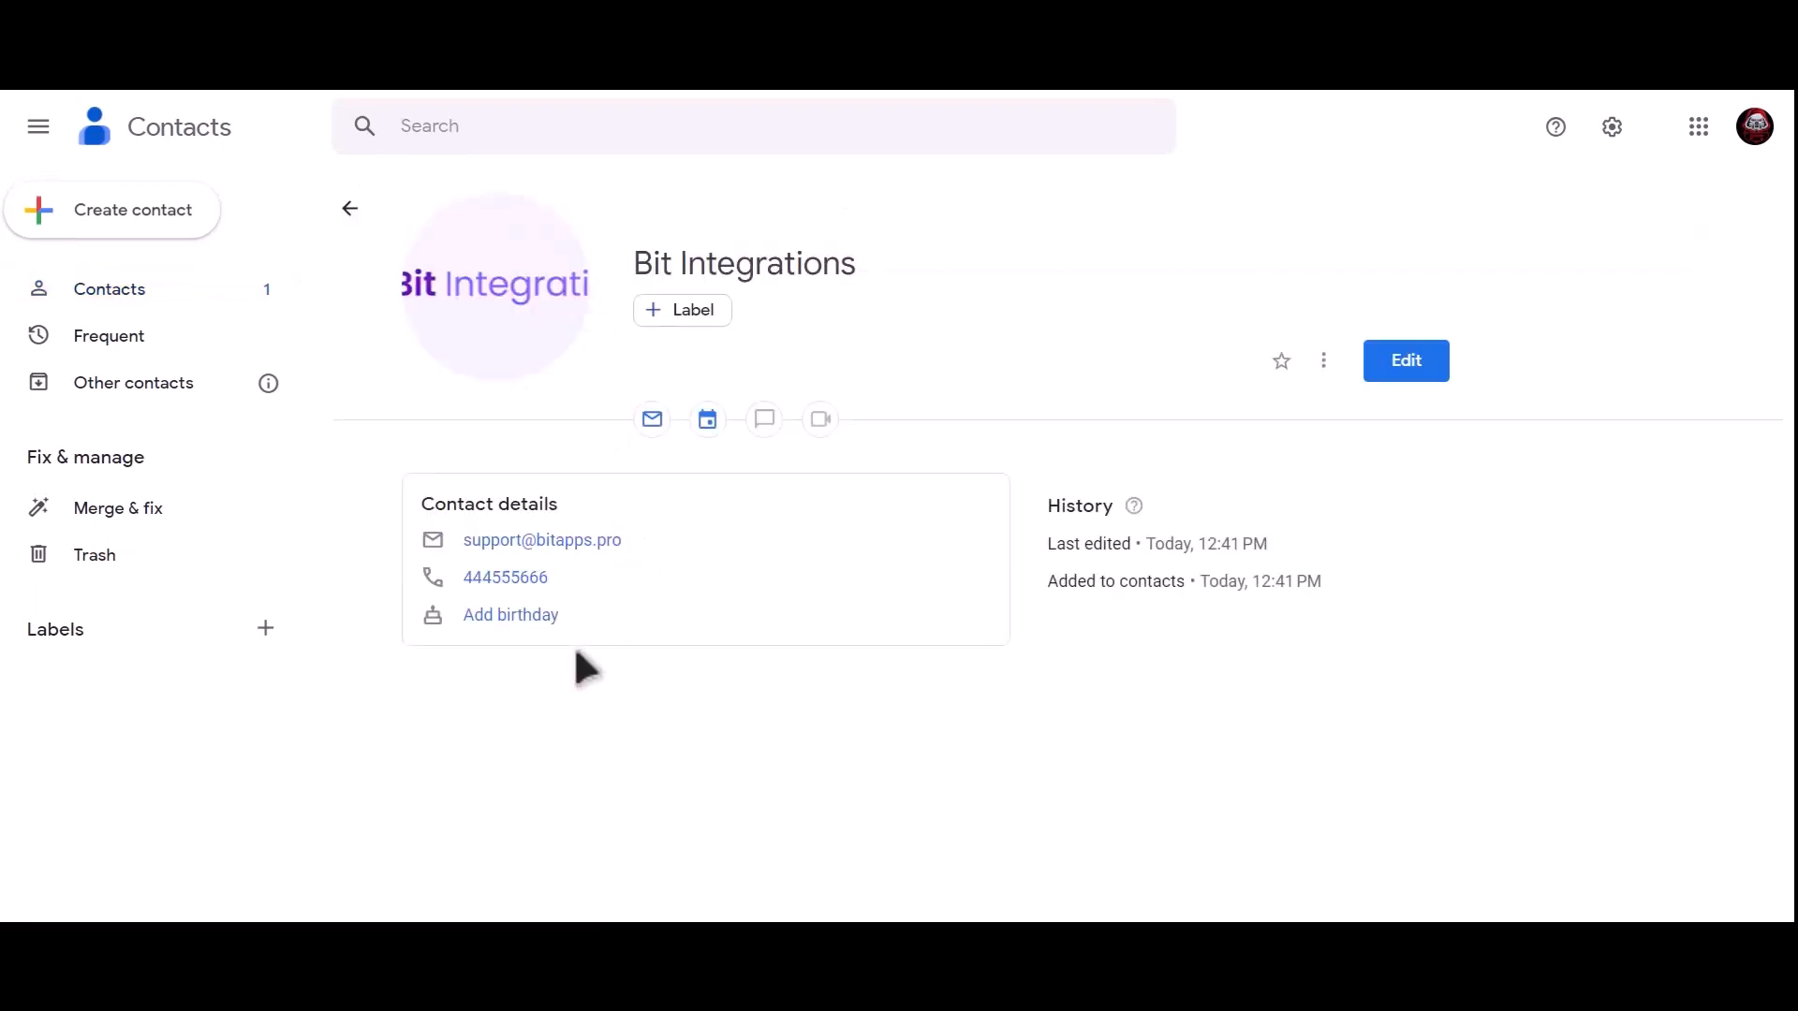